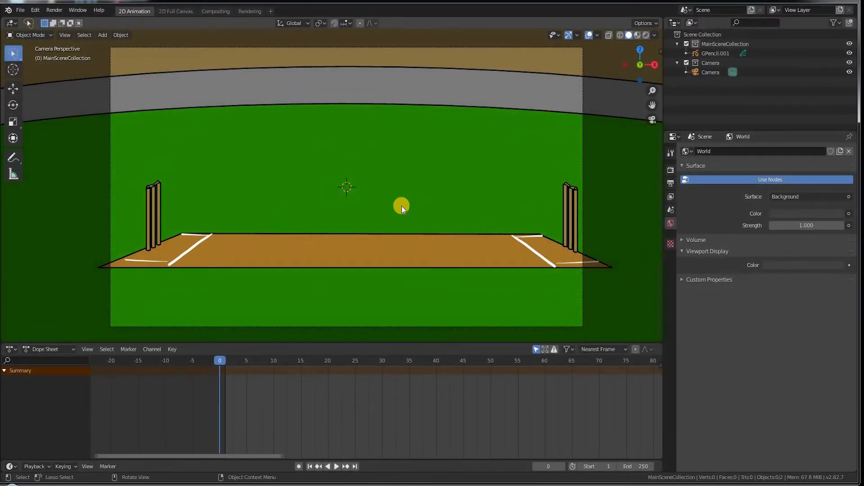
Step: Add a blank Grease Pencil object to the scene
key("shift+a")
mouse_move(402, 206)
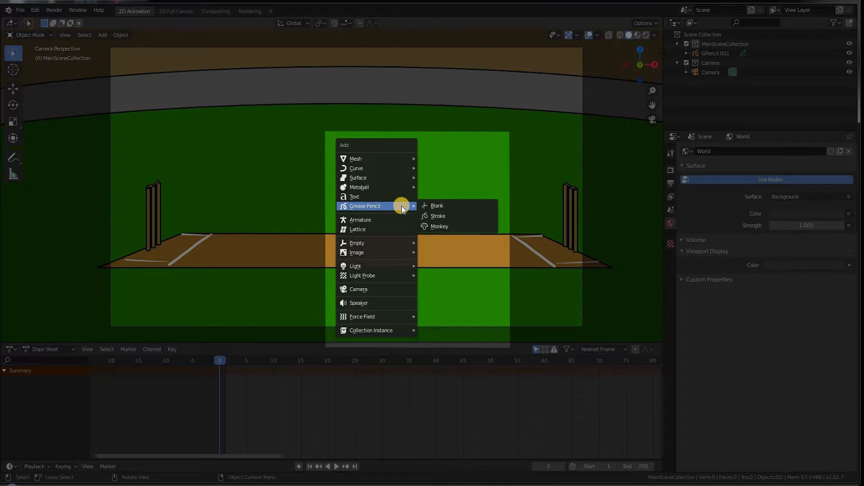
key("Right")
key("Return")
left_click_drag(704, 228, 696, 241)
Step: Rename the grease pencil data to 'foreground' and add a layer named 'ball'
left_click(671, 307)
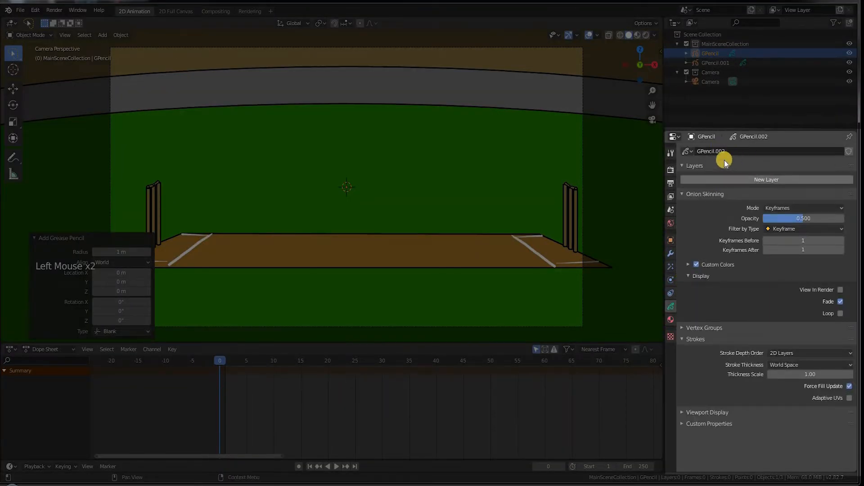
left_click(729, 151)
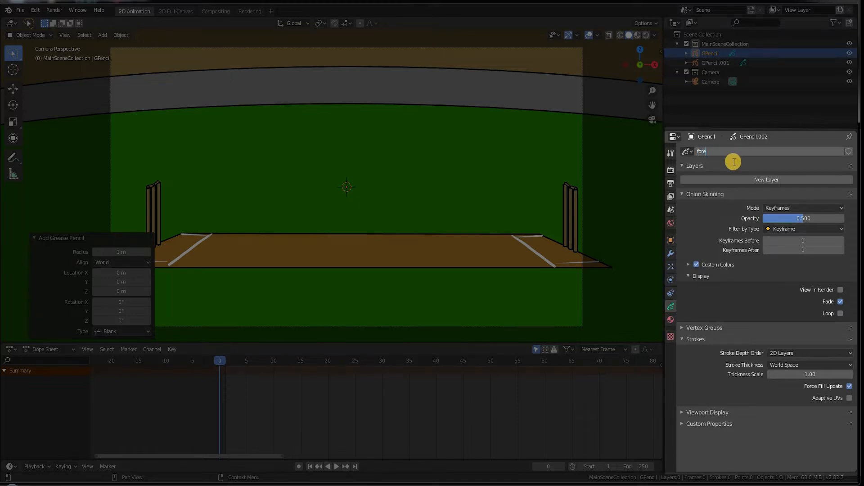
type("foreground")
key("Return")
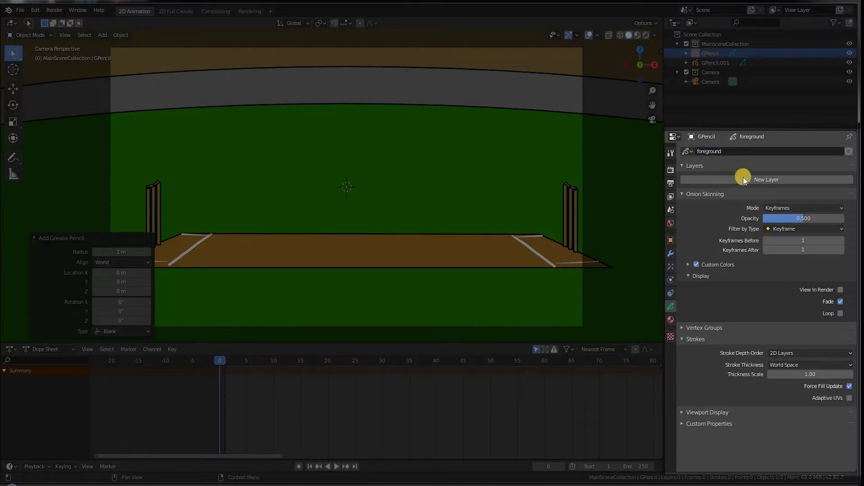
left_click(743, 178)
double_click(742, 180)
type("bal")
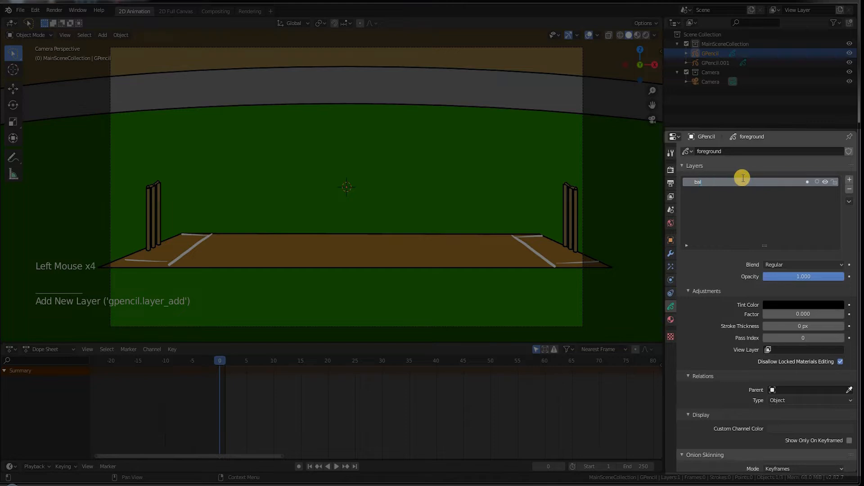
type("l")
Step: Create a new material named 'ball' for the object
left_click(670, 319)
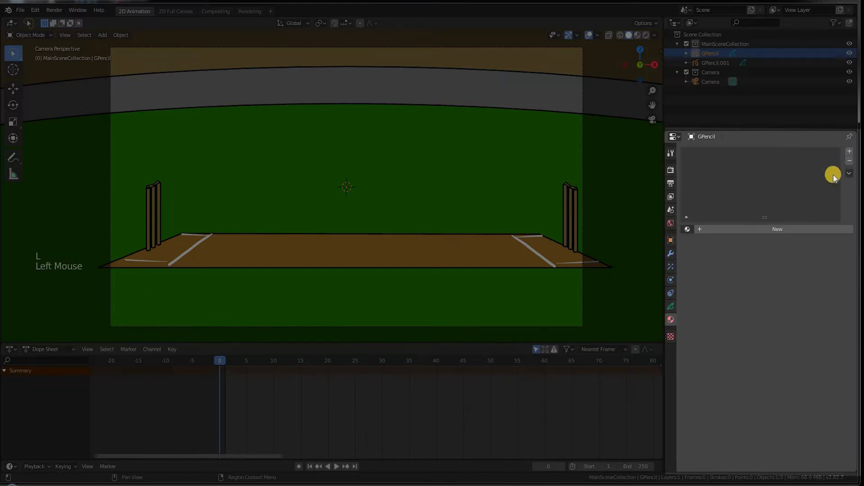
left_click(735, 229)
double_click(715, 153)
type("ball")
key("Return")
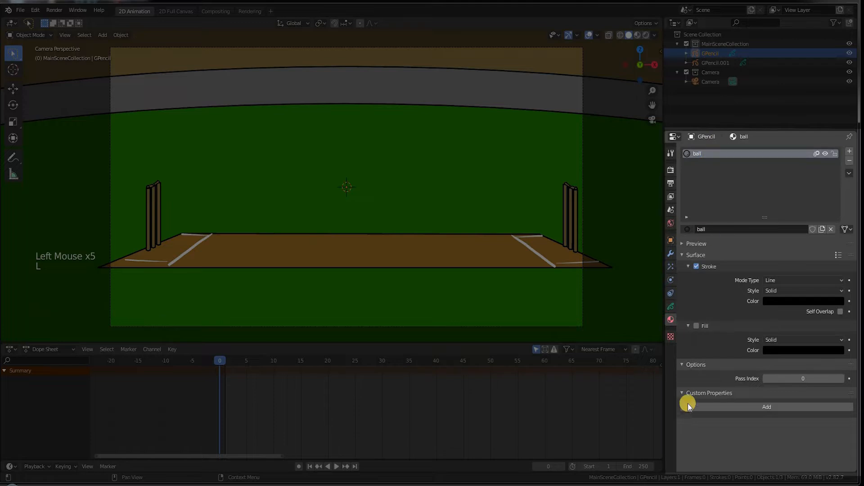
Step: Enable Fill on the ball material and set its colour to a muted red
left_click(711, 326)
left_click(709, 326)
left_click(697, 326)
left_click(806, 348)
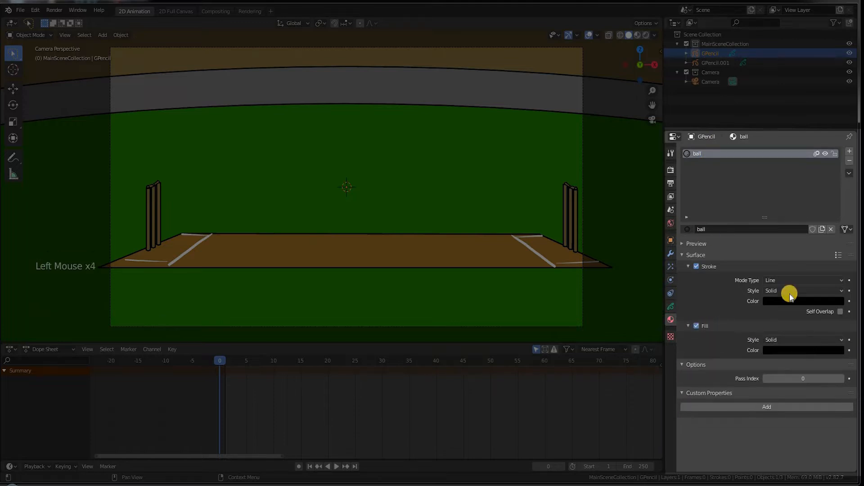
left_click(800, 272)
left_click(837, 269)
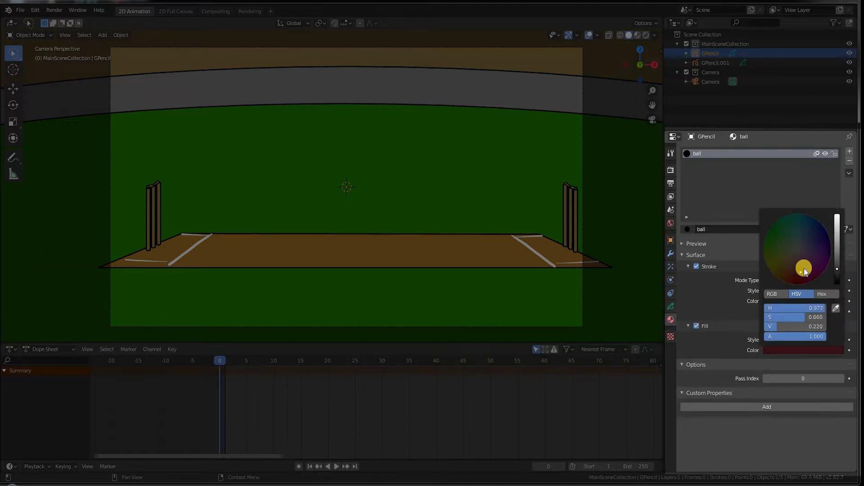
left_click(801, 262)
left_click(838, 257)
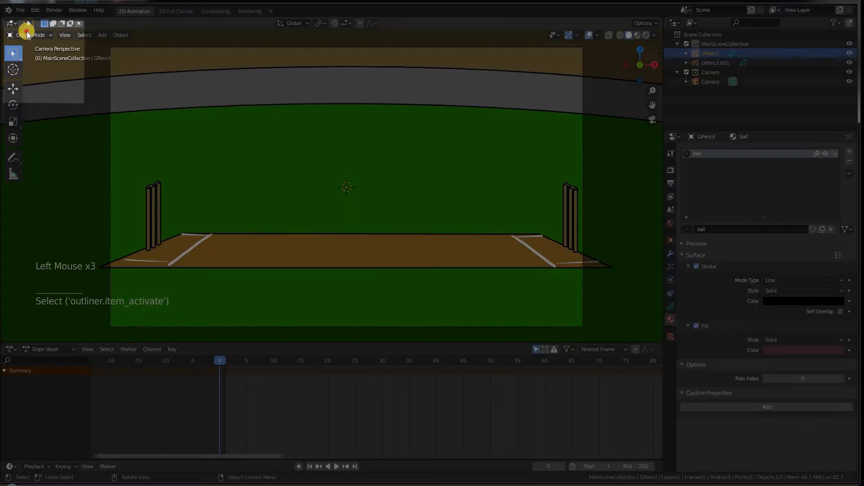
left_click(27, 35)
Step: In Draw mode, draw the ball on the pitch at frame 0, high up at frame 5, further along at frame 10
left_click(30, 77)
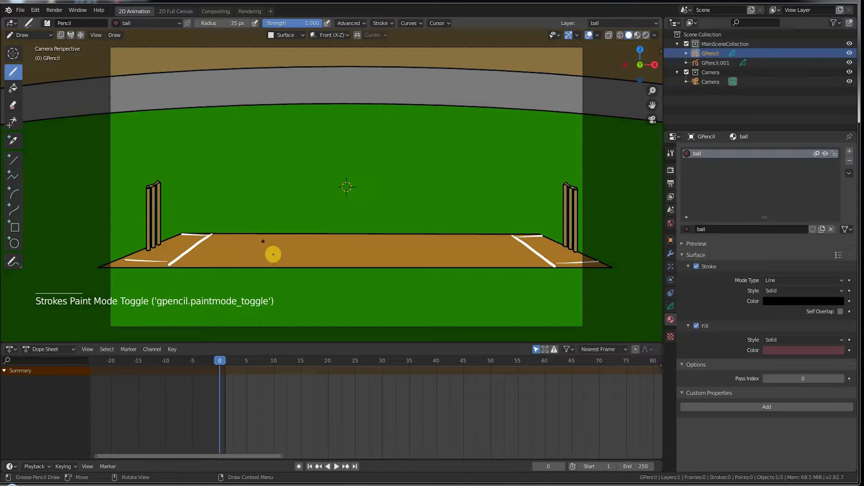
key("ctrl+z")
mouse_move(260, 252)
left_mouse_down()
mouse_move(271, 240)
mouse_move(259, 253)
left_mouse_up()
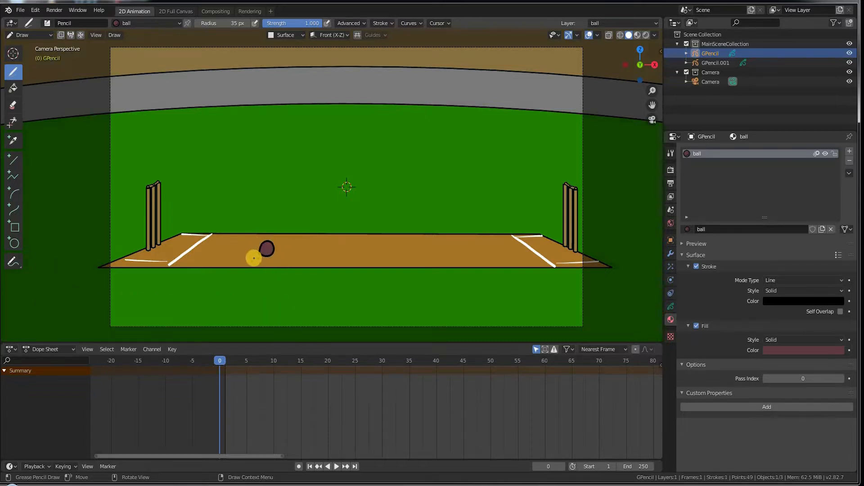
left_click(225, 361)
left_click_drag(225, 361, 246, 361)
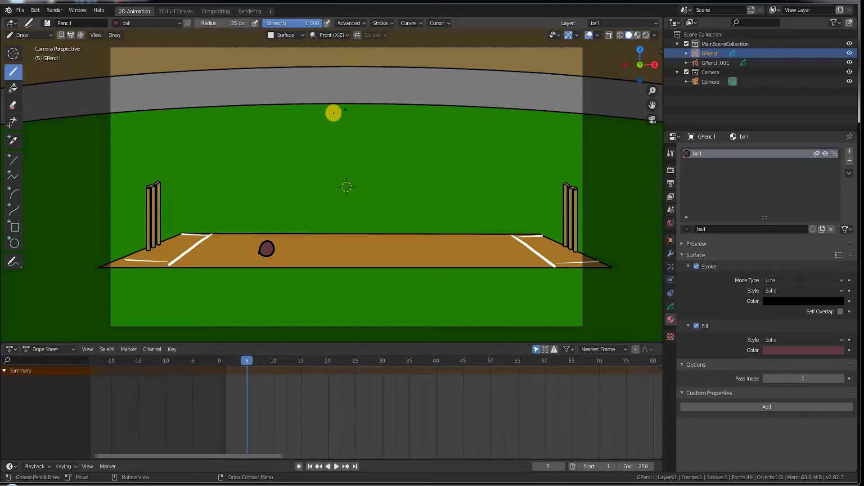
mouse_move(337, 115)
left_mouse_down()
mouse_move(331, 100)
mouse_move(339, 112)
left_mouse_up()
left_click(273, 361)
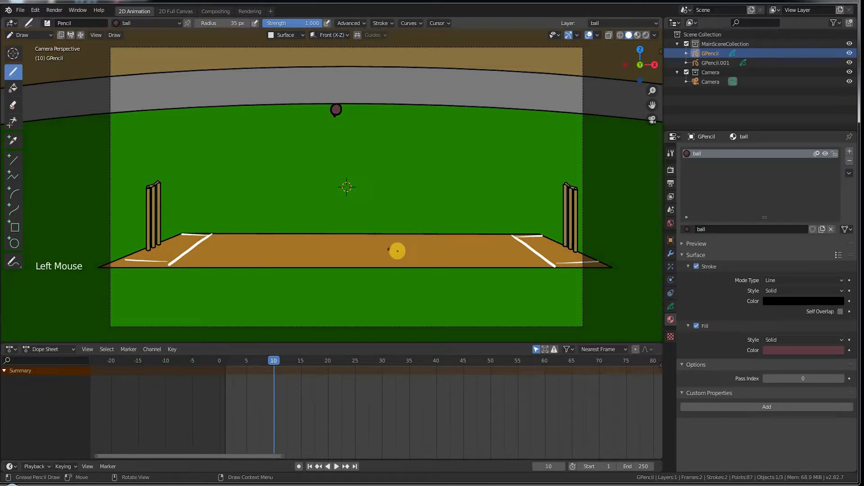
mouse_move(403, 250)
left_mouse_down()
mouse_move(395, 237)
mouse_move(403, 263)
left_mouse_up()
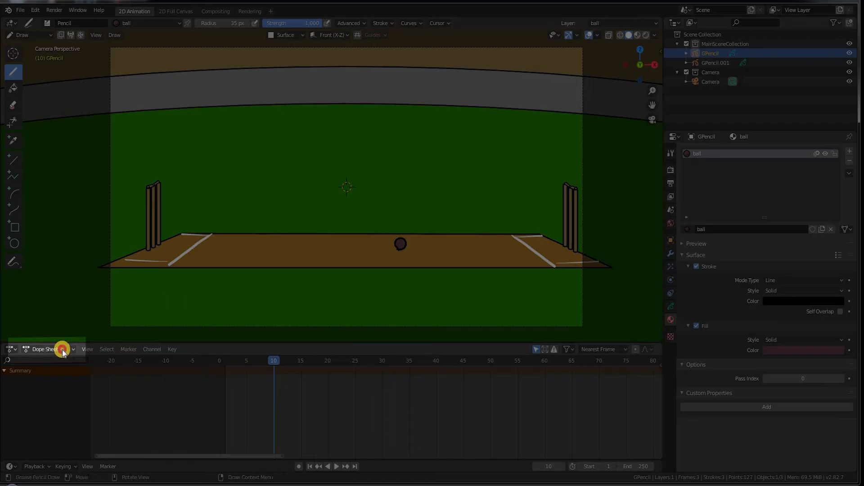
left_click(62, 349)
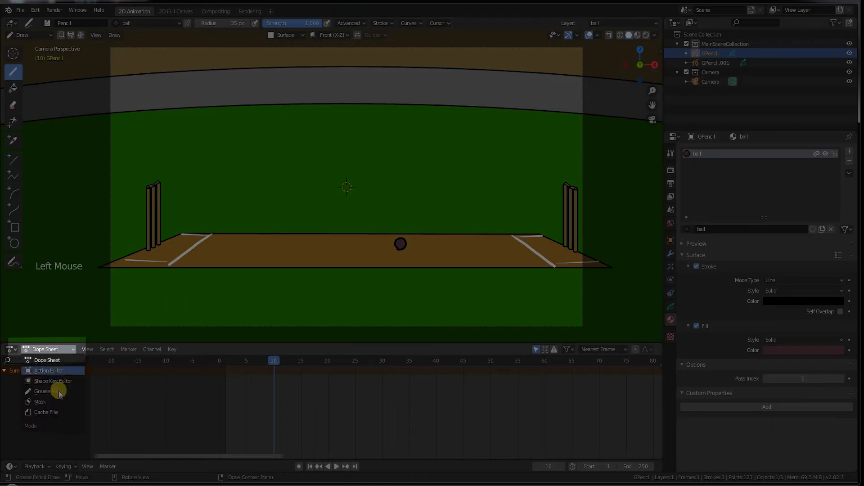
Step: Show grease pencil keyframes in the Dope Sheet and enable onion skinning on the ball layer
left_click(61, 392)
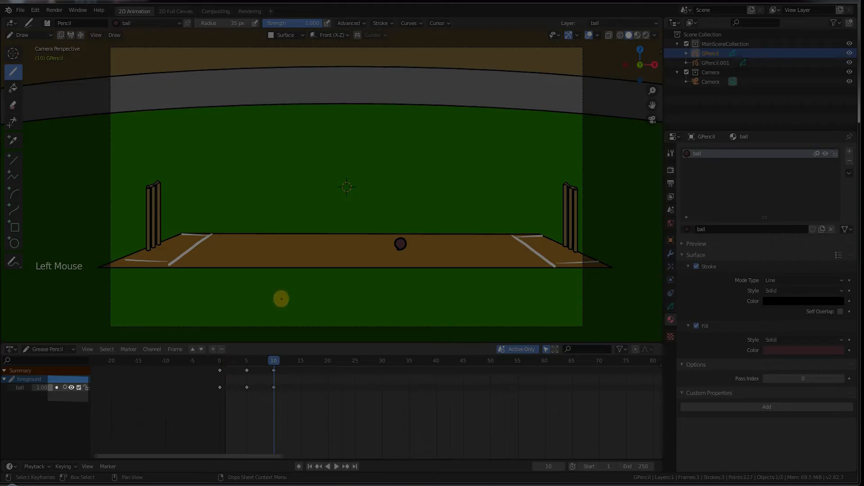
left_click(65, 388)
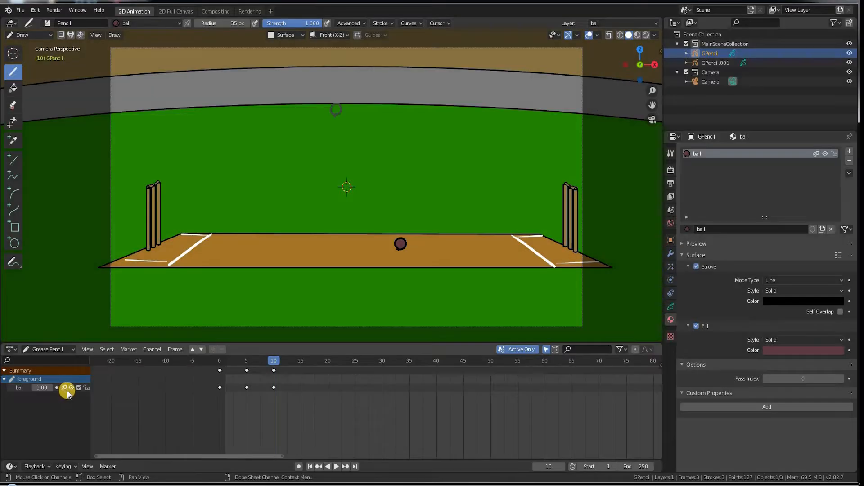
left_click_drag(264, 374, 247, 373)
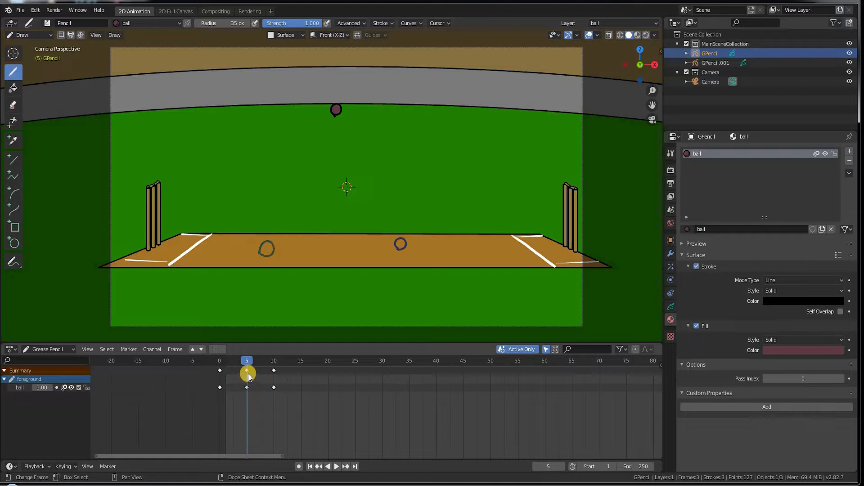
left_click_drag(246, 364, 226, 361)
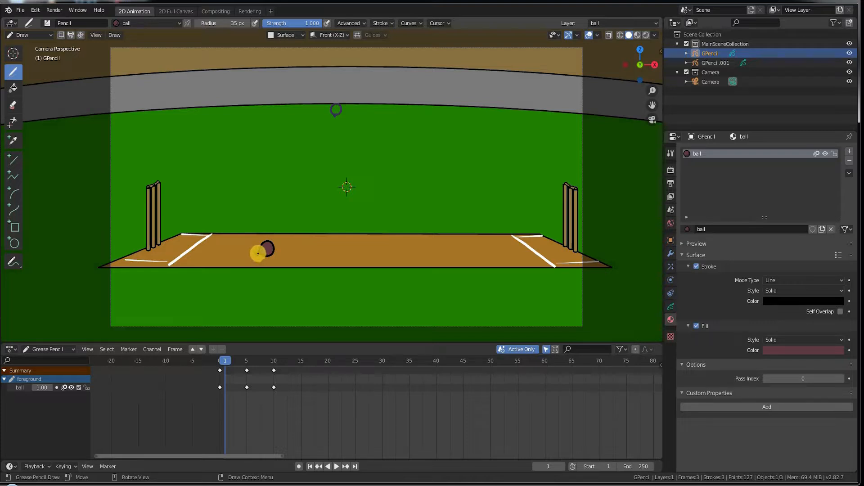
Step: Draw in-between ball positions on frames 1, 2, 4 and 6
mouse_move(266, 255)
left_mouse_down()
mouse_move(280, 249)
mouse_move(258, 248)
mouse_move(266, 256)
left_mouse_up()
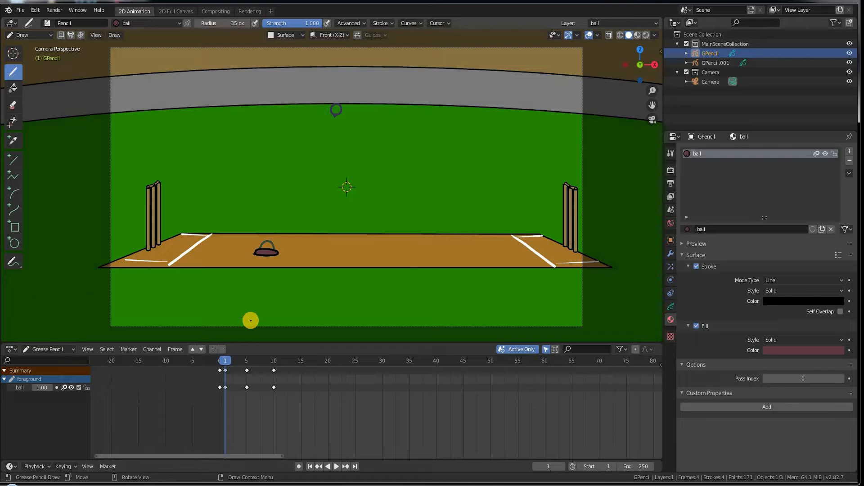
key("Right")
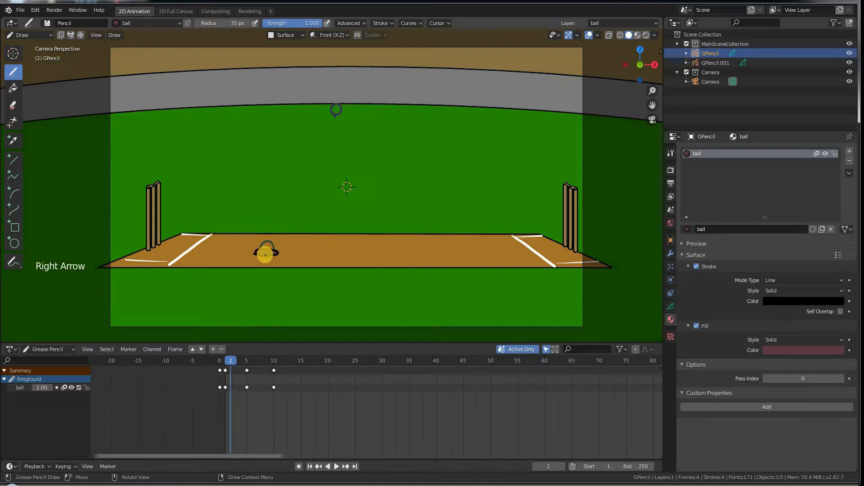
key("ctrl+z")
mouse_move(266, 253)
left_mouse_down()
mouse_move(265, 241)
mouse_move(266, 255)
left_mouse_up()
left_click(243, 360)
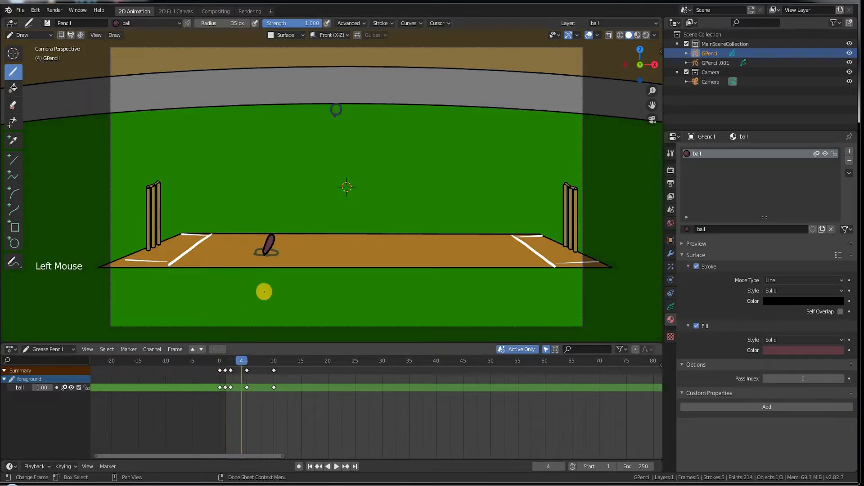
mouse_move(333, 112)
left_mouse_down()
mouse_move(322, 111)
mouse_move(332, 112)
left_mouse_up()
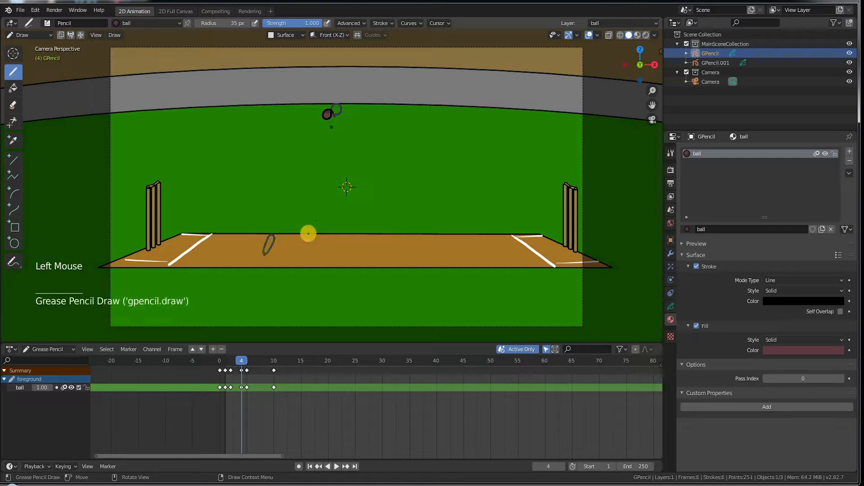
left_click_drag(246, 361, 252, 361)
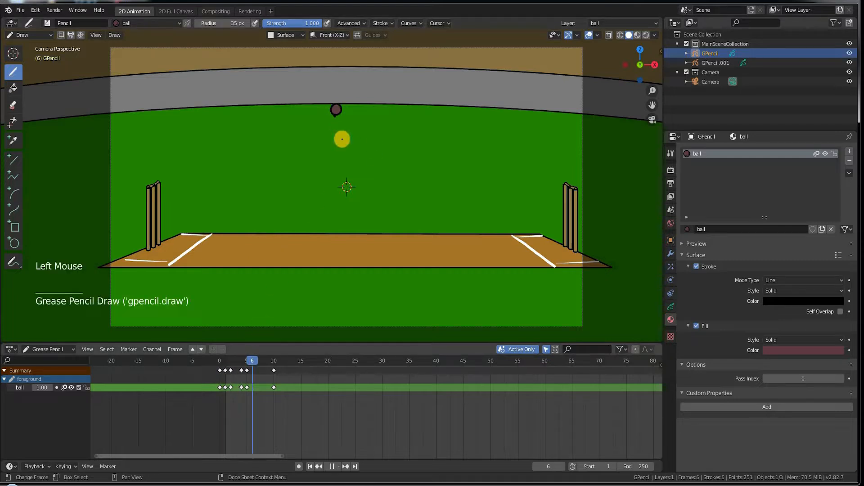
mouse_move(349, 110)
left_mouse_down()
mouse_move(338, 111)
mouse_move(348, 112)
left_mouse_up()
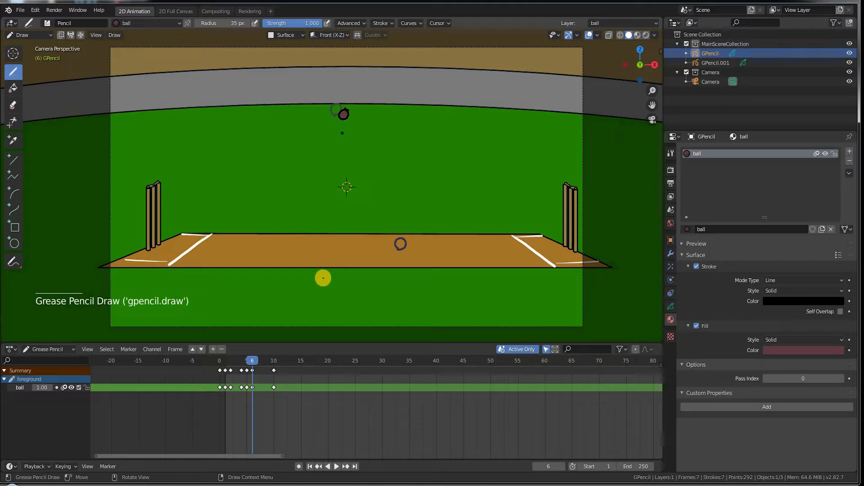
Step: Draw the landing ball on frame 8 and the squashed ball on frame 9, then play back
left_click_drag(241, 360, 264, 356)
left_click_drag(405, 247, 390, 252)
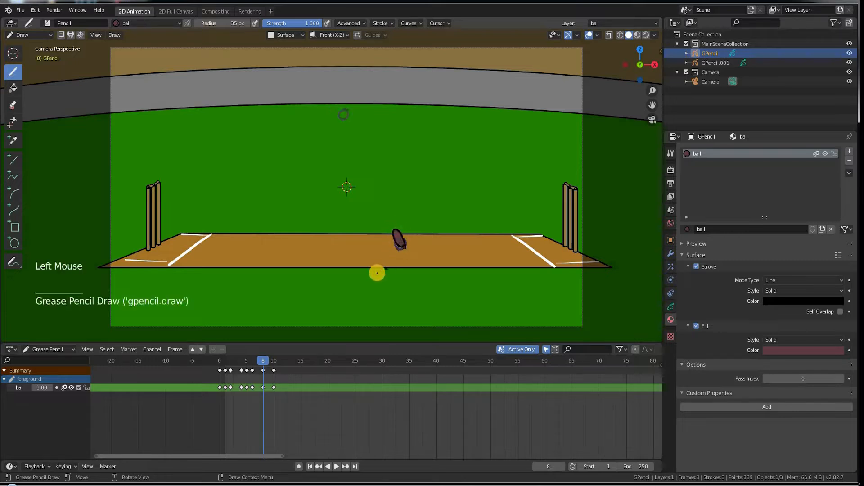
left_click(271, 360)
key("ctrl+z")
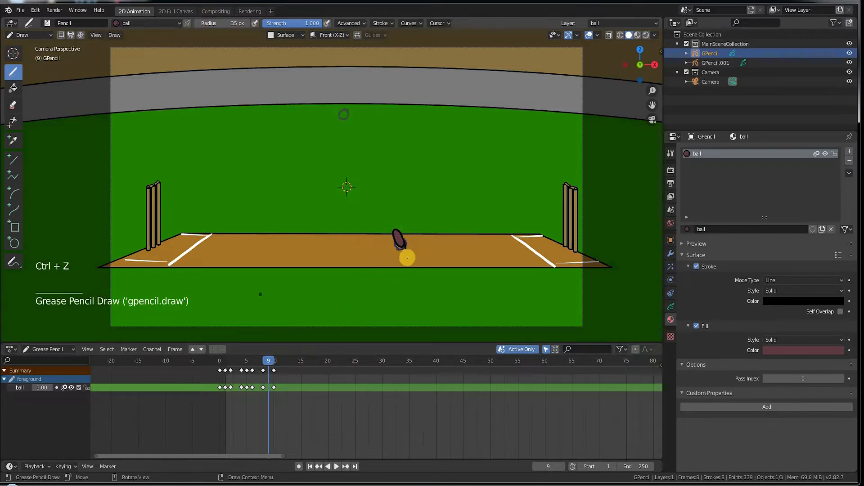
mouse_move(399, 246)
left_mouse_down()
mouse_move(413, 236)
mouse_move(389, 244)
mouse_move(404, 255)
left_mouse_up()
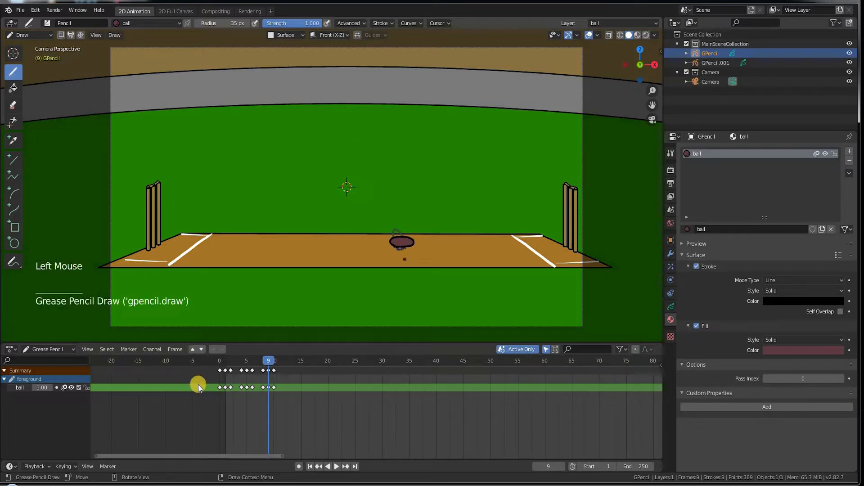
key("space")
left_click_drag(220, 365, 208, 366)
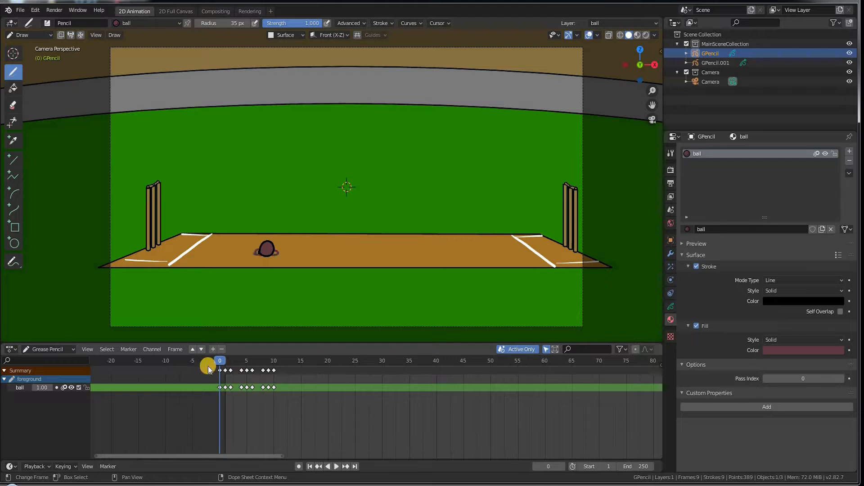
key("space")
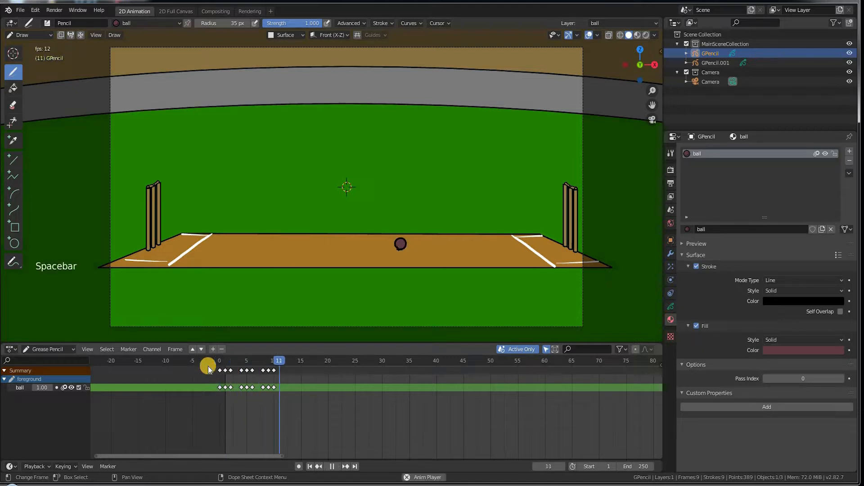
key("space")
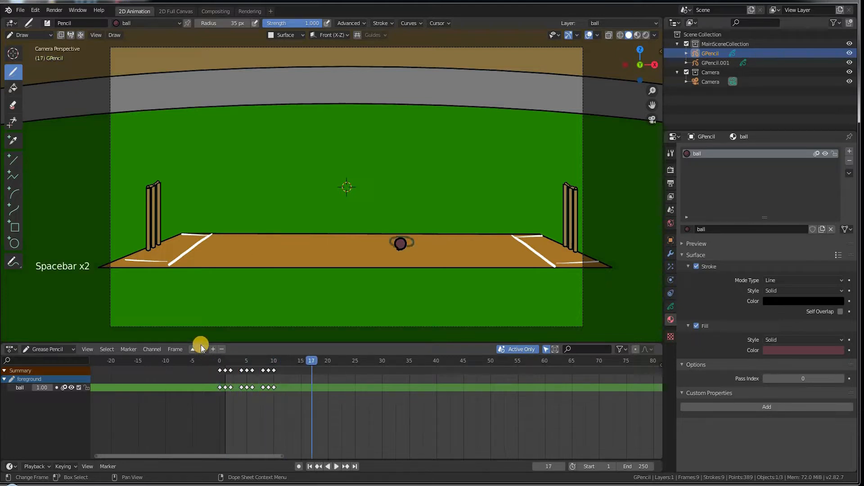
left_click(226, 359)
left_click_drag(243, 358, 273, 350)
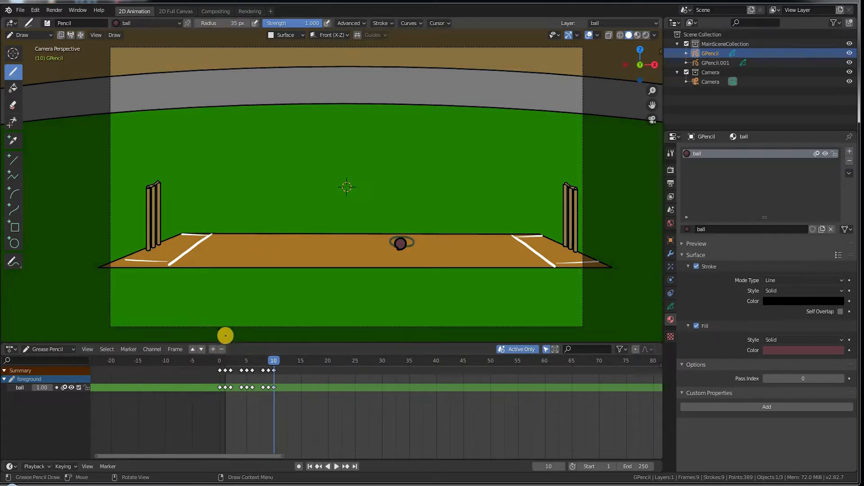
left_click(269, 370)
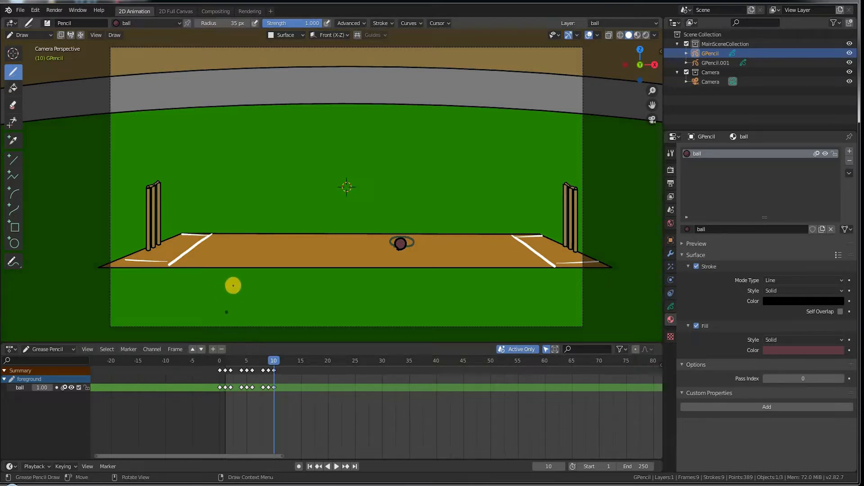
left_click(220, 360)
key("Delete")
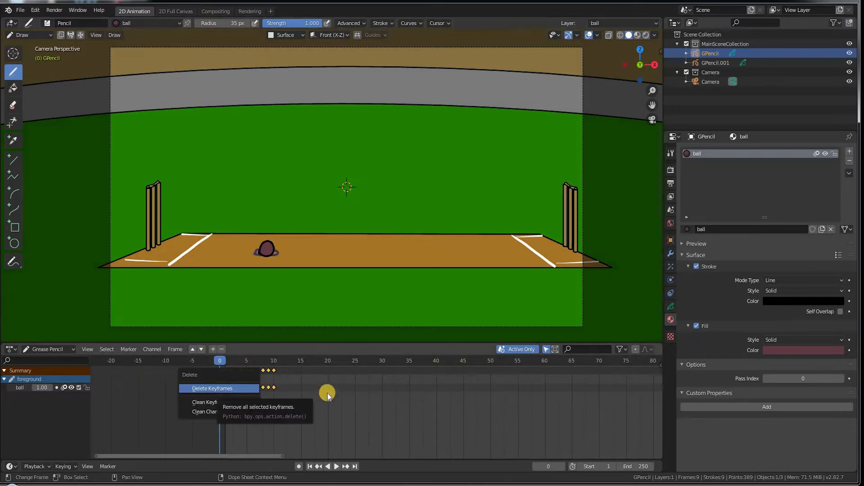
left_click(304, 403)
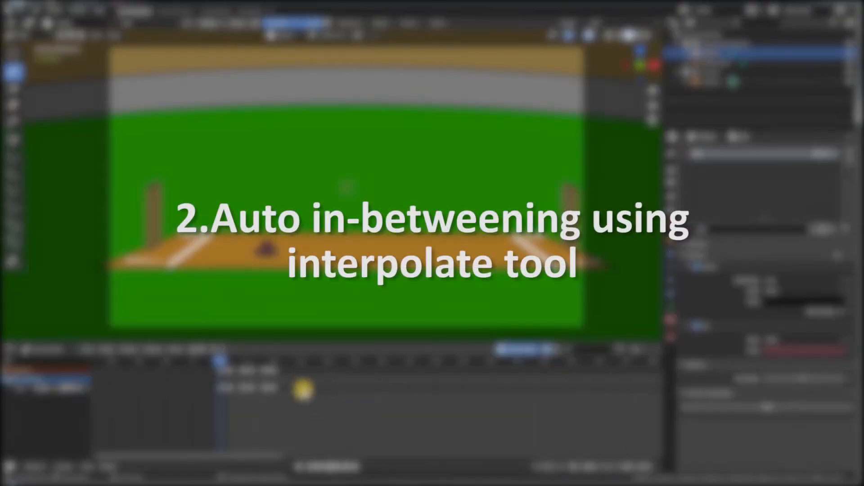
Step: Delete the ball keyframes from frame 1 to 10, keeping only frame 0
left_click_drag(292, 397, 222, 369)
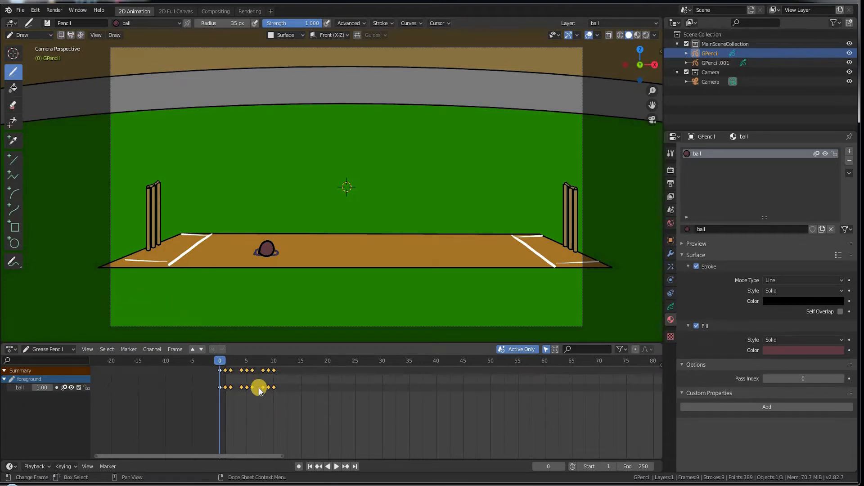
key("Delete")
left_click(232, 387)
left_click(274, 360)
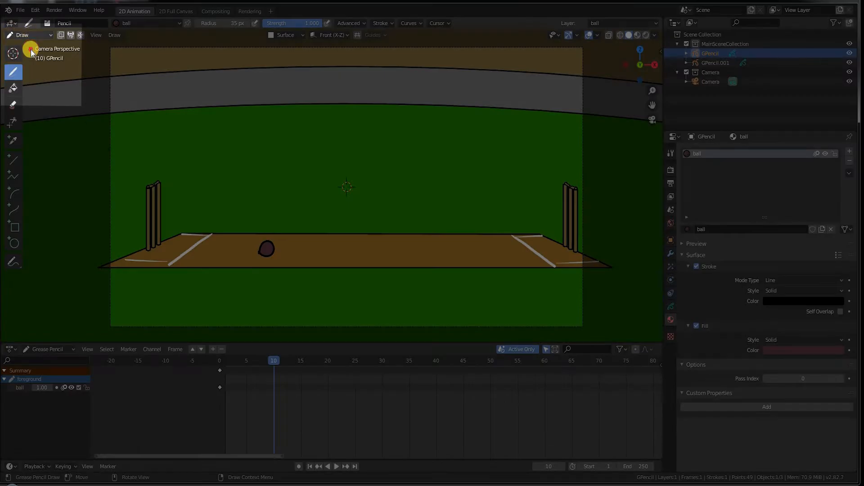
Step: At frame 10 in Edit Mode, move the ball stroke about 3.3 m right along the pitch
left_click(31, 56)
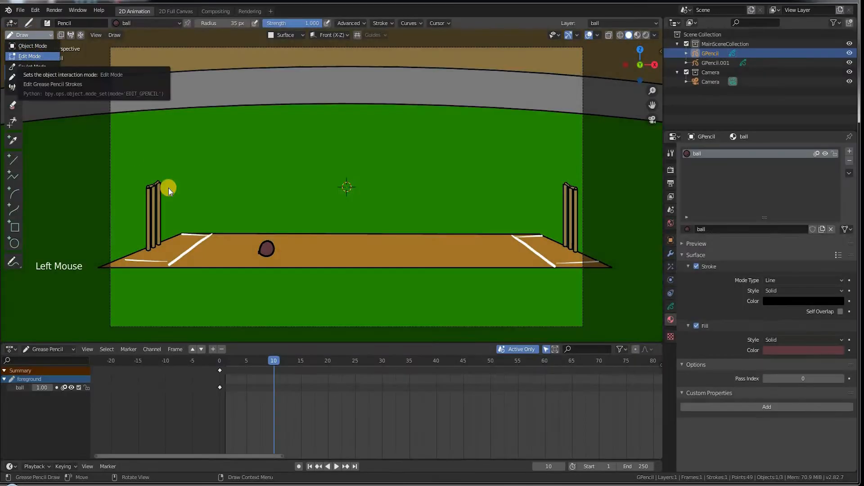
left_click(283, 244)
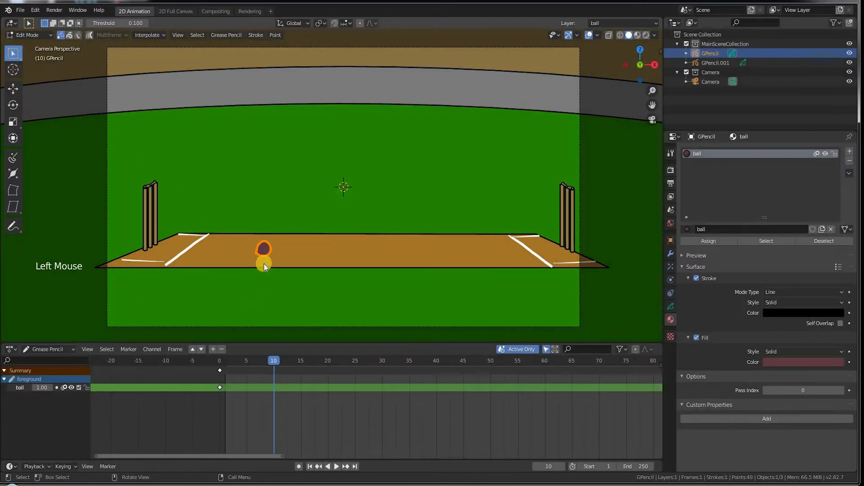
key("g")
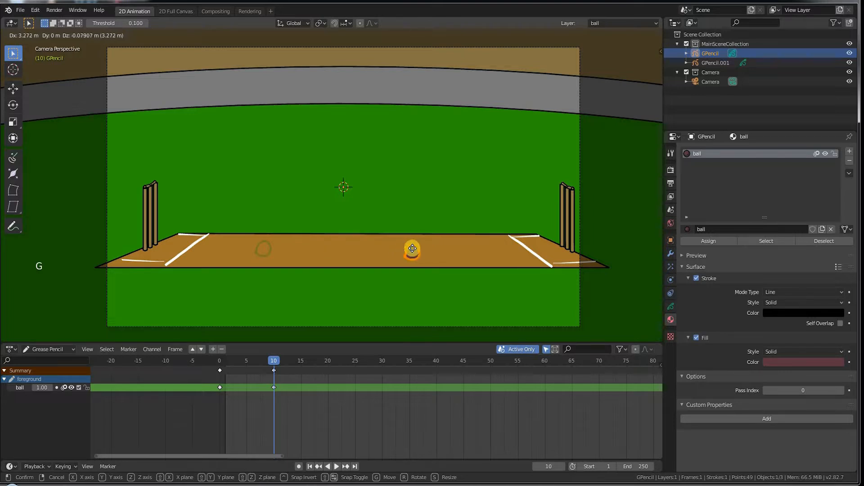
left_click(410, 247)
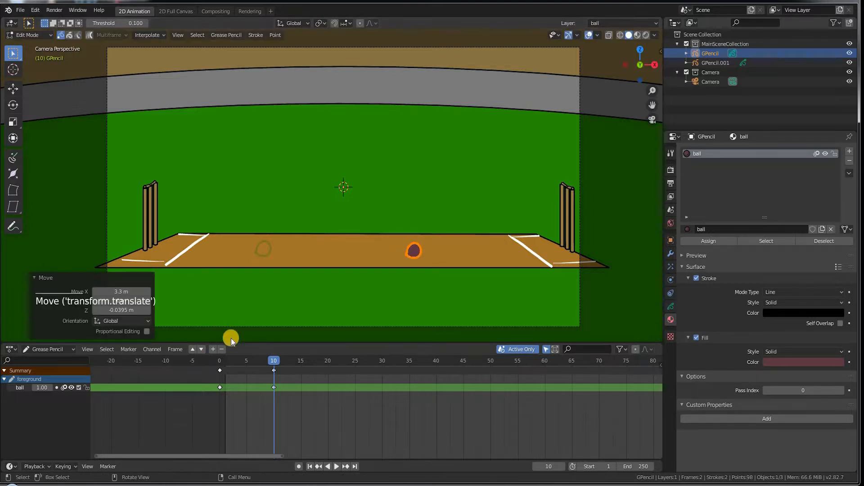
left_click_drag(269, 360, 252, 353)
key("Up")
left_click_drag(255, 318, 255, 316)
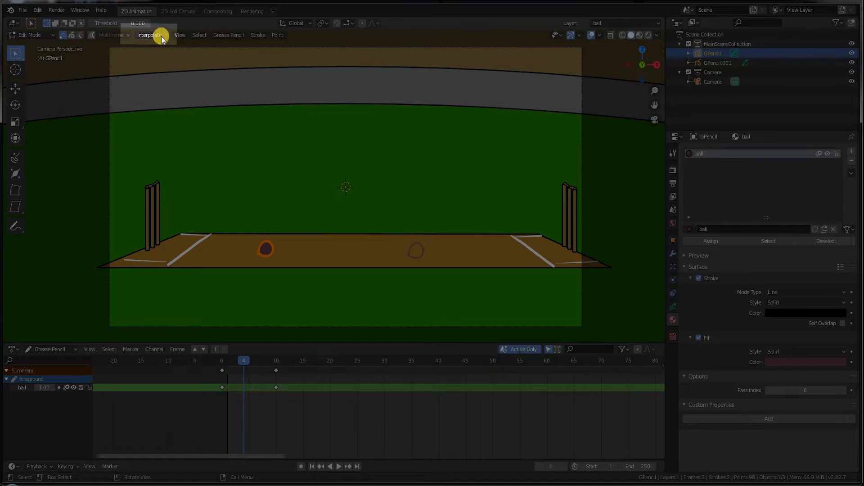
Step: Run Interpolate Sequence to generate ball in-betweens for frames 1–9 and scrub to check
left_click(162, 35)
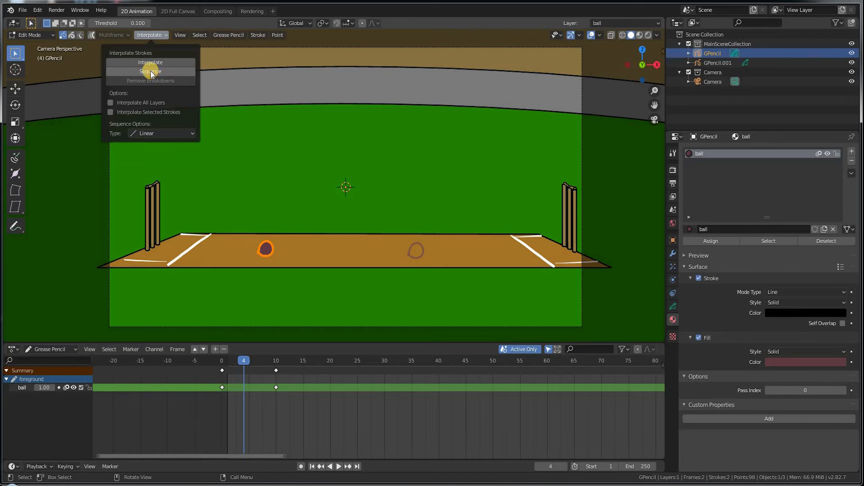
left_click(151, 72)
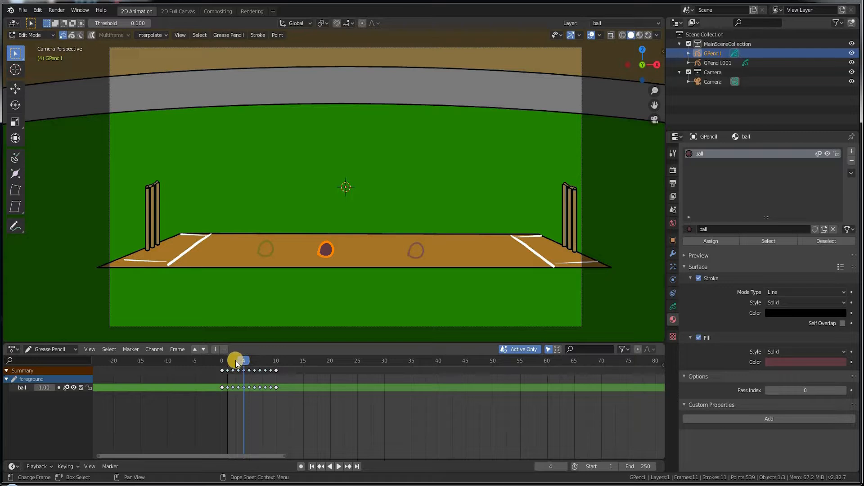
mouse_move(227, 360)
left_mouse_down()
mouse_move(276, 372)
mouse_move(226, 363)
left_mouse_up()
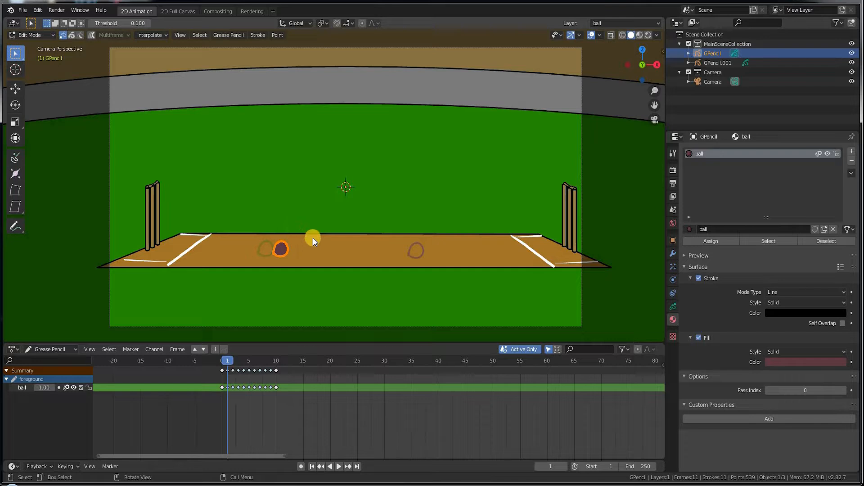
mouse_move(224, 358)
left_mouse_down()
mouse_move(276, 361)
mouse_move(218, 357)
mouse_move(239, 355)
mouse_move(256, 372)
left_mouse_up()
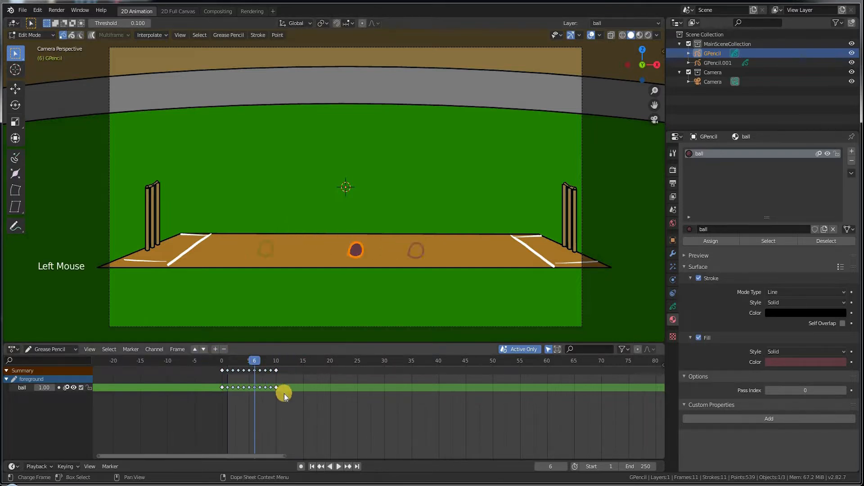
left_click_drag(295, 401, 228, 365)
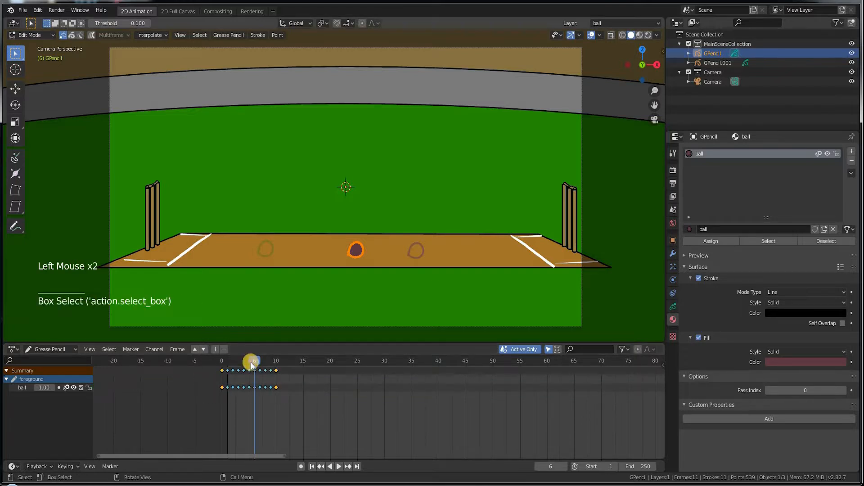
left_click(265, 362)
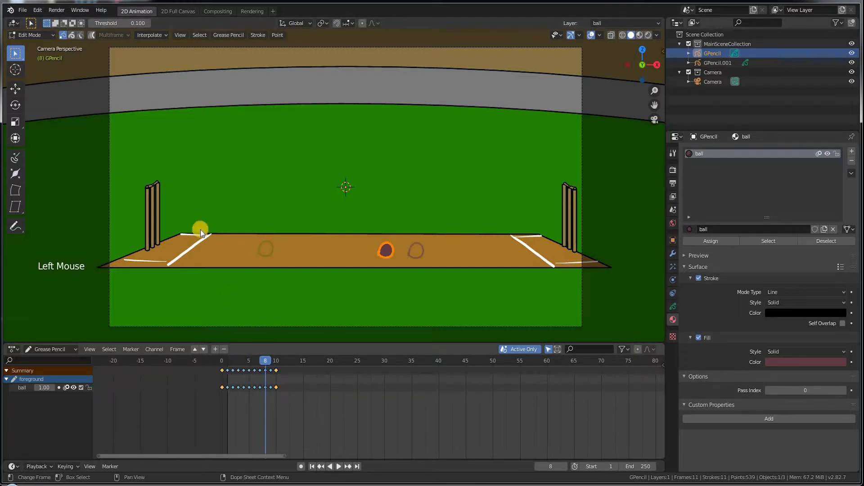
left_click(296, 405)
left_click_drag(295, 406, 208, 353)
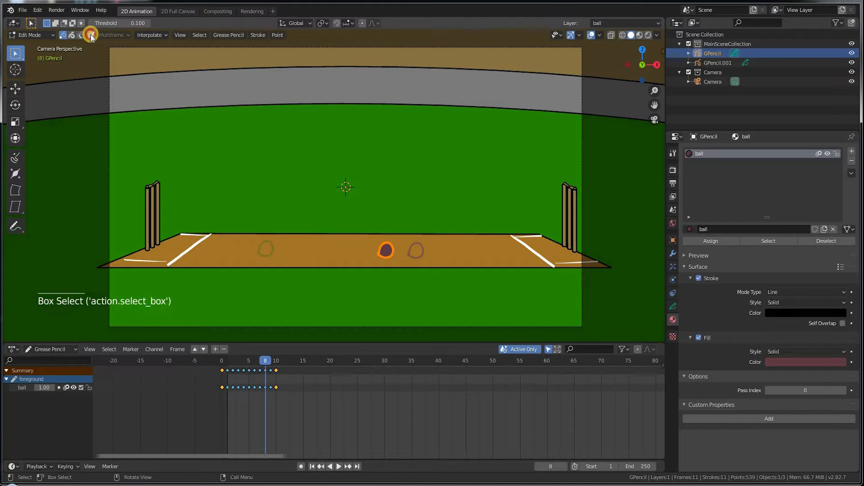
Step: Enable Multiframe editing to show all 11 ball drawings, trying a move on them together
left_click(93, 36)
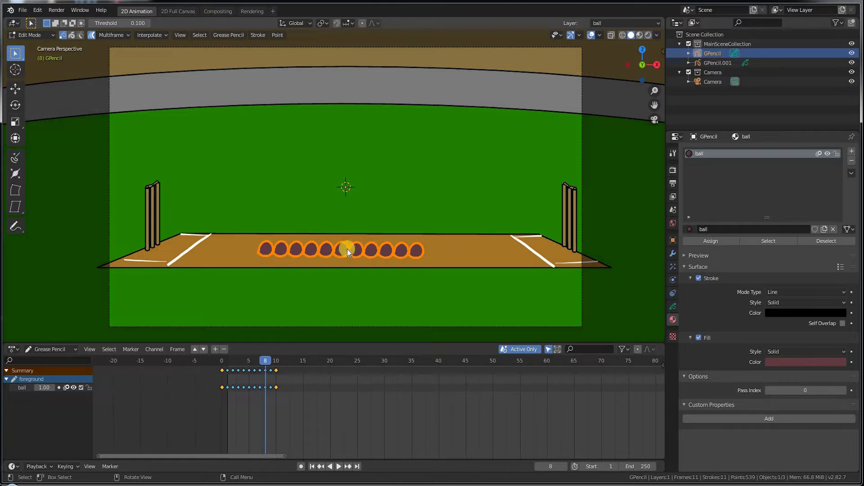
key("g")
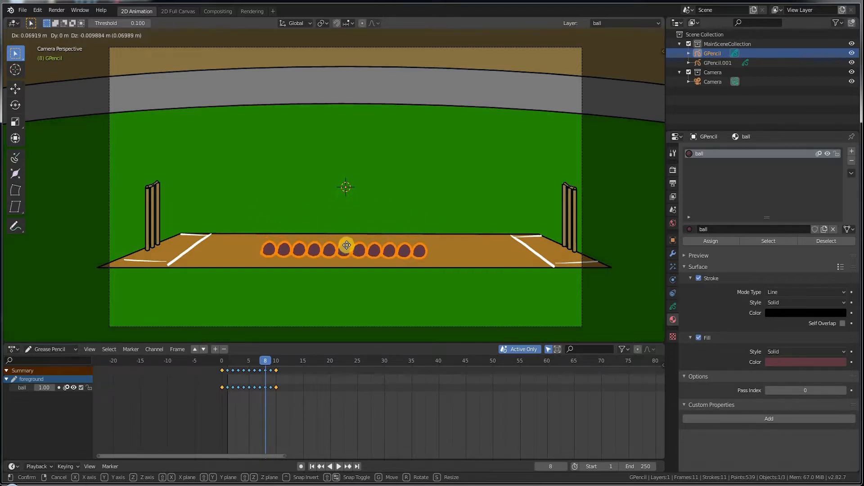
left_click(345, 238)
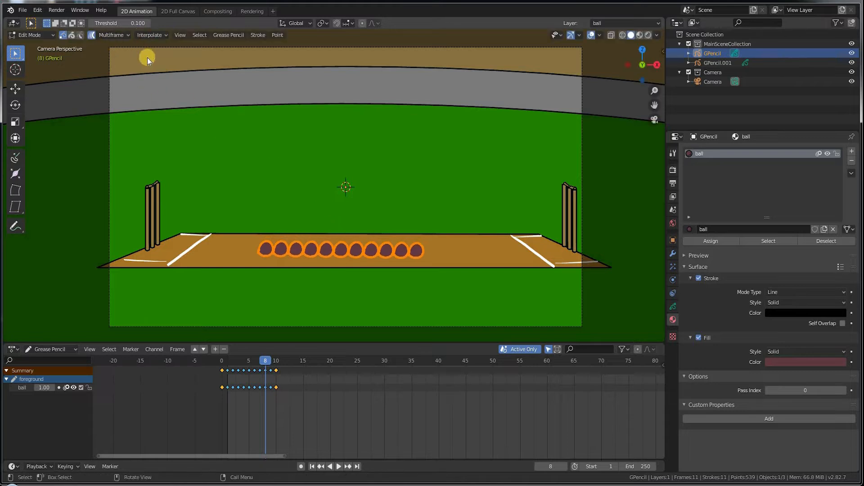
Step: Turn on Use Falloff in the Multiframe options
left_click(120, 35)
left_click(72, 53)
left_click(113, 34)
Step: At frame 5, lift the ball drawings about 2.8 m on Z into an arc
left_click(249, 358)
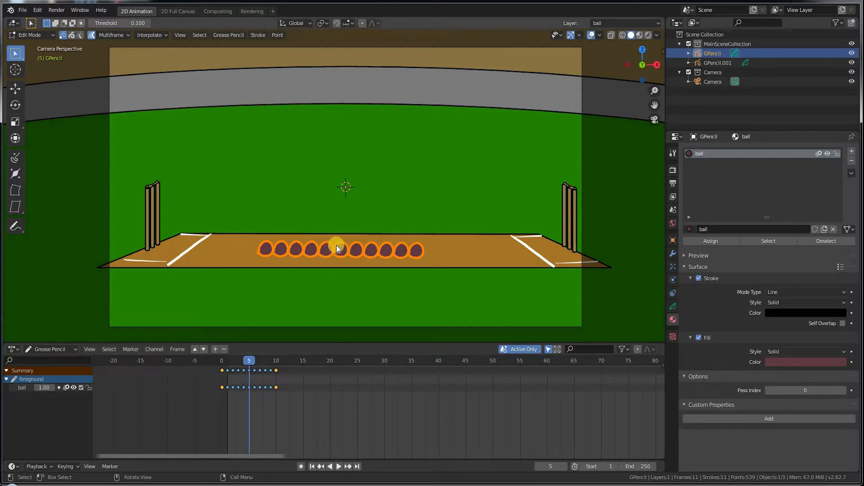
key("g")
key("y")
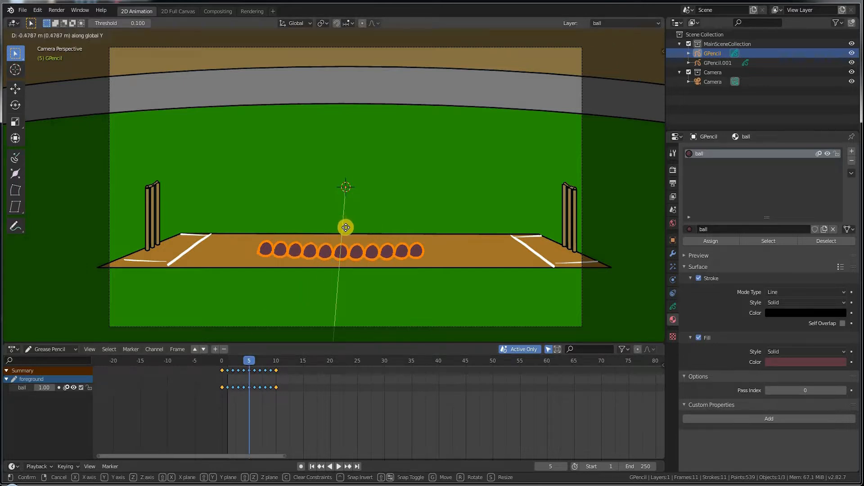
key("z")
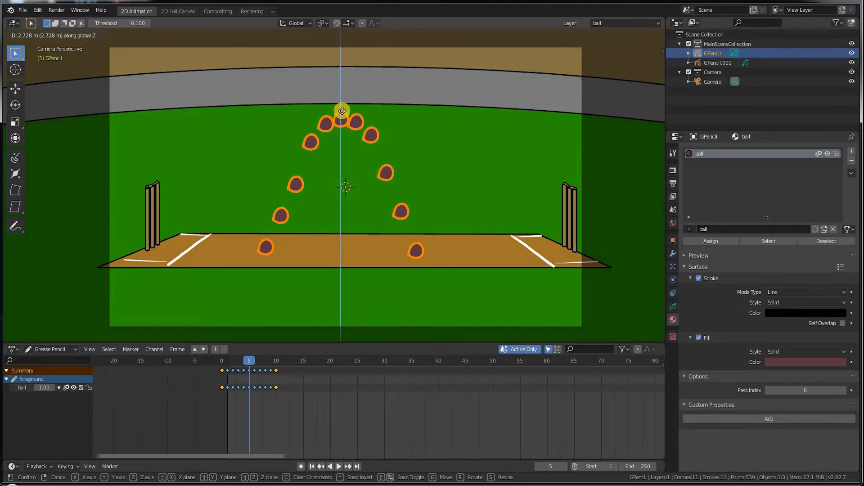
left_click(299, 155)
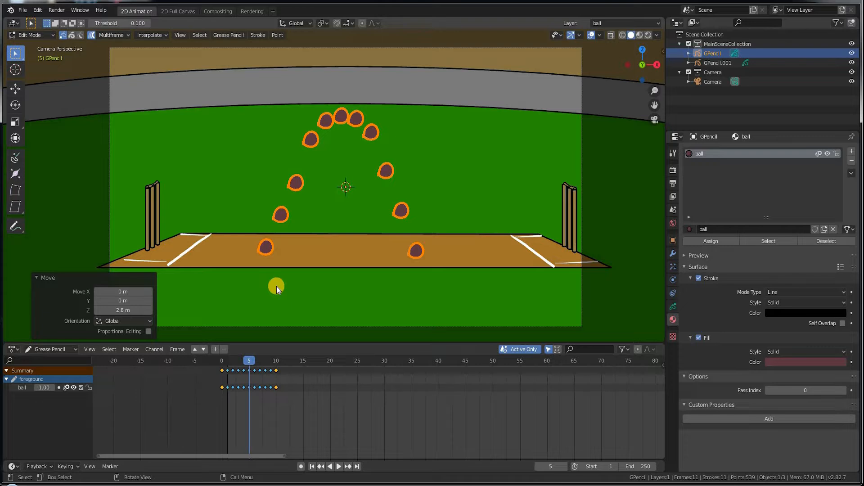
mouse_move(216, 359)
left_mouse_down()
mouse_move(237, 357)
mouse_move(215, 371)
left_mouse_up()
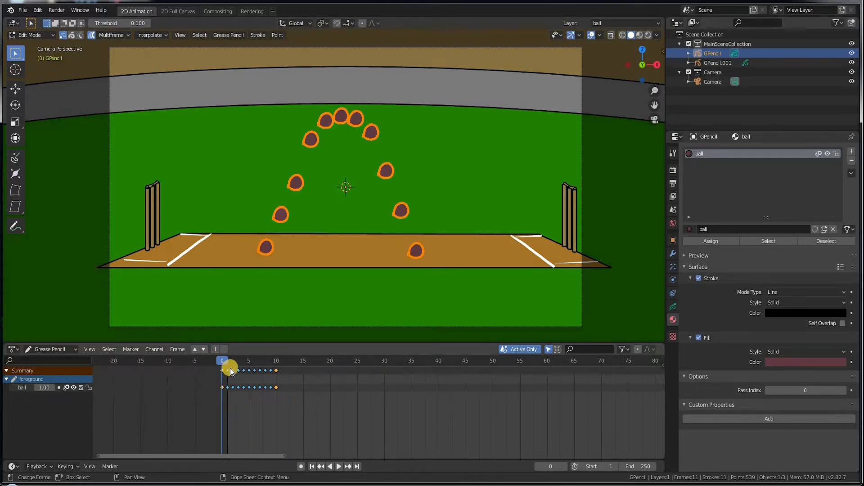
Step: Preview the arcing throw, then turn Multiframe off and scrub through frames 10 to 13
key("space")
left_click(219, 366)
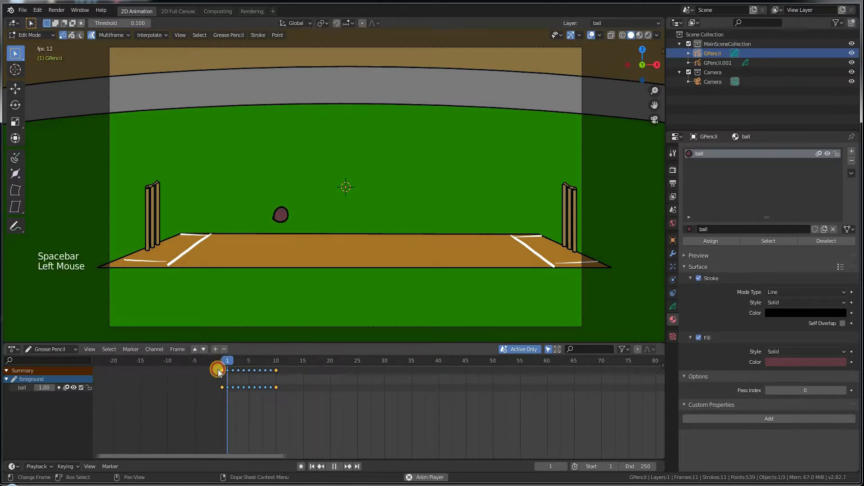
key("space")
left_click_drag(258, 358, 276, 359)
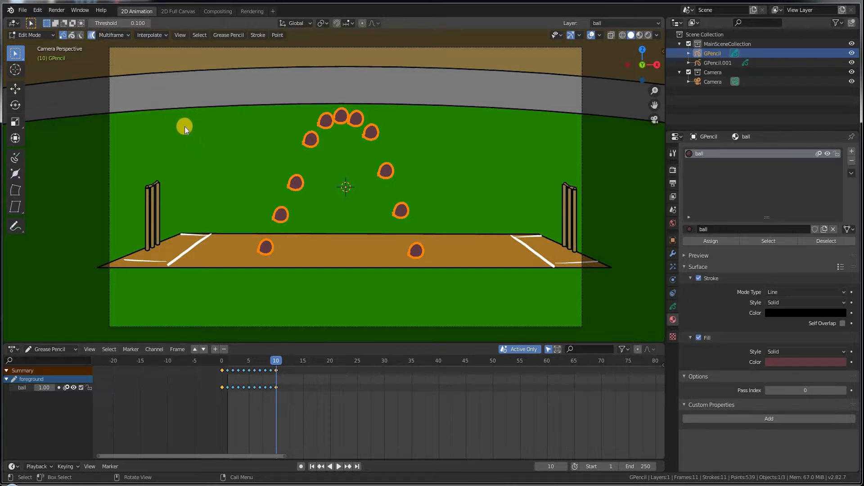
left_click(90, 36)
left_click(281, 362)
left_click_drag(288, 363, 303, 362)
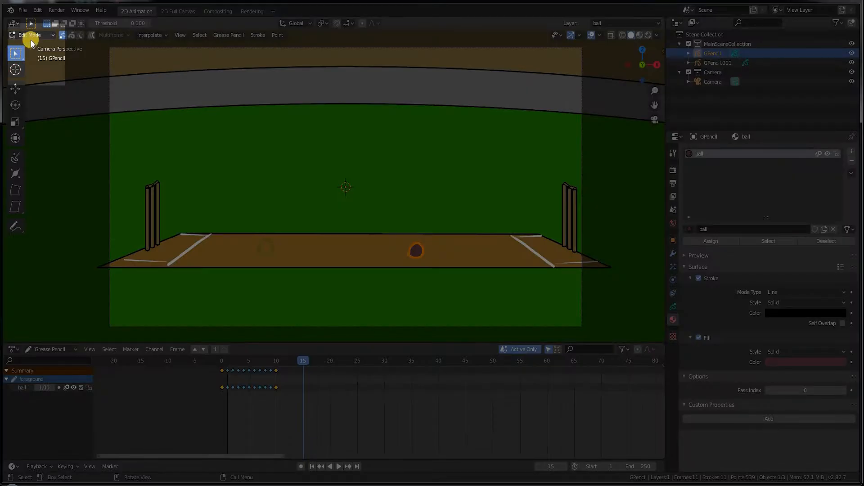
Step: In Sculpt Mode, squash the ball flat onto the pitch at frame 15
left_click(30, 34)
left_click(41, 66)
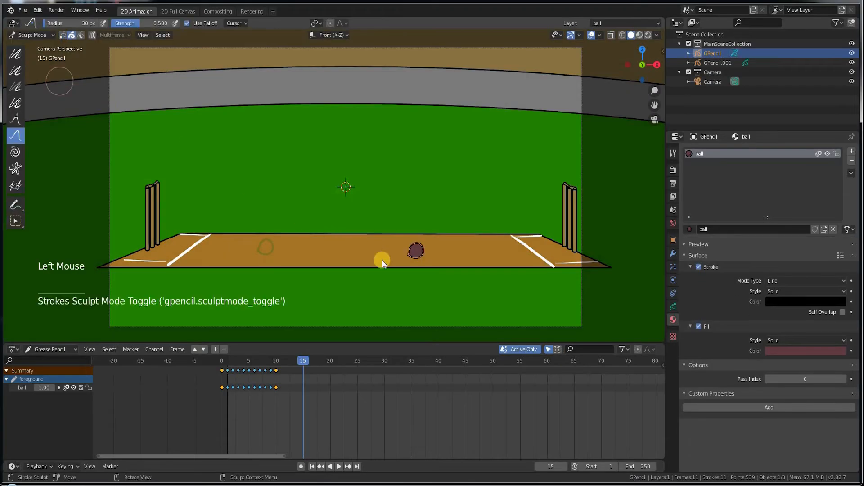
mouse_move(404, 253)
left_mouse_down()
mouse_move(429, 253)
mouse_move(413, 245)
mouse_move(425, 252)
mouse_move(407, 250)
mouse_move(425, 258)
left_mouse_up()
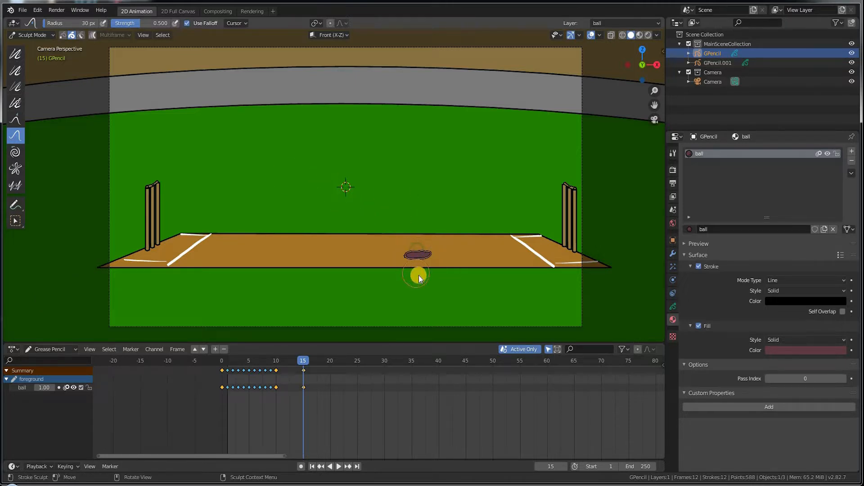
Step: Preview the ball's fall and landing, then return to Edit Mode at frame 12
left_click(267, 363)
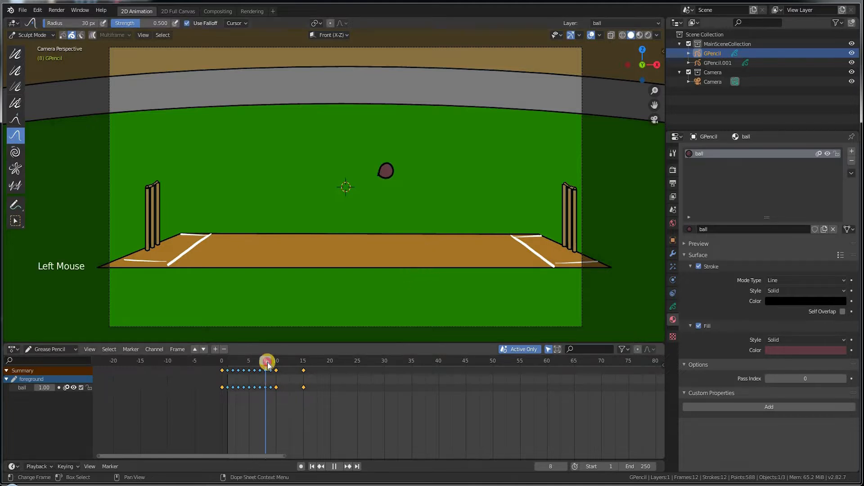
left_click_drag(268, 364, 273, 268)
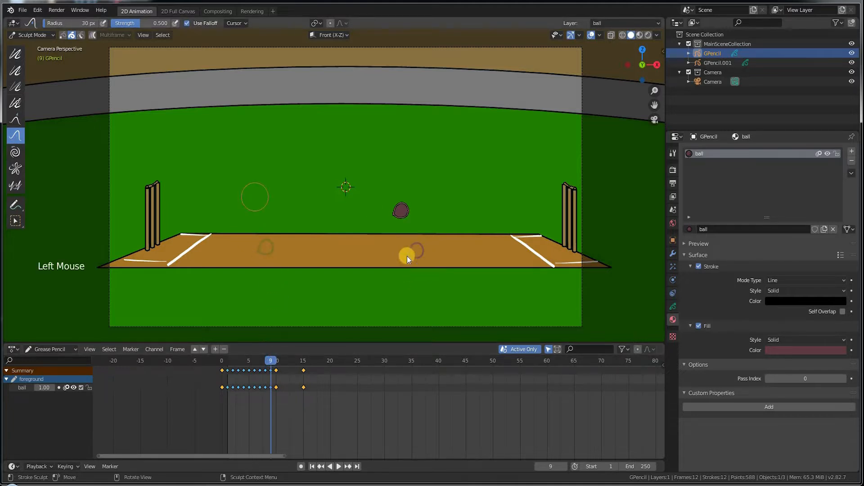
mouse_move(275, 364)
left_mouse_down()
mouse_move(318, 368)
mouse_move(261, 362)
mouse_move(286, 364)
left_mouse_up()
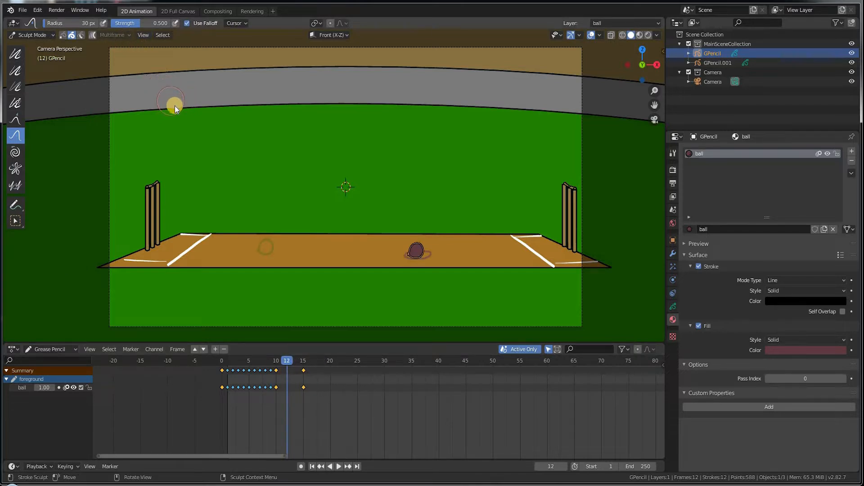
key("Tab")
key("Right")
key("Right")
left_click(286, 363)
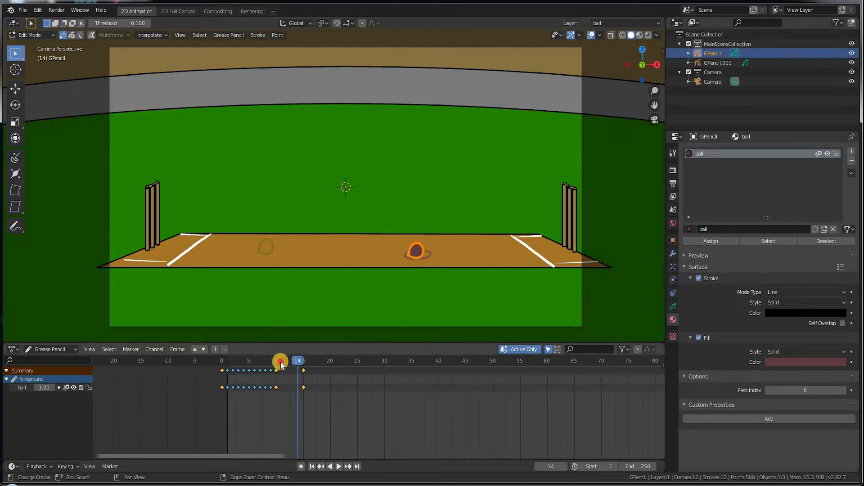
Step: Generate Elastic-eased ball in-betweens with Interpolate Sequence and check around frame 10
left_click(151, 35)
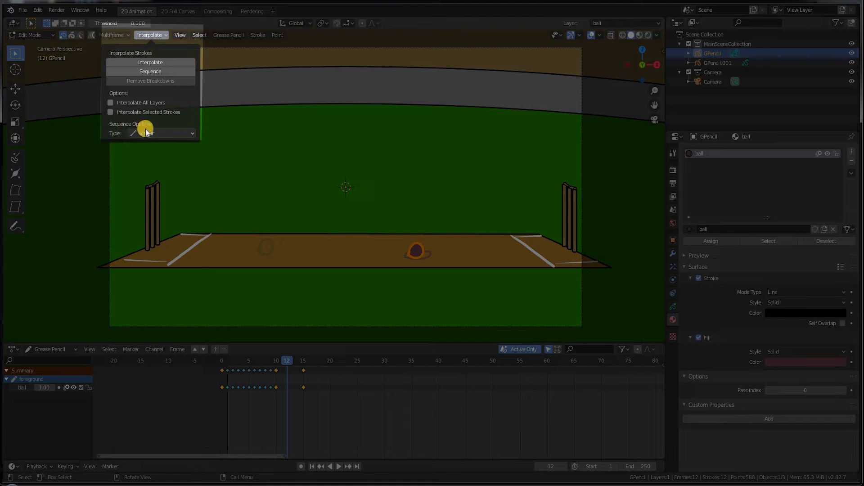
left_click(187, 134)
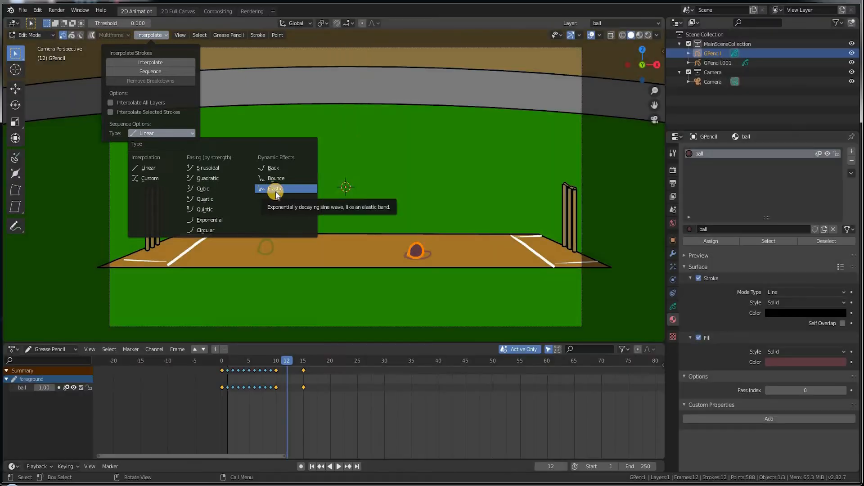
left_click(276, 189)
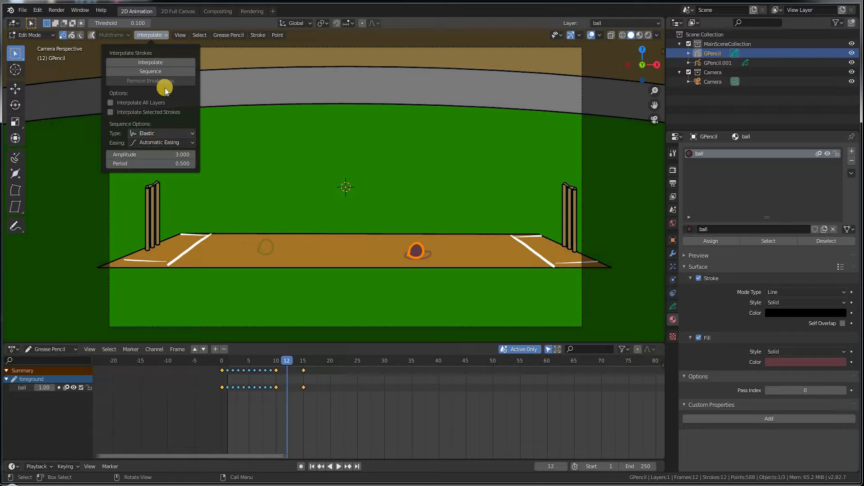
left_click(161, 72)
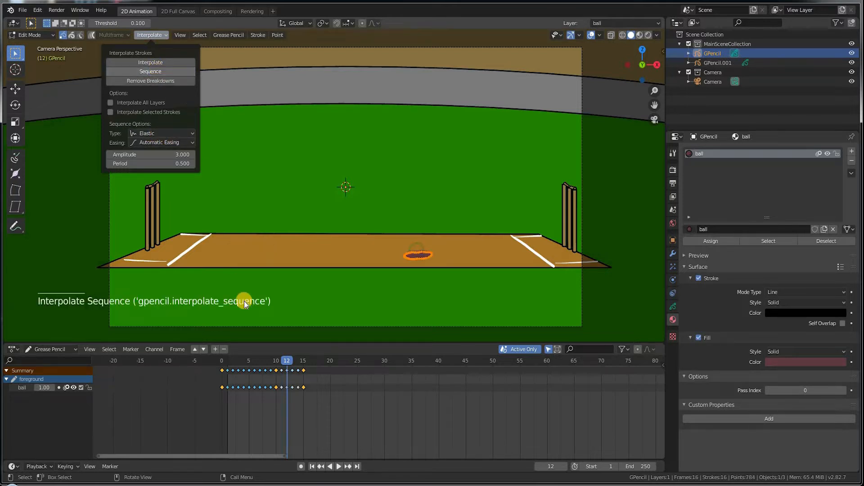
left_click_drag(276, 361, 330, 388)
Step: Move the squashed landing key to frame 20, remove breakdowns, and regenerate in-betweens
left_click(292, 359)
left_click(153, 37)
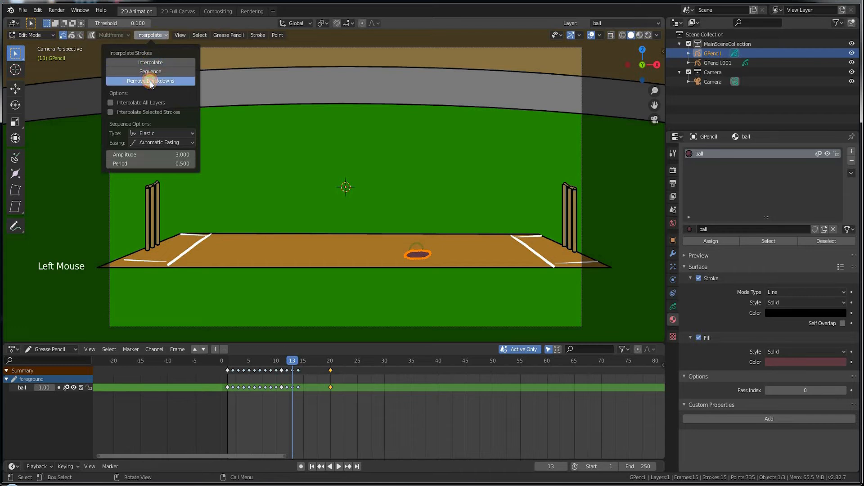
left_click(151, 81)
left_click(151, 35)
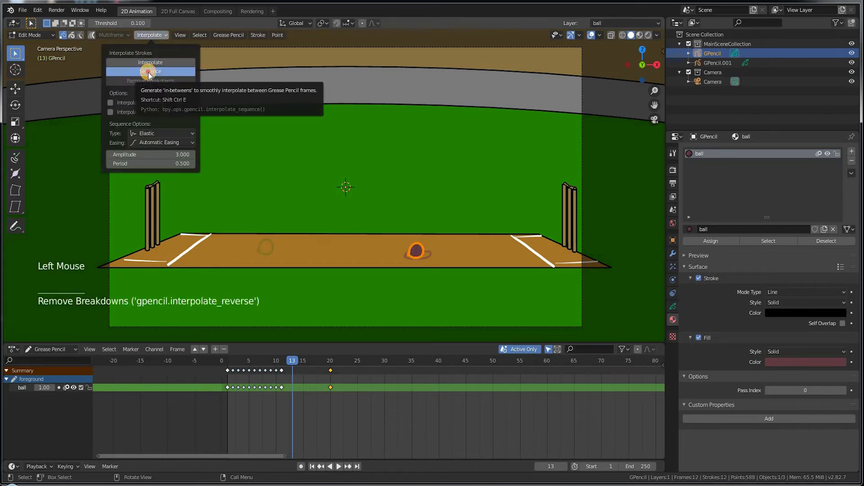
left_click(149, 72)
Step: Review the generated in-betweens from frame 11 by selecting a ball keyframe and scrubbing the bounce
left_click_drag(279, 361, 247, 360)
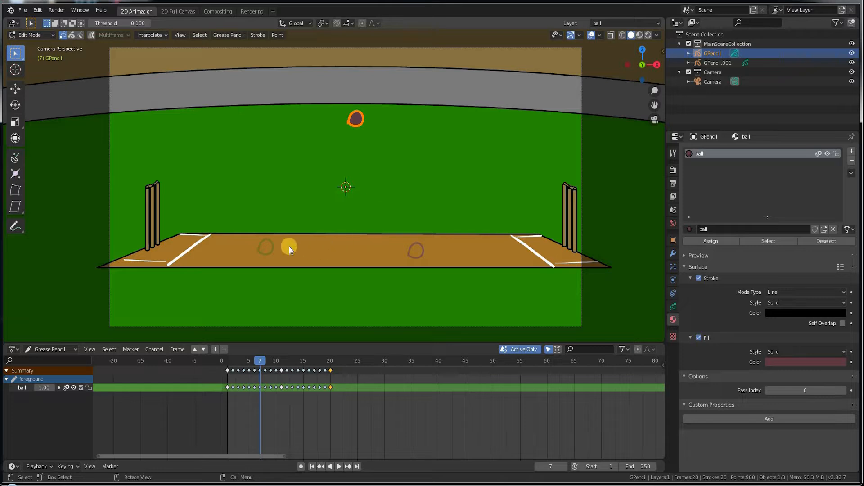
left_click(282, 387)
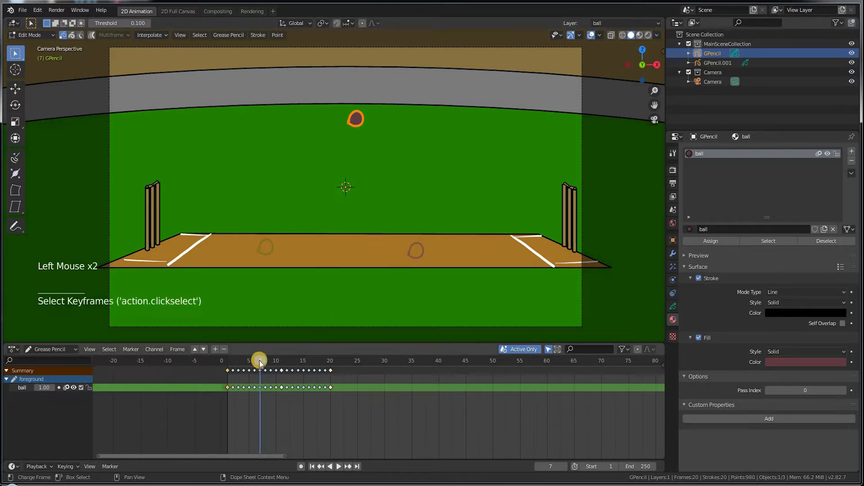
left_click_drag(239, 361, 310, 363)
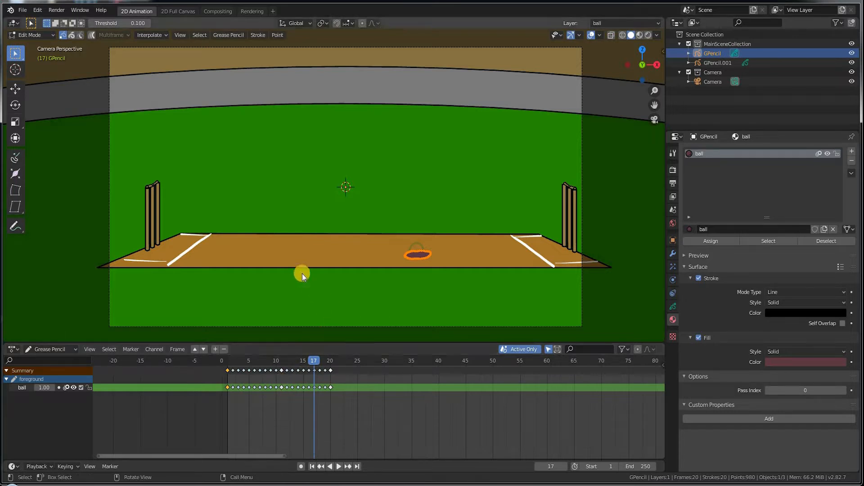
Step: Switch to Sculpt Mode, step back to frame 15, and box-select all the ball's keyframes
left_click(31, 35)
left_click(33, 59)
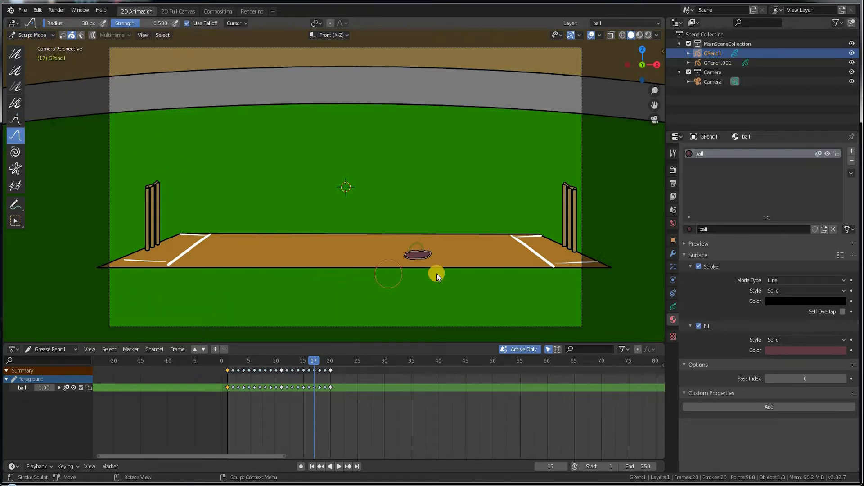
key("Left")
key("Left")
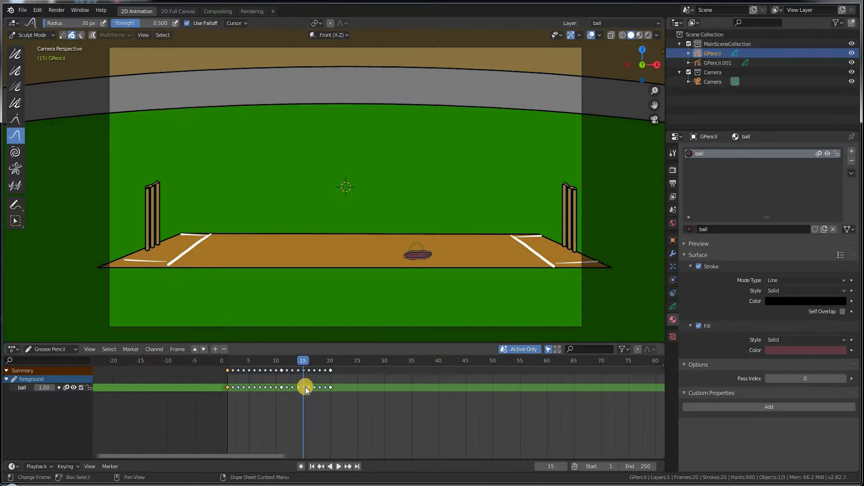
left_click_drag(342, 418, 255, 385)
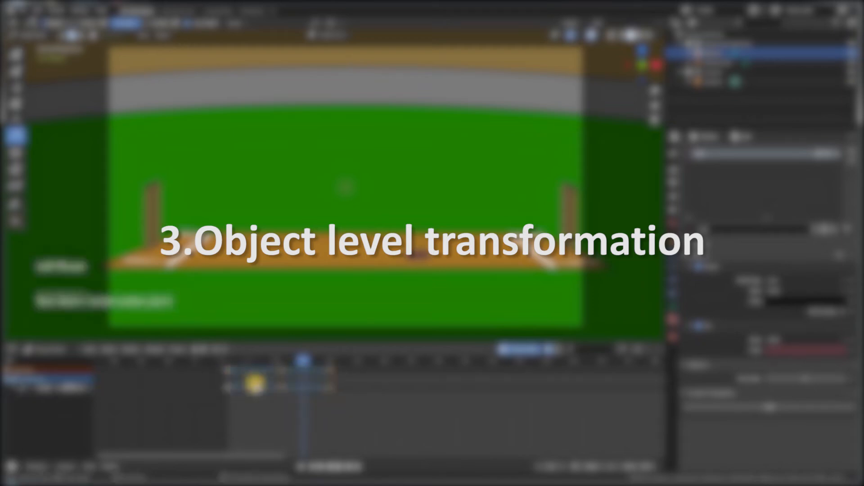
Step: Delete the drawn bounce keys, switch to Object Mode, and key the ball's location at frame 1
right_click(256, 385)
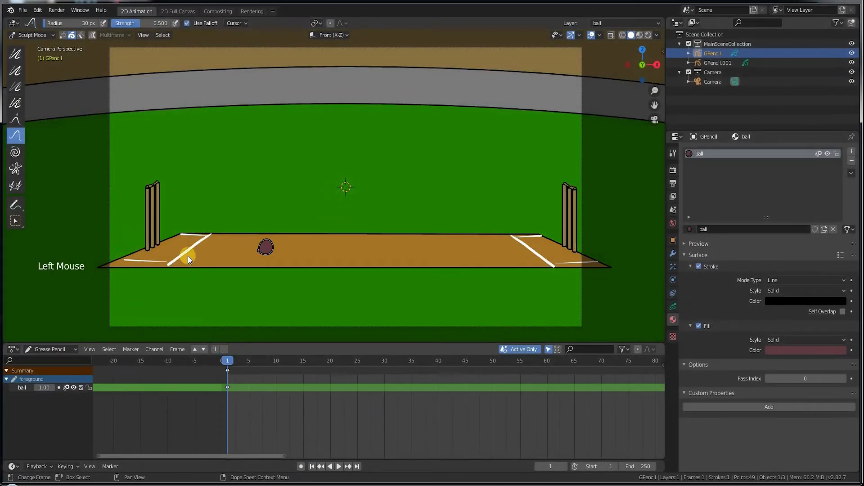
left_click(33, 35)
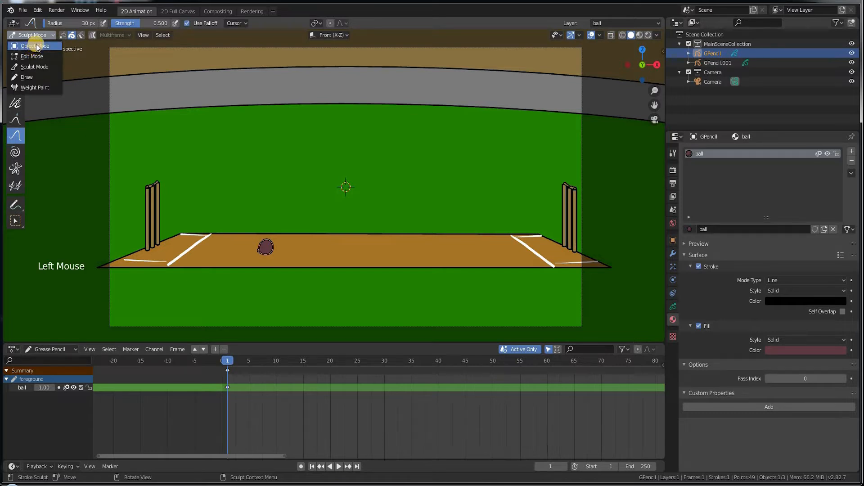
left_click(36, 45)
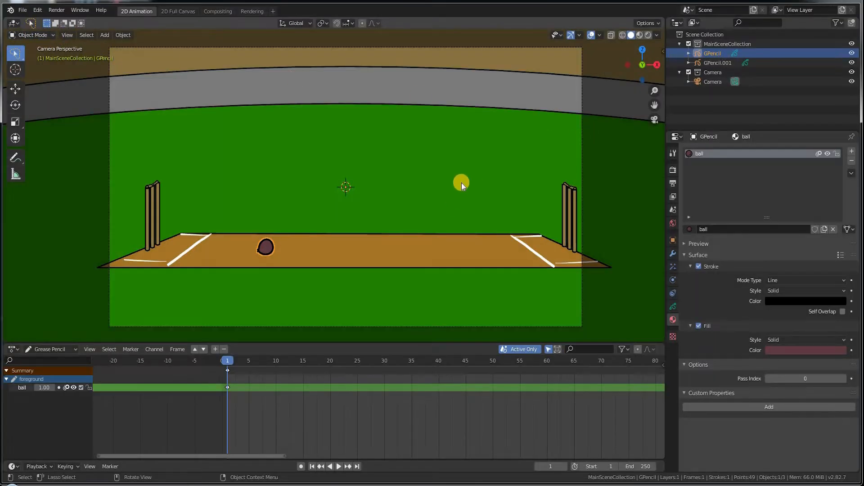
key("n")
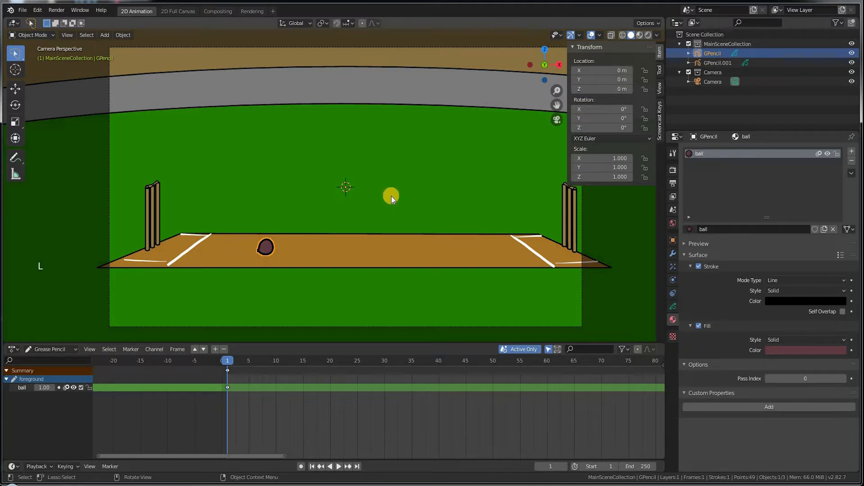
key("i")
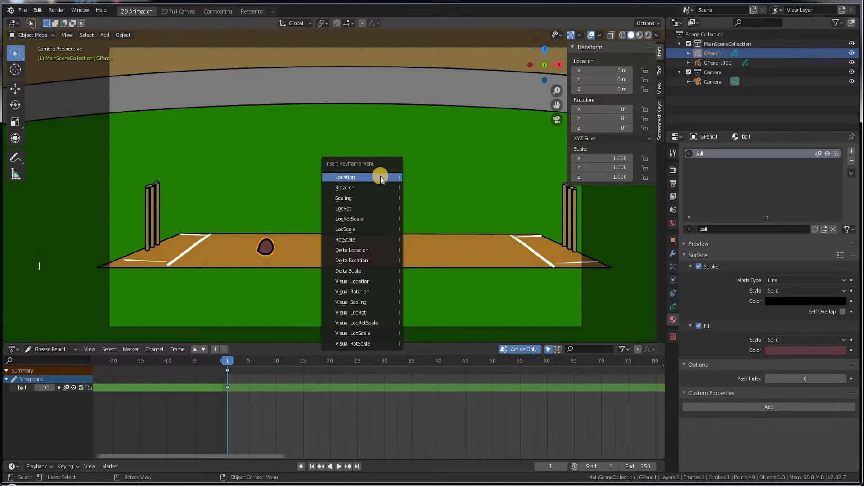
left_click(382, 178)
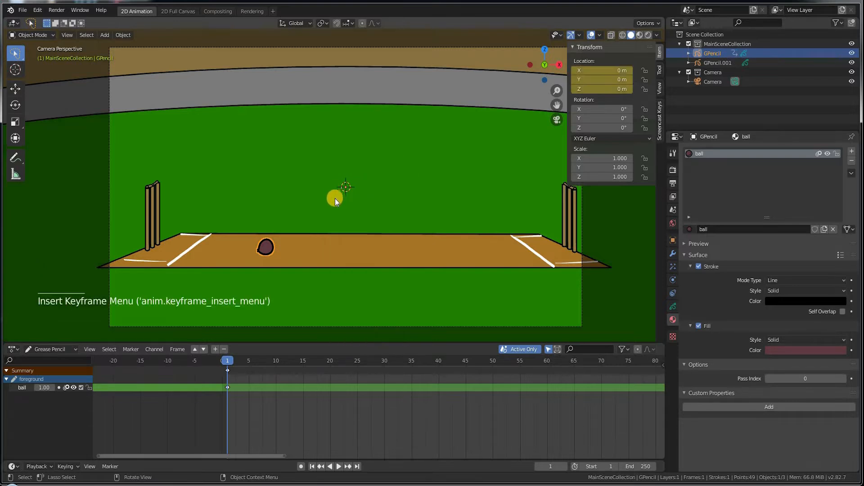
Step: At frame 10, move the ball right to X 3.7748 m and keyframe its location
key("g")
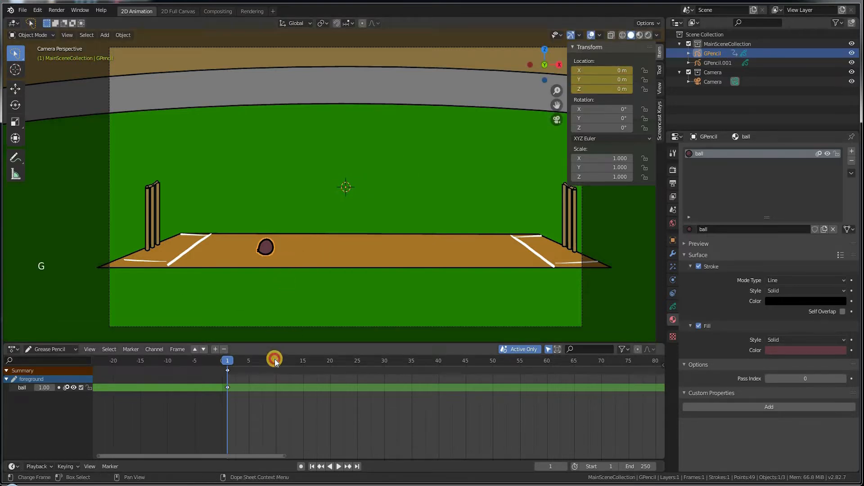
left_click(274, 359)
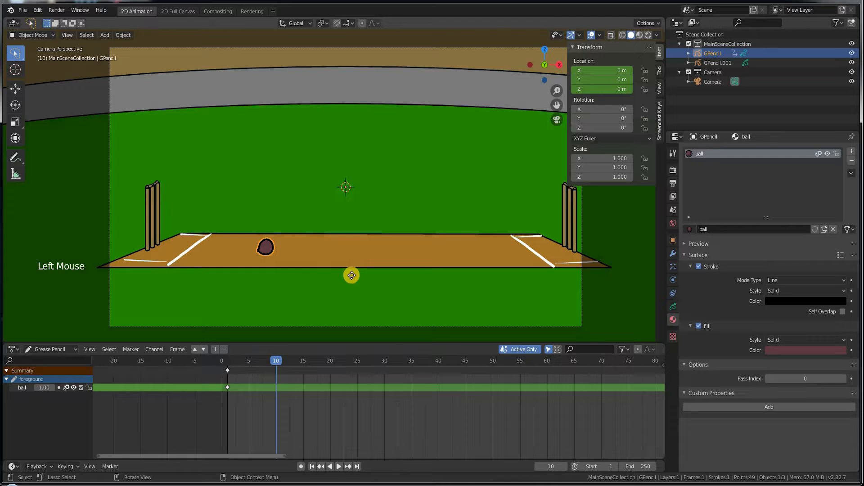
key("g")
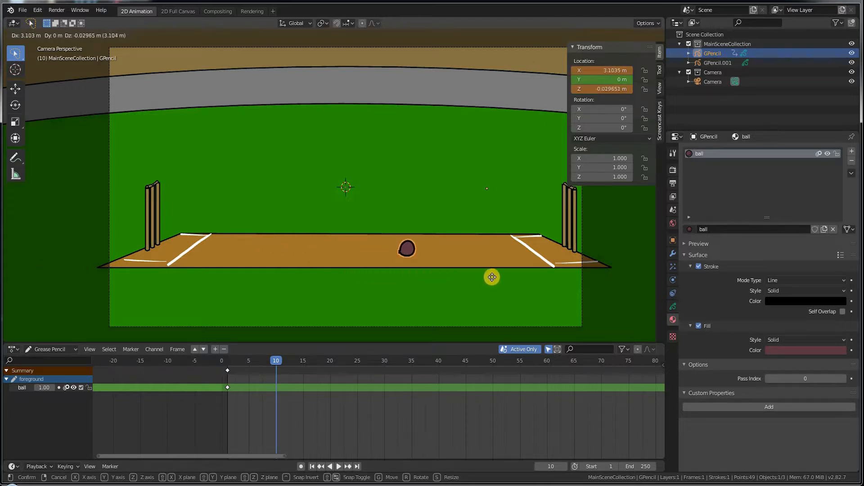
key("x")
left_click(525, 276)
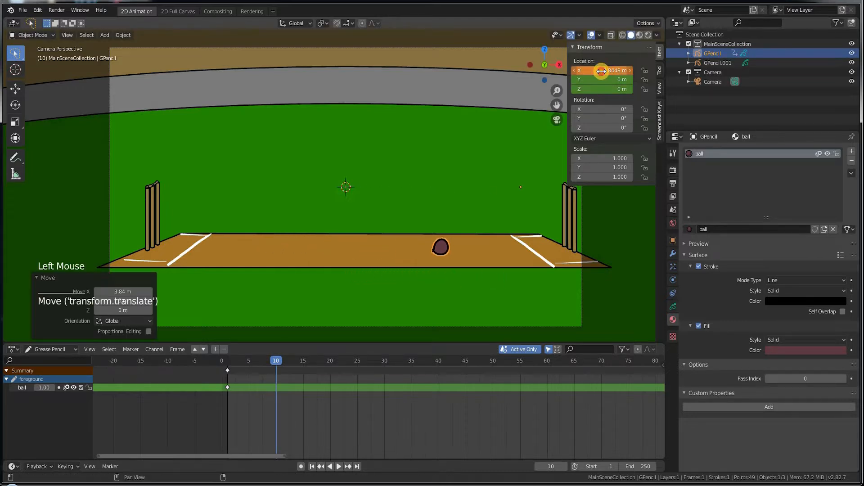
left_click_drag(602, 71, 599, 71)
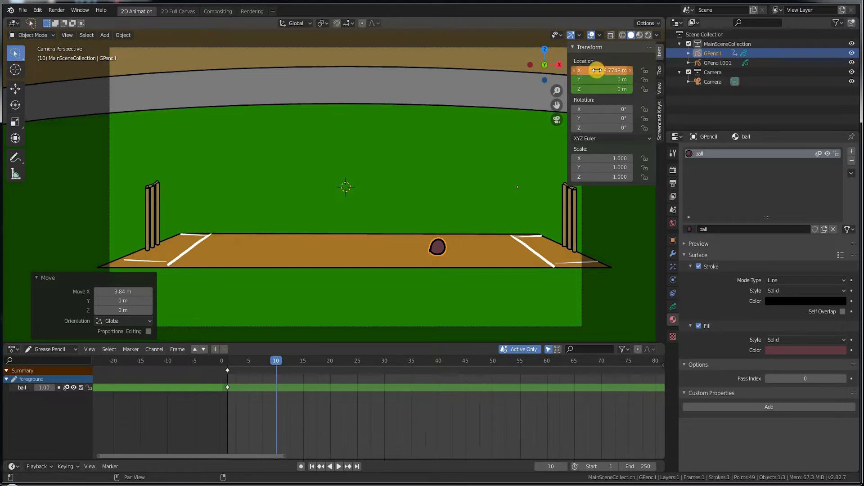
key("i")
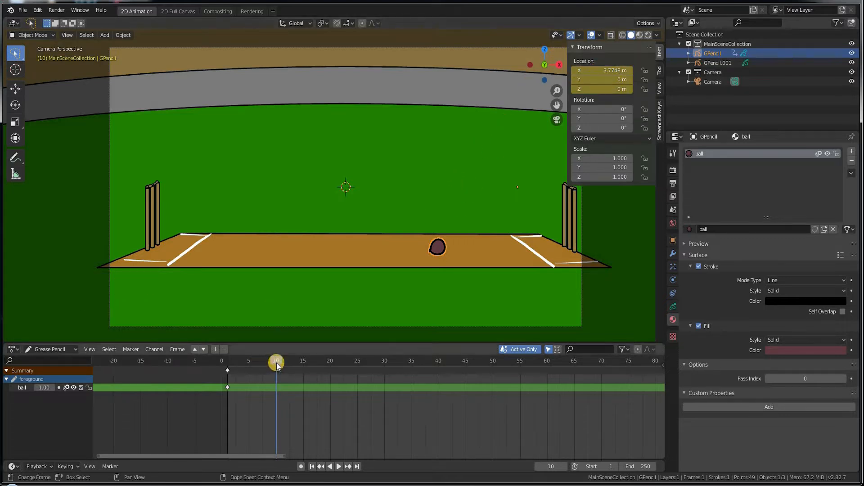
Step: Rewind and play the animation to preview the ball's slide
left_click_drag(275, 361, 232, 361)
key("space")
left_click(226, 361)
key("space")
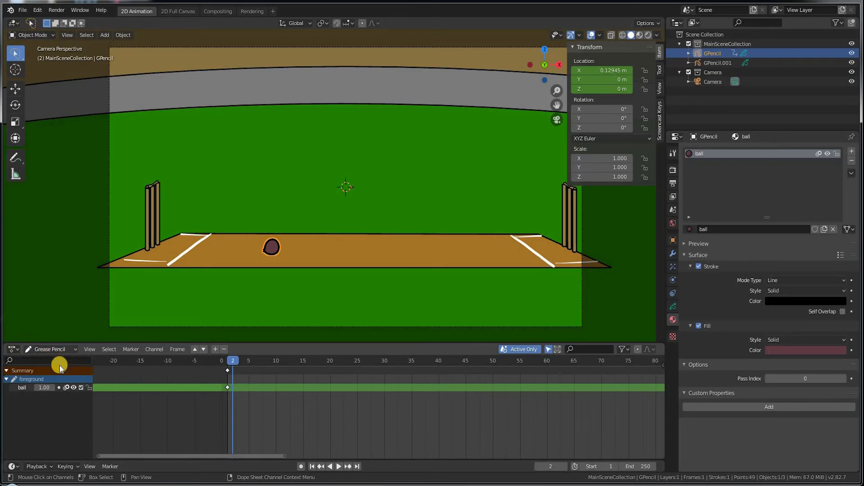
Step: Switch the timeline to the Dope Sheet and expand the ball's individual location channels
left_click_drag(248, 361, 277, 363)
left_click(52, 350)
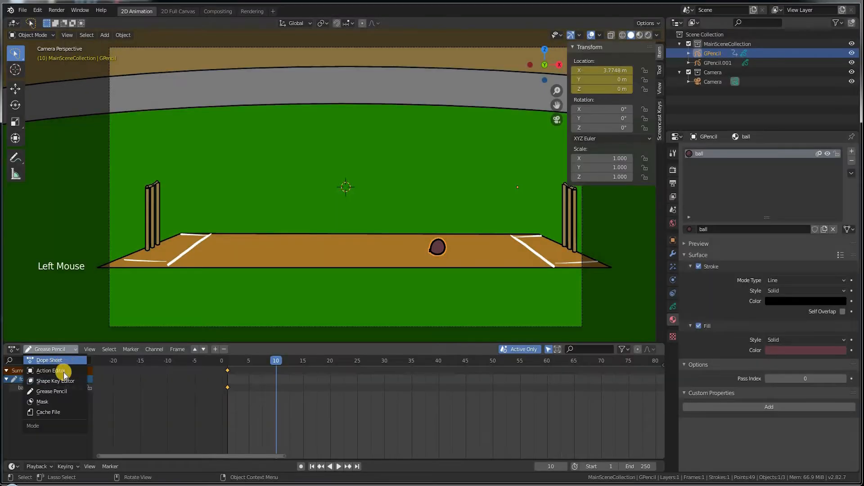
left_click(61, 361)
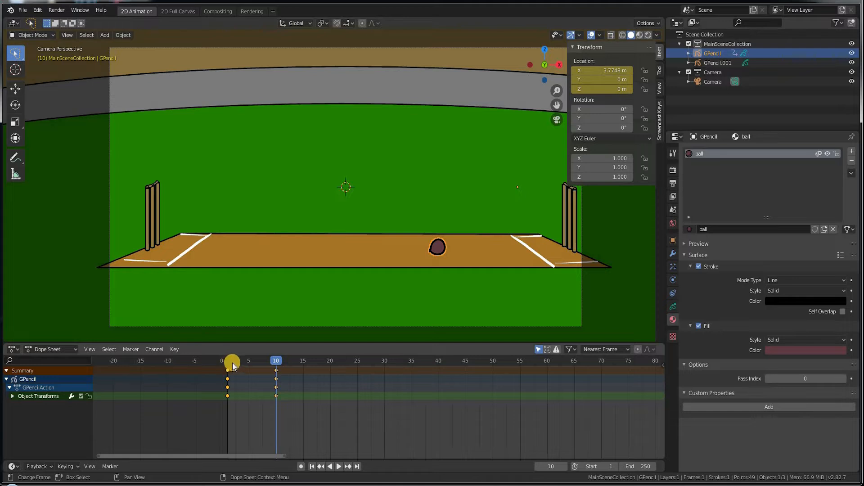
left_click_drag(251, 396, 270, 348)
left_click(13, 396)
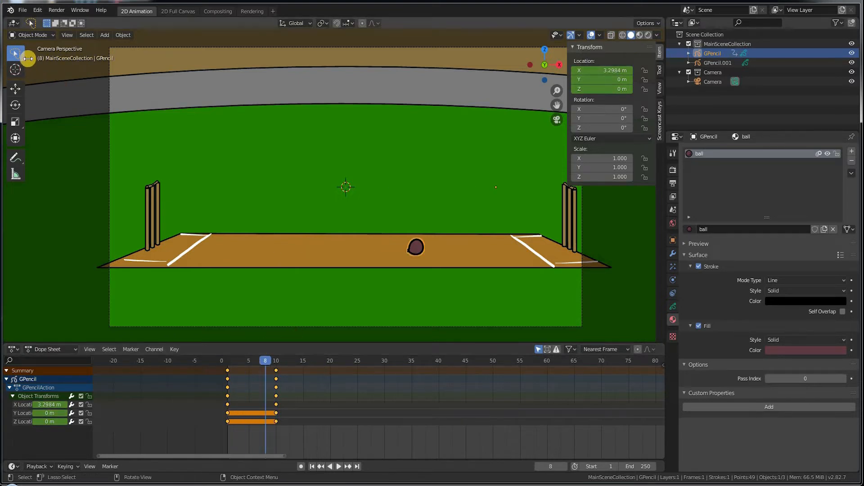
Step: Box-select all of the ball's location keyframes and delete them
left_click_drag(266, 391, 292, 428)
left_click_drag(215, 362, 287, 427)
key("Delete")
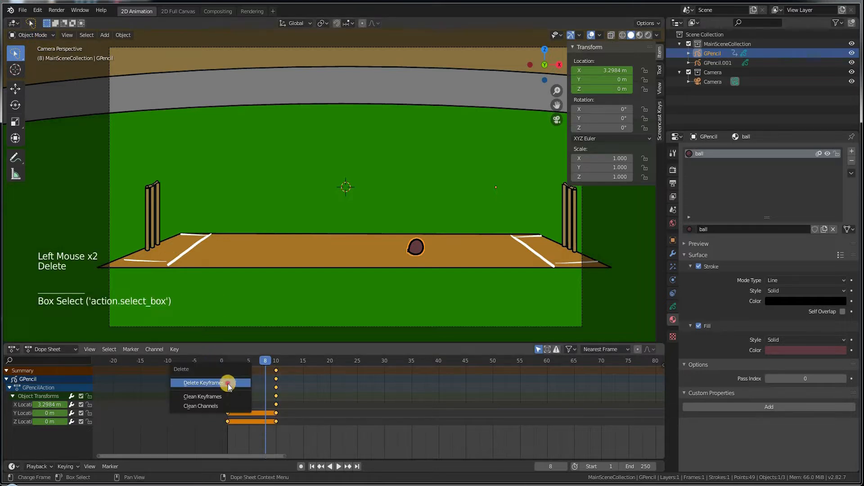
left_click(219, 381)
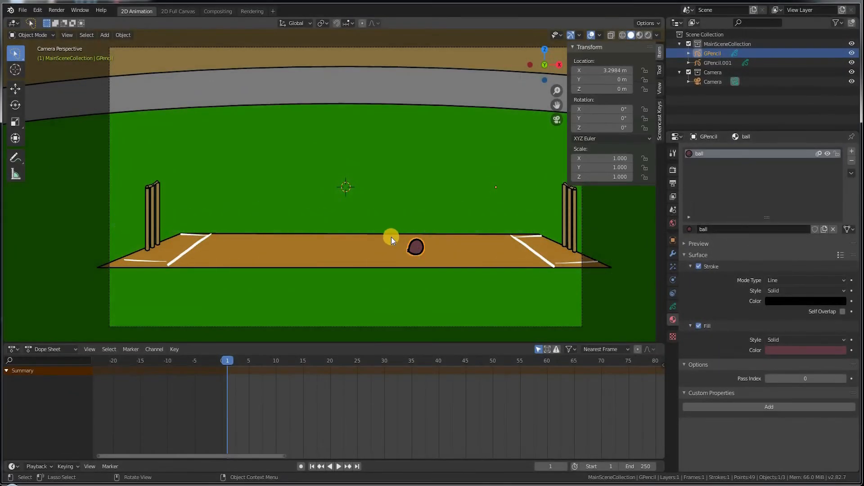
Step: Hide the sidebar and add a sphere Empty scaled down to about 0.272
key("n")
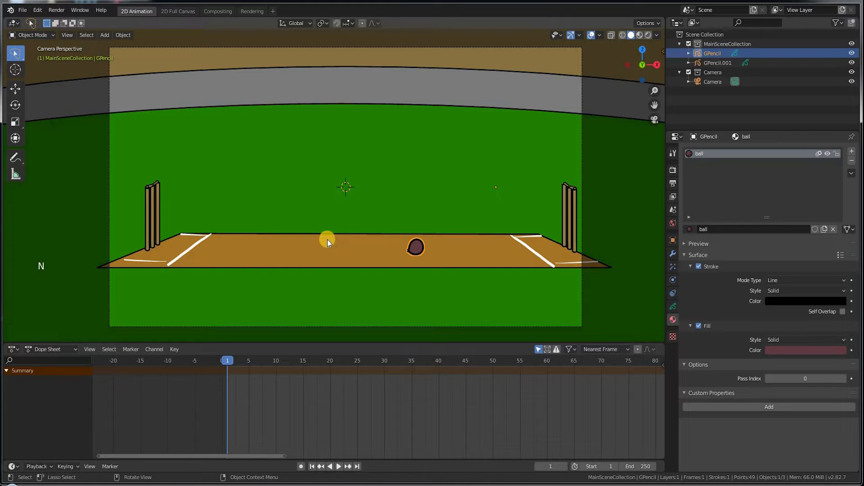
key("shift+a")
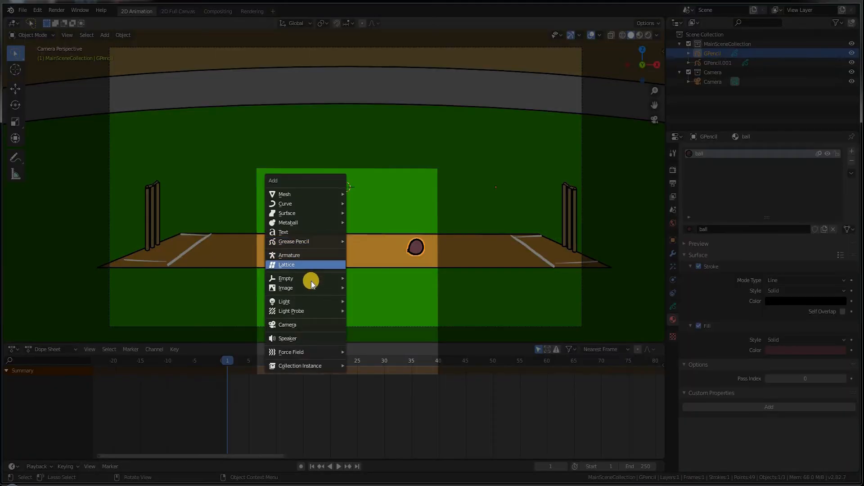
mouse_move(311, 283)
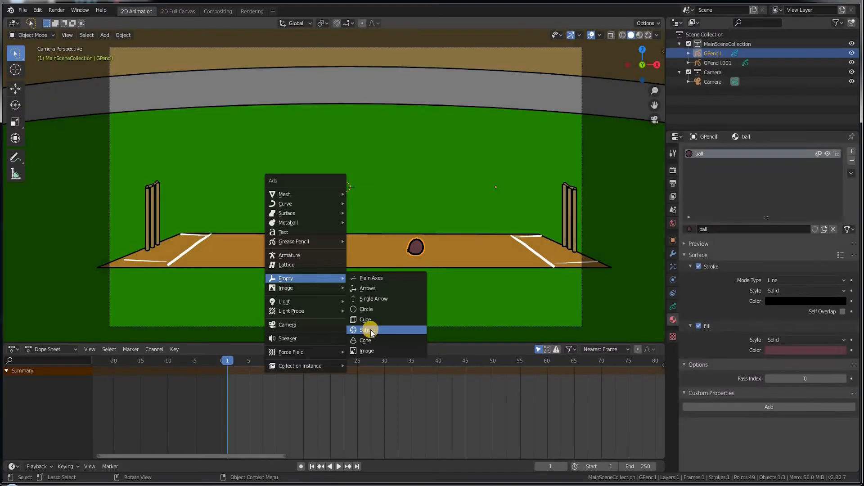
left_click(370, 329)
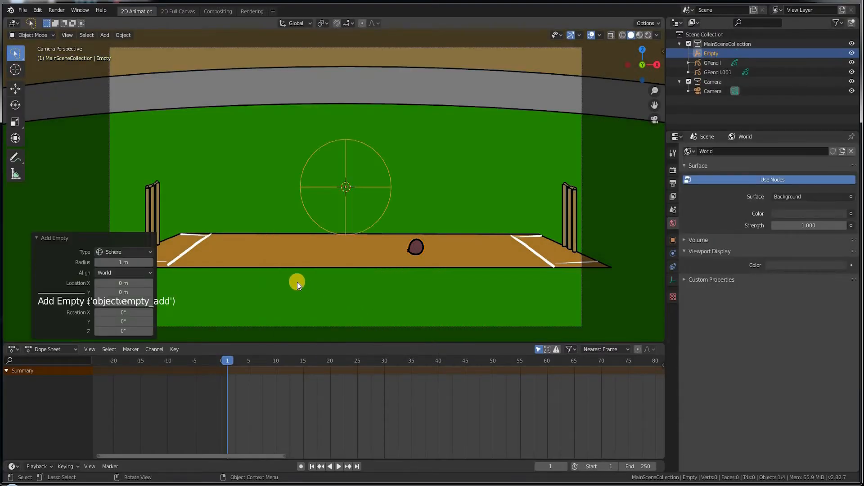
key("s")
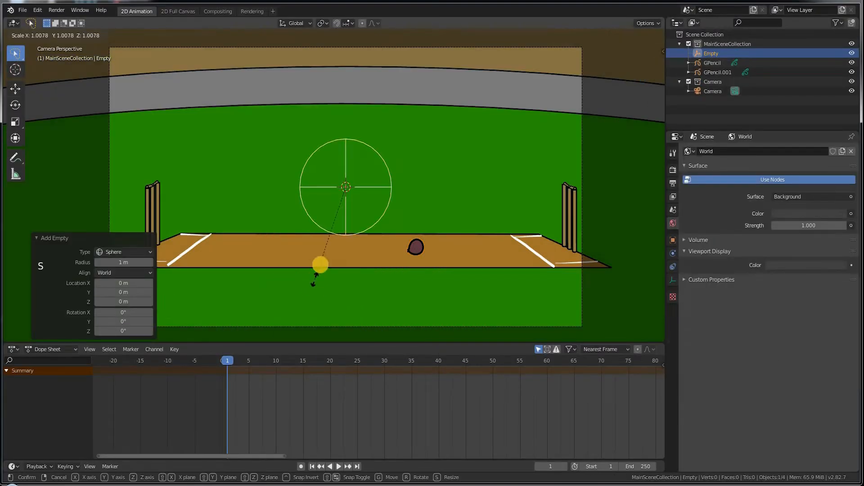
left_click(332, 221)
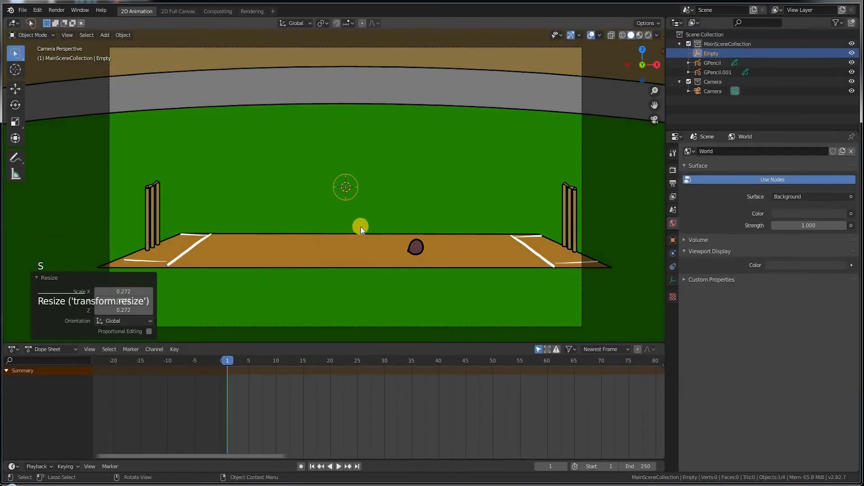
Step: Move the Empty onto the ball, then reselect the ball's grease pencil object
key("g")
left_click(423, 284)
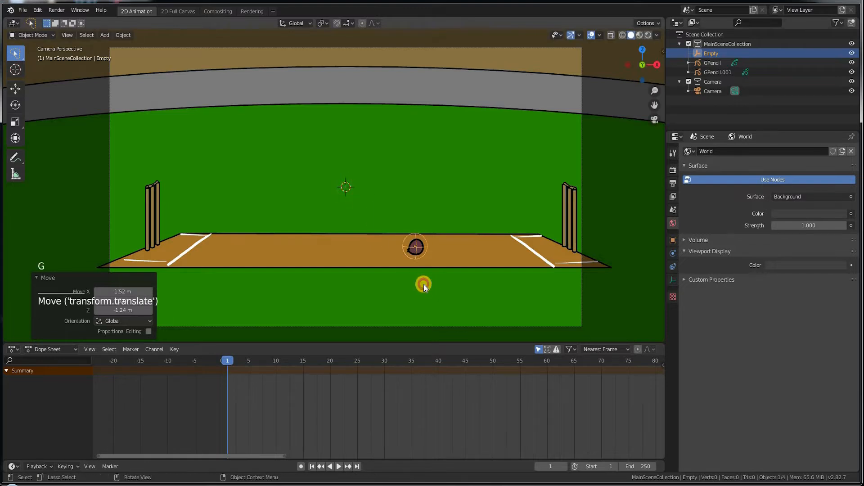
left_click(413, 253)
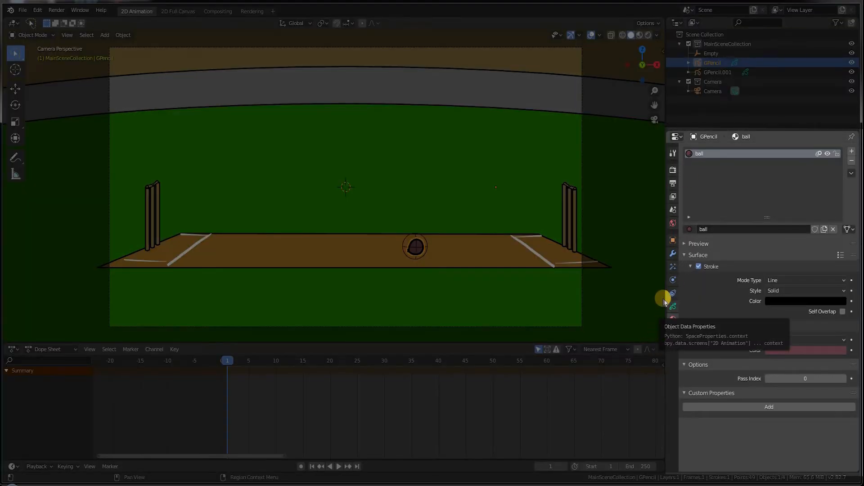
Step: Set the ball layer's parent to the Empty using the Object Data layer properties eyedropper
key("Return")
left_click(673, 307)
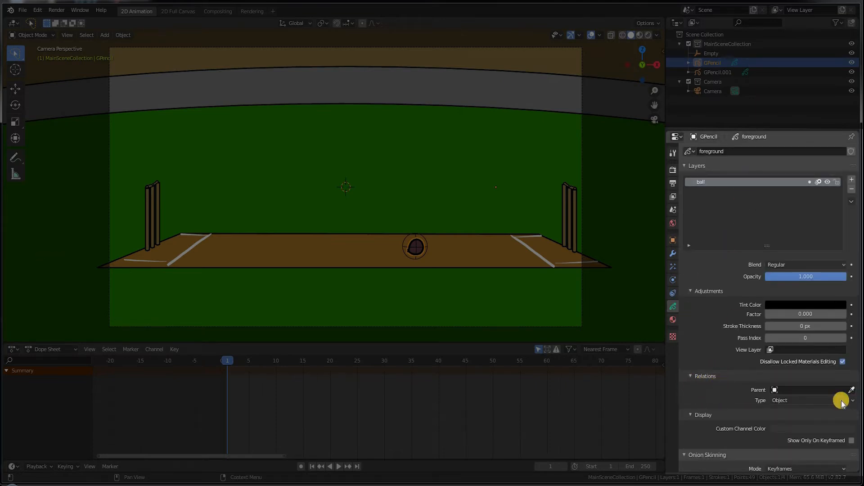
left_click(850, 389)
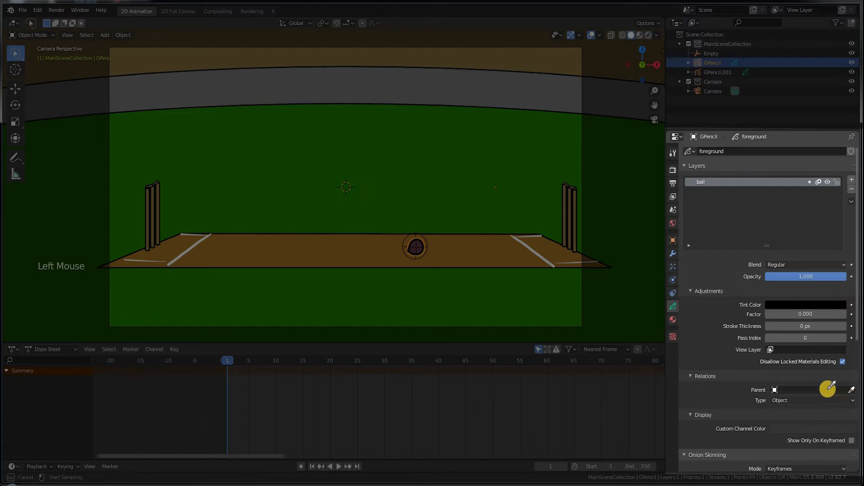
left_click(415, 234)
Step: Move the Empty to confirm the ball follows, return it, and reselect the ball object
left_click(419, 248)
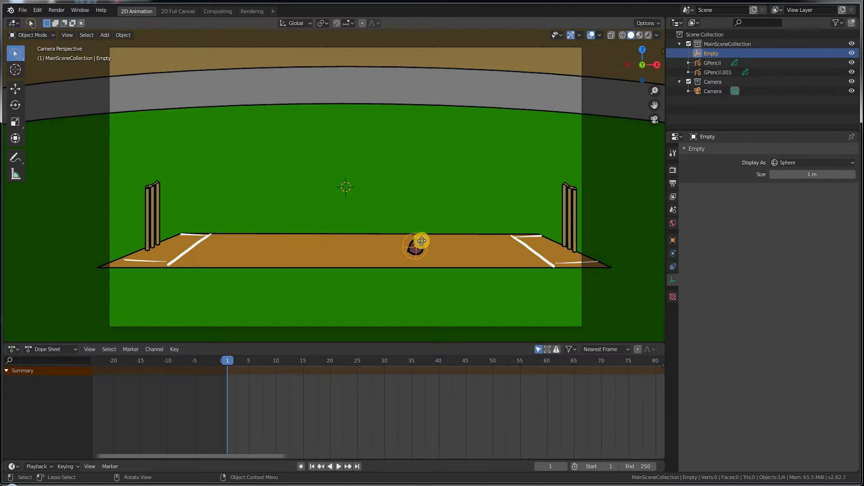
key("g")
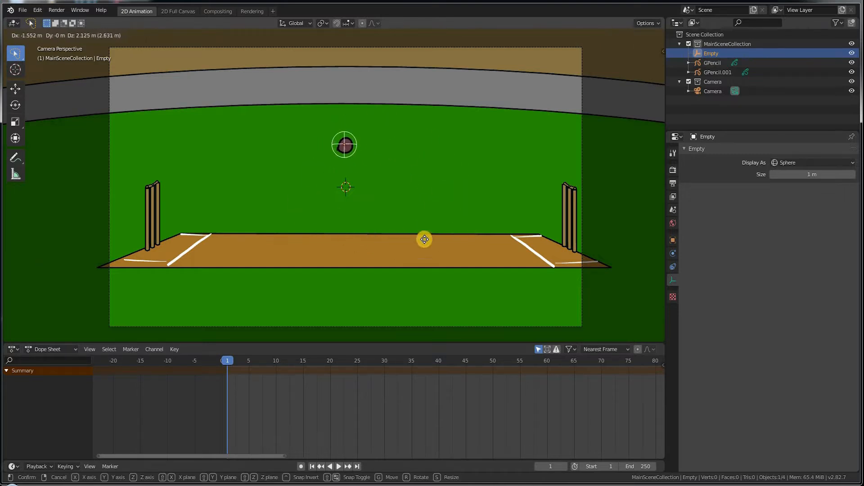
left_click(429, 246)
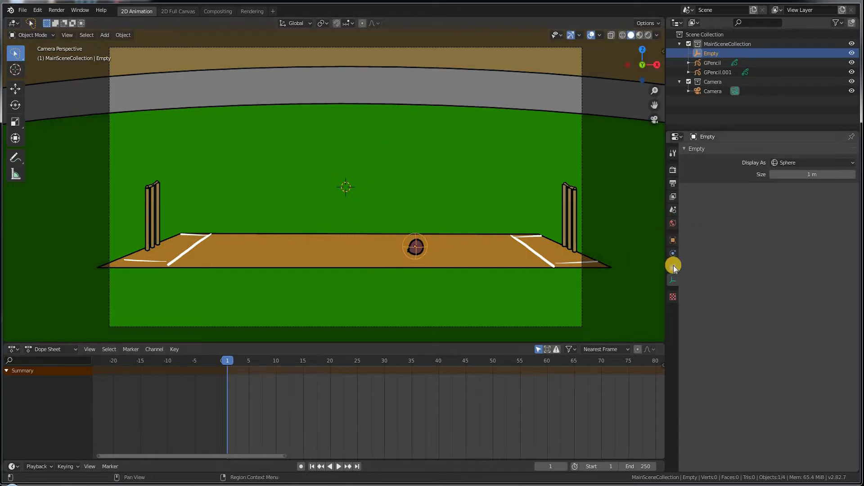
left_click(412, 253)
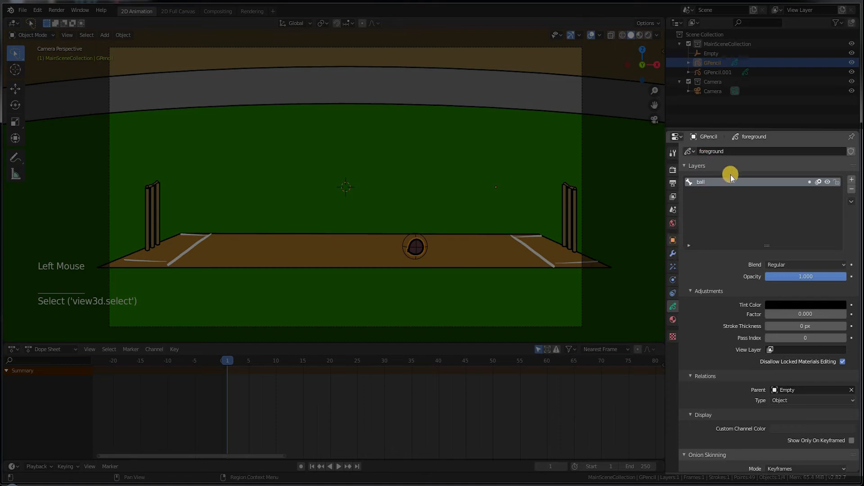
Step: Add a new grease pencil layer named 'bat'
left_click(851, 180)
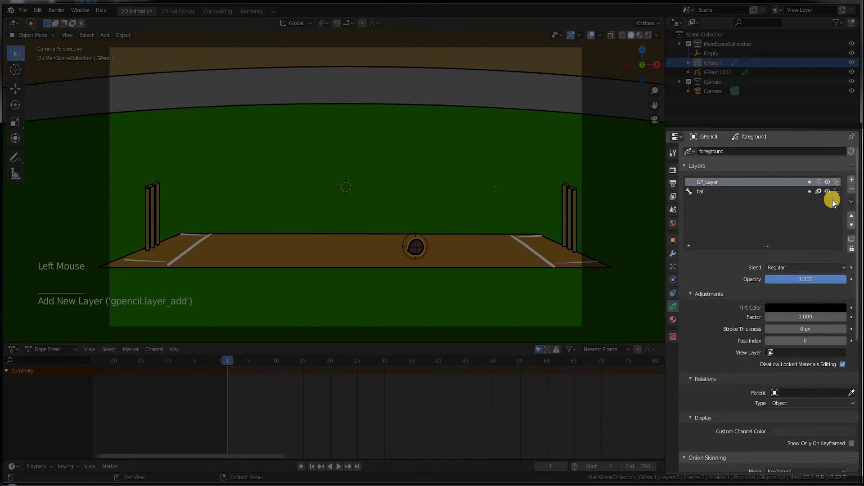
double_click(689, 183)
type("bat")
key("Return")
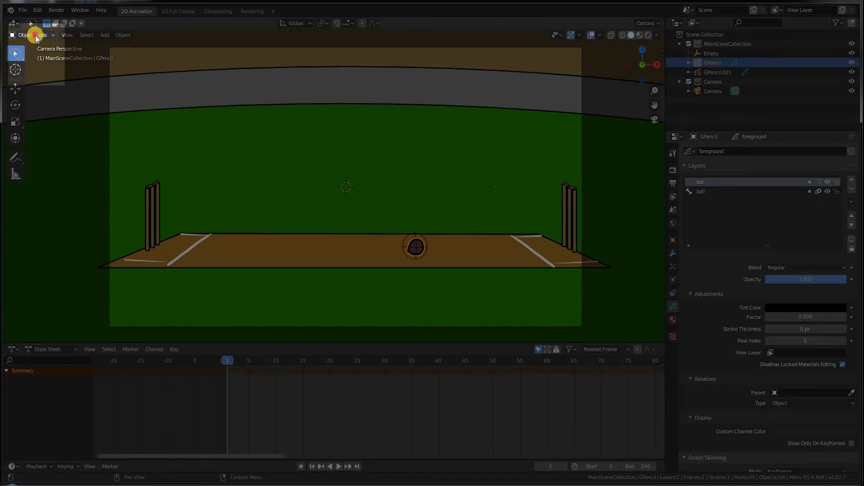
Step: In Draw mode, paint a brown cricket bat shape beside the ball
left_click(36, 39)
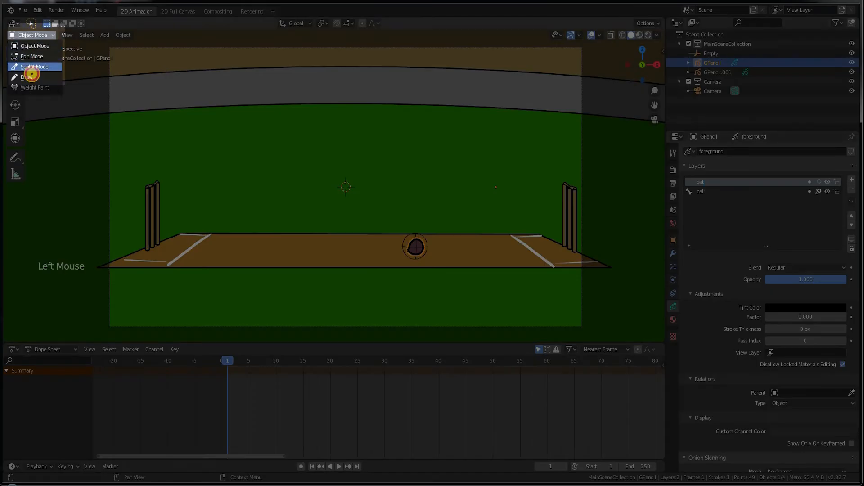
left_click(29, 73)
key("ctrl+z")
mouse_move(235, 144)
left_mouse_down()
mouse_move(251, 165)
mouse_move(249, 203)
mouse_move(297, 268)
left_mouse_up()
left_click_drag(313, 257, 232, 130)
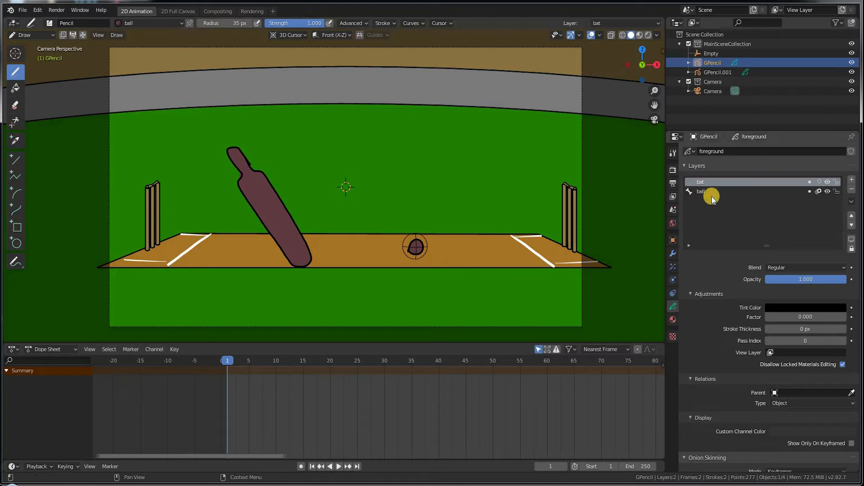
Step: Switch between the ball and bat layers to check parenting, ending on the ball layer
left_click(705, 192)
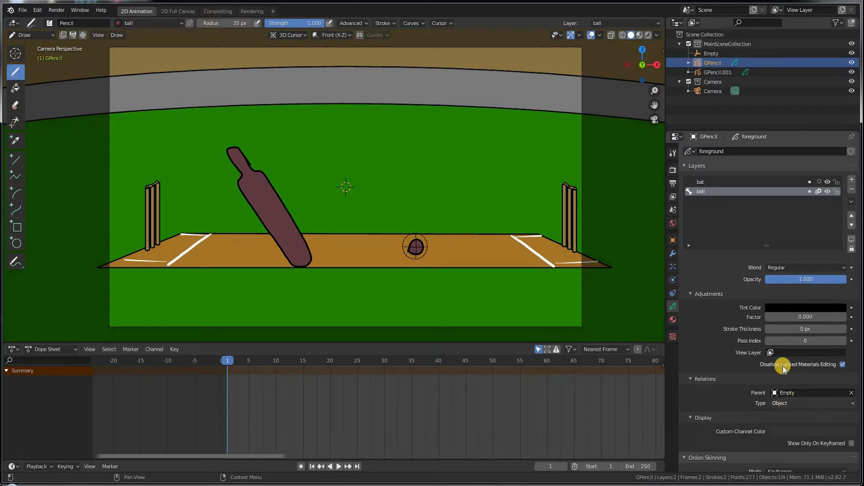
left_click(699, 183)
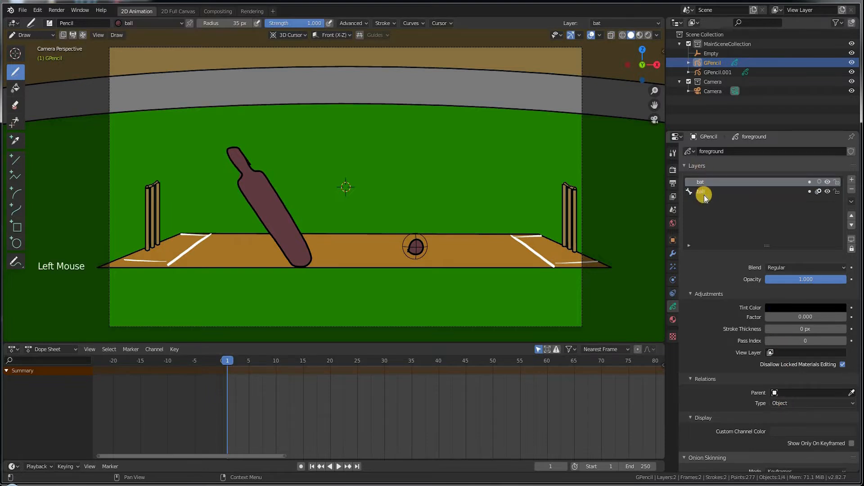
left_click(699, 191)
Step: Return to Object Mode, select the Empty, and keyframe its location at frame 1
left_click(30, 35)
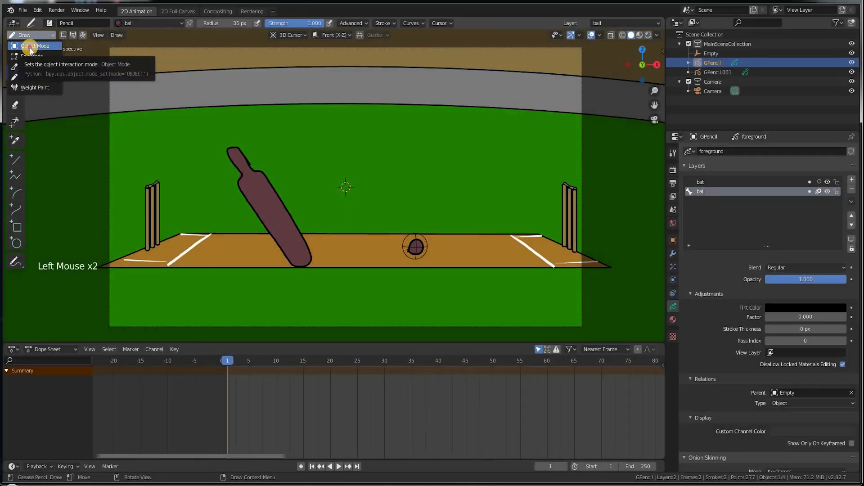
left_click(33, 46)
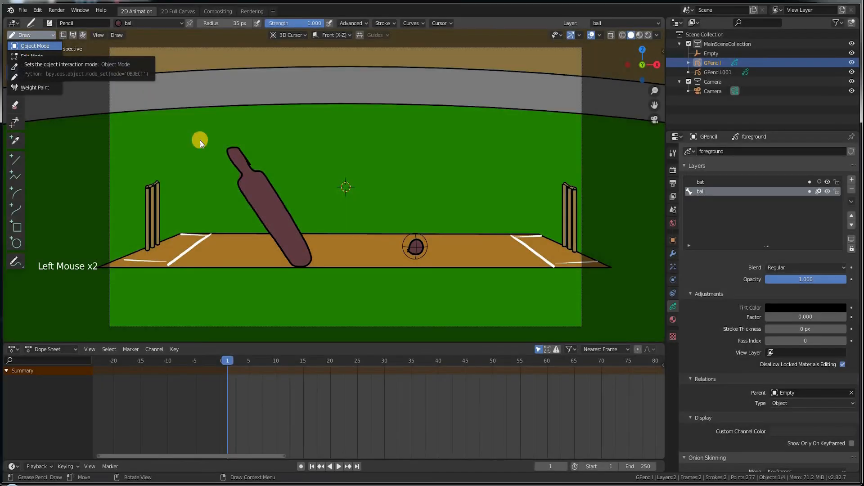
left_click(324, 243)
left_click(324, 237)
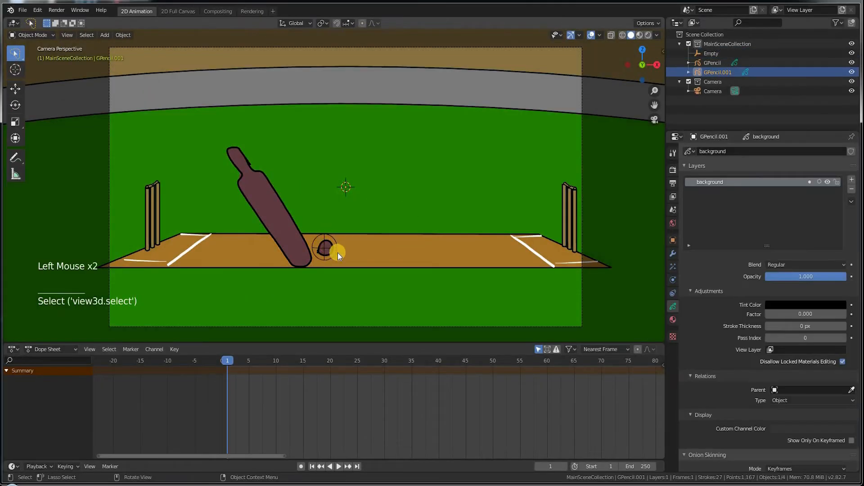
left_click(337, 253)
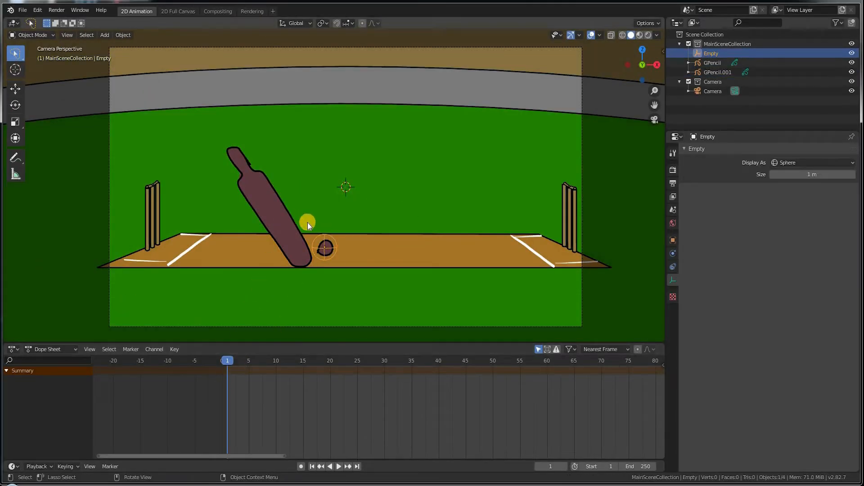
key("i")
left_click(287, 258)
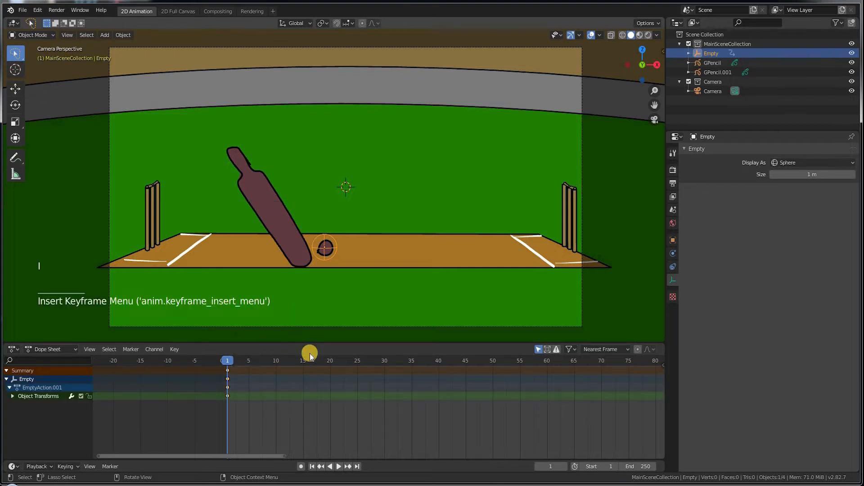
Step: At frame 15, move the Empty to the far end, keyframe its location, and scrub
left_click(303, 357)
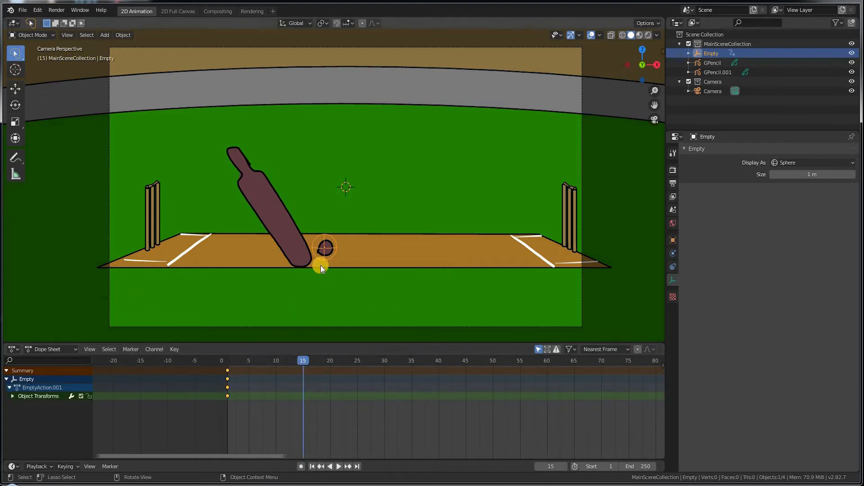
key("g")
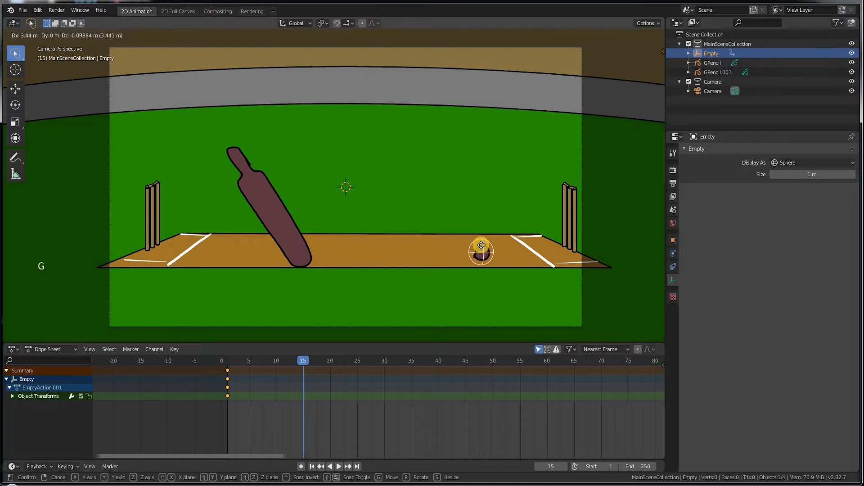
left_click(484, 247)
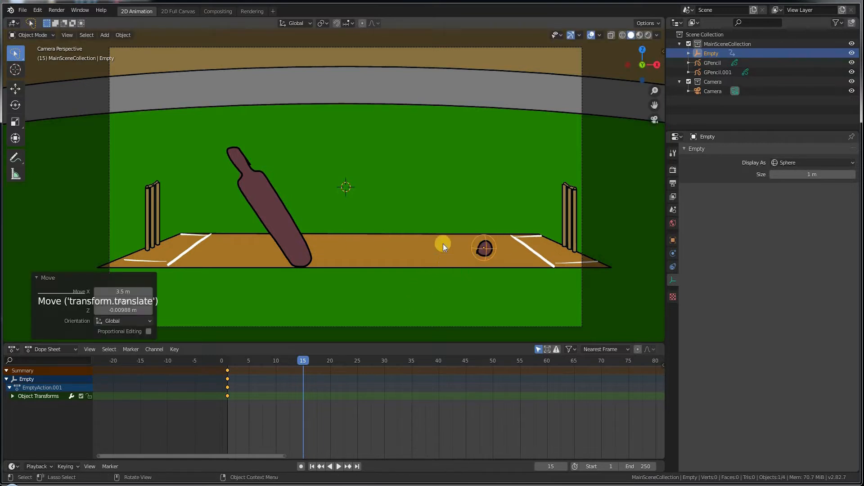
key("i")
left_click(429, 230)
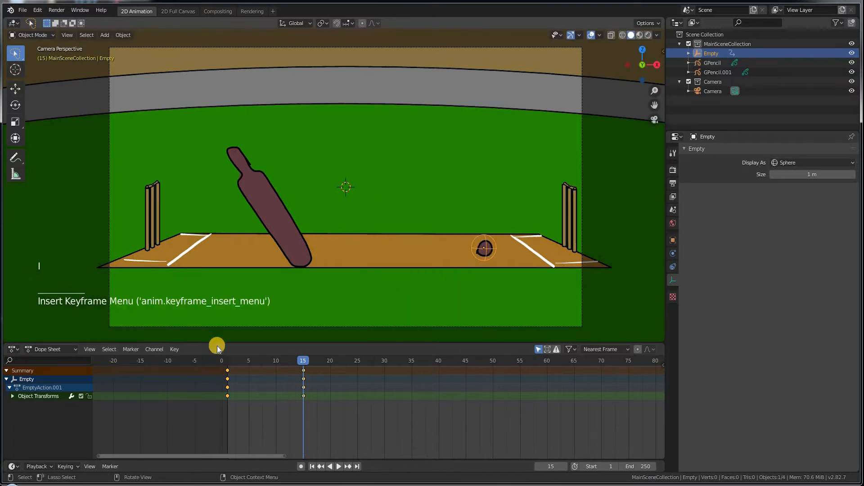
left_click_drag(229, 359, 261, 344)
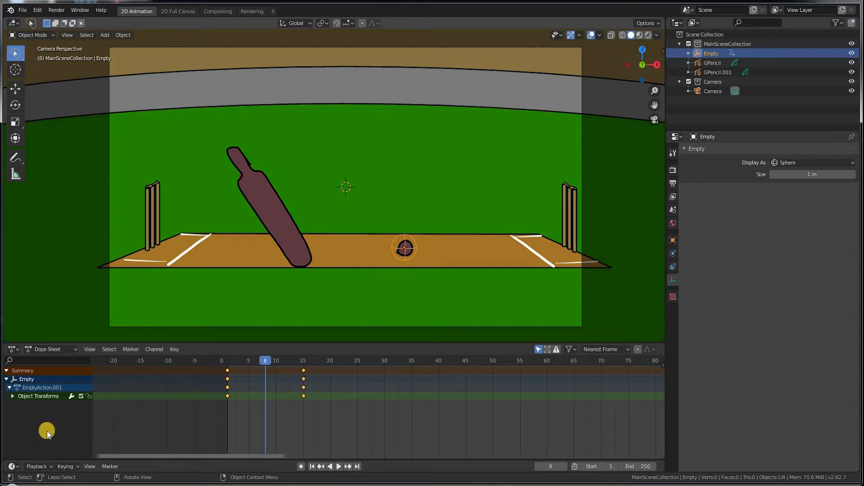
Step: Return to the start frame and show the Empty's X Location curve in the Graph Editor
key("shift+Left")
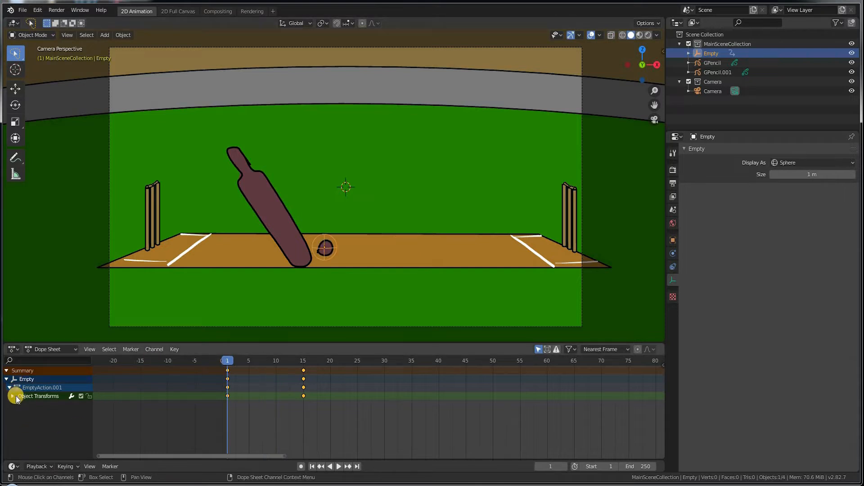
left_click(14, 397)
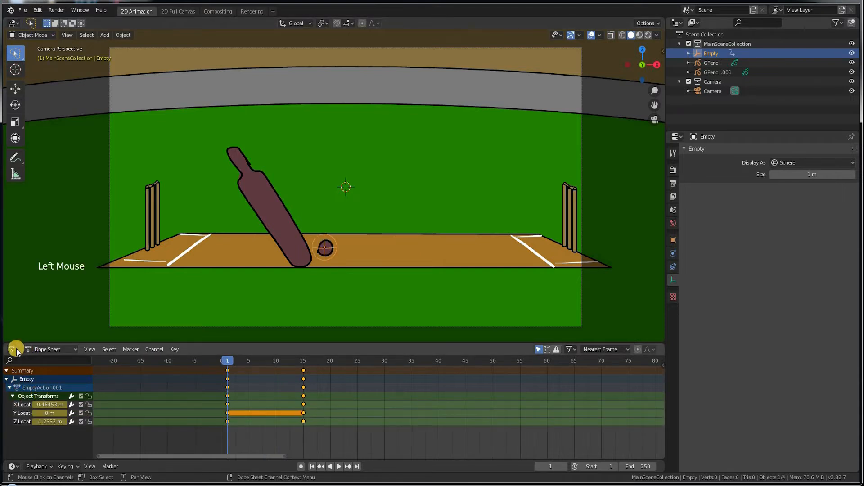
left_click(16, 348)
left_click(121, 401)
left_click(26, 399)
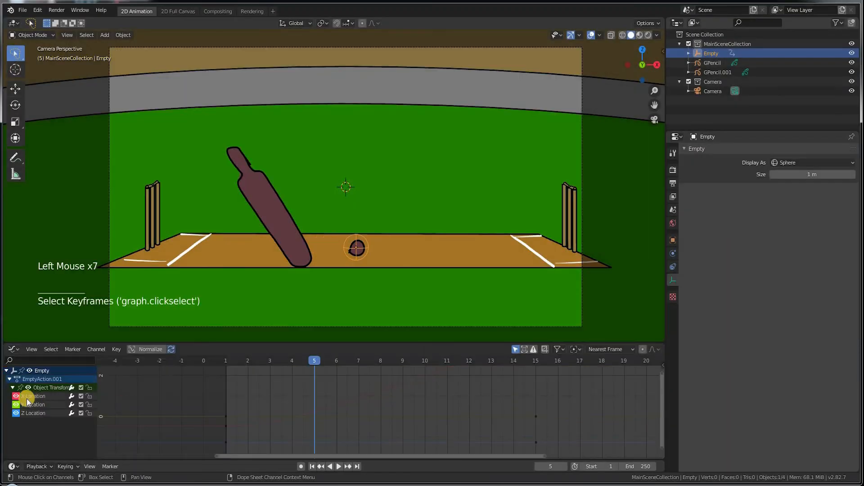
left_click(39, 396)
Step: Enlarge the graph area, select the Z Location curve, and move to frame 8
left_click_drag(370, 342, 372, 263)
left_click(54, 295)
left_click(359, 243)
key("space")
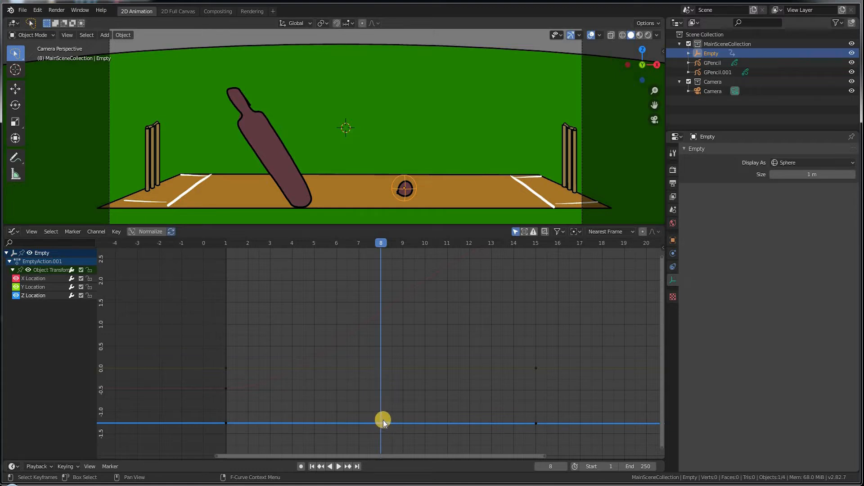
Step: Insert a Z Location key at frame 8 and raise it to a peak near 2.0
key("i")
left_click(372, 433)
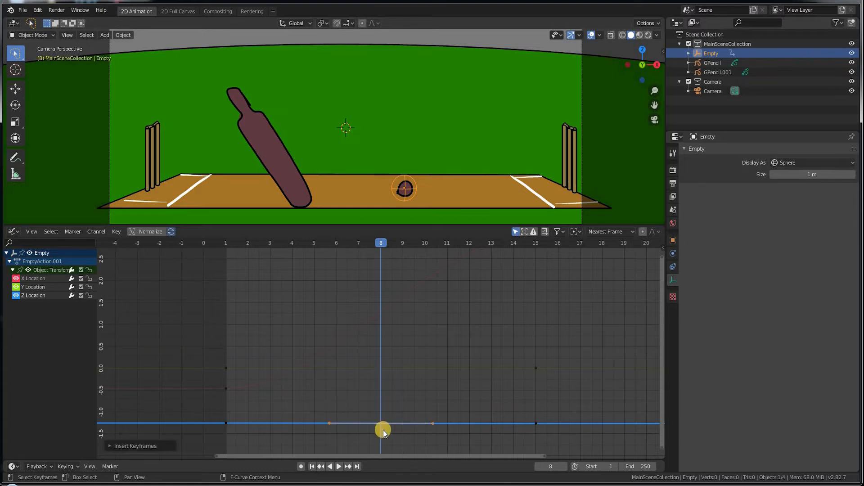
left_click_drag(390, 445, 374, 408)
key("g")
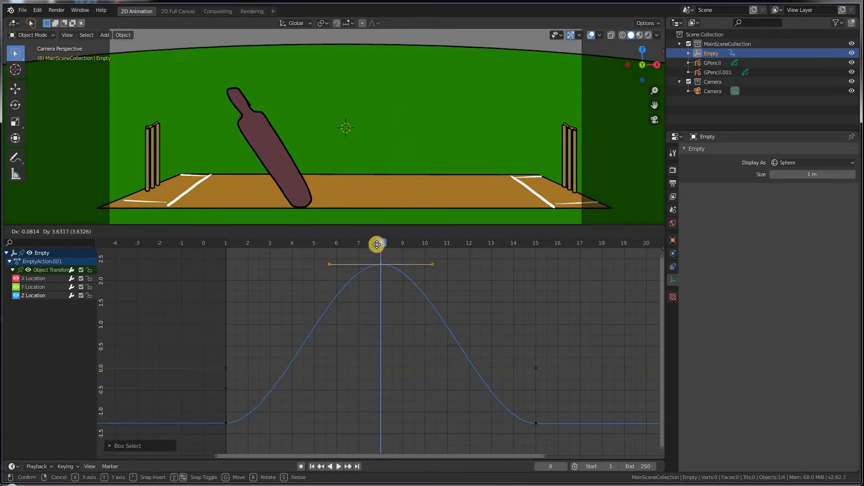
left_click(379, 286)
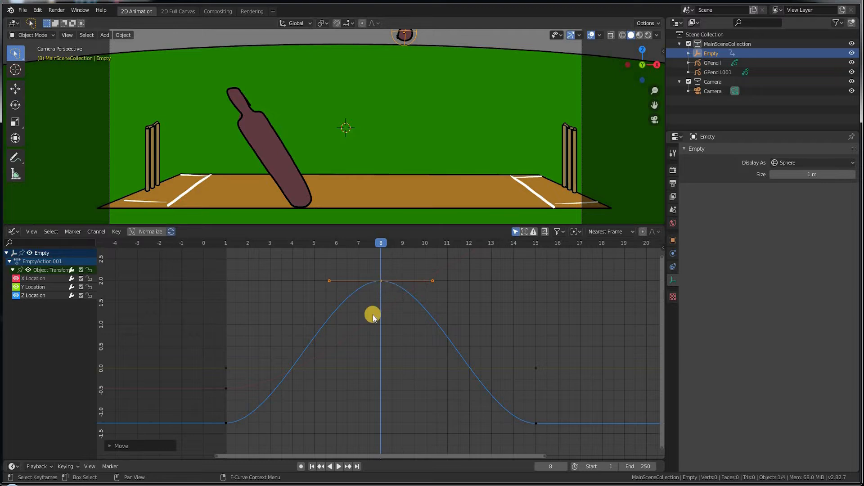
Step: Give the frame-1 keyframes sharp Vector handles for the take-off
left_click_drag(204, 348, 264, 424)
right_click(229, 381)
mouse_move(226, 395)
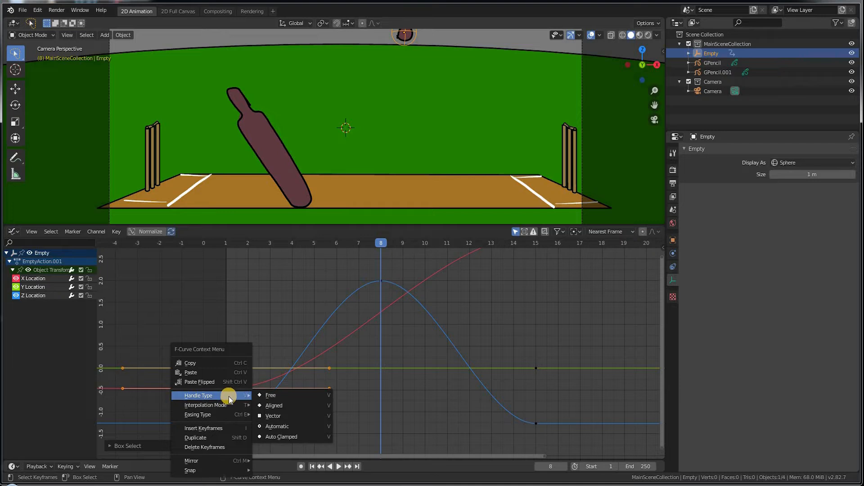
left_click(269, 417)
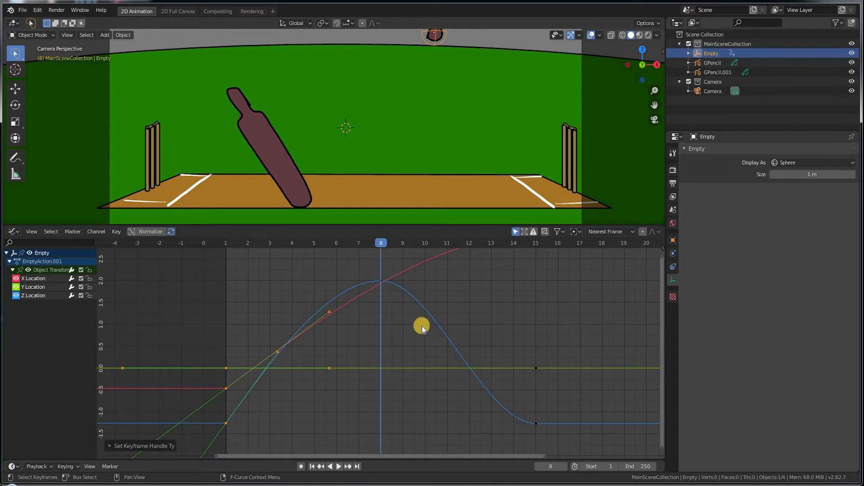
Step: Drag the frame-15 Z key's handle to steepen the landing, then check the curve
left_click_drag(514, 399, 542, 427)
left_click_drag(489, 418, 404, 363)
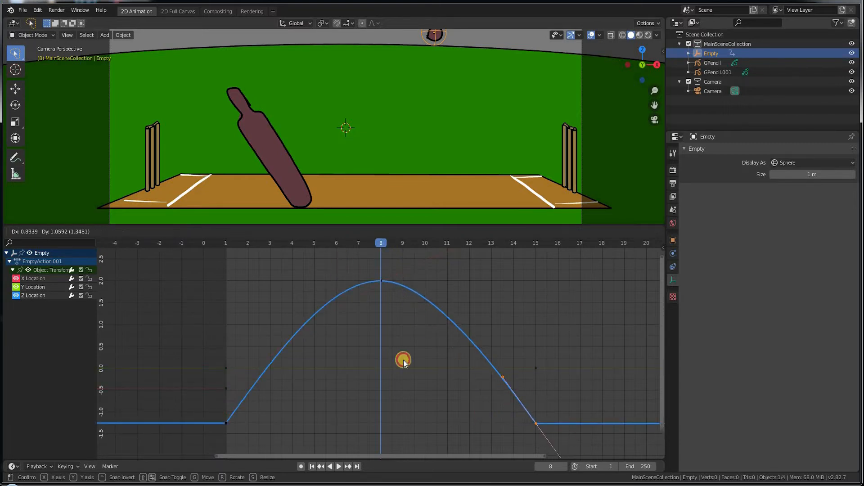
left_click_drag(223, 241, 380, 307)
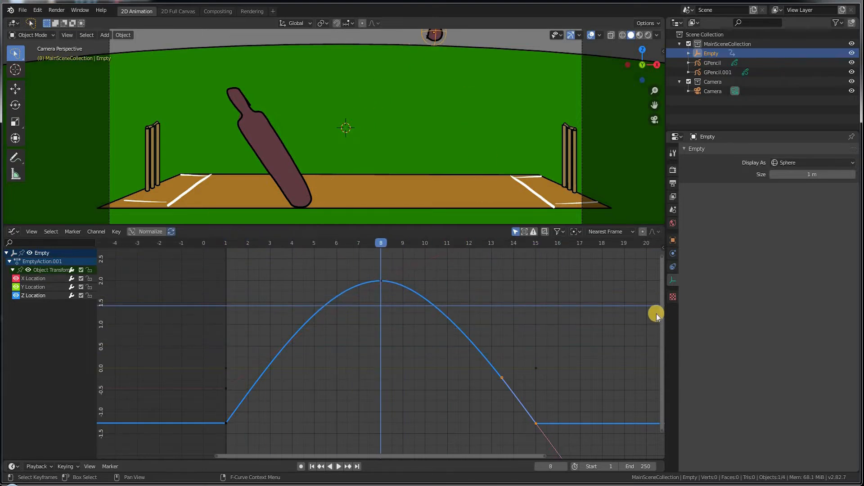
scroll(662, 278, "up", 3, "shift")
scroll(585, 261, "down", 1, "shift")
left_click_drag(546, 254, 443, 315)
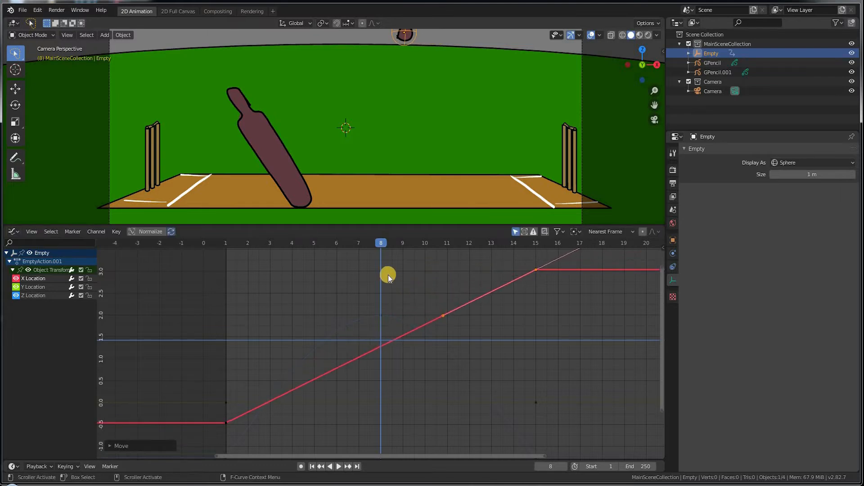
left_click_drag(355, 244, 204, 267)
key("space")
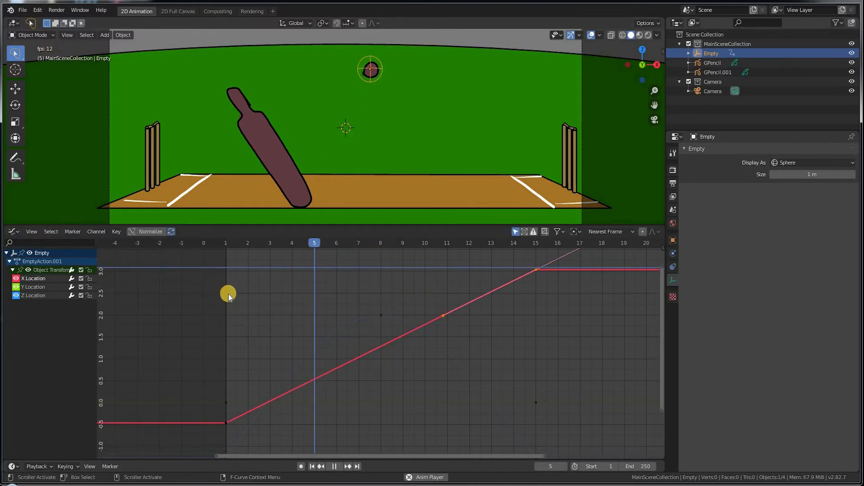
left_click(236, 259)
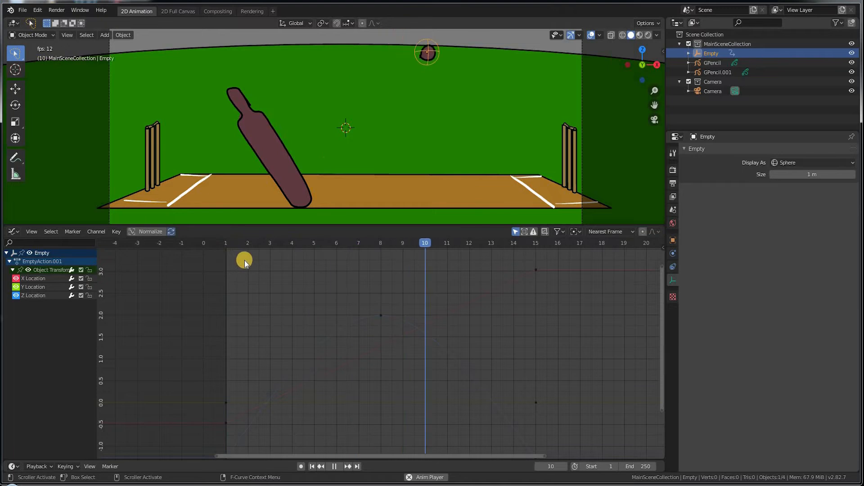
key("Escape")
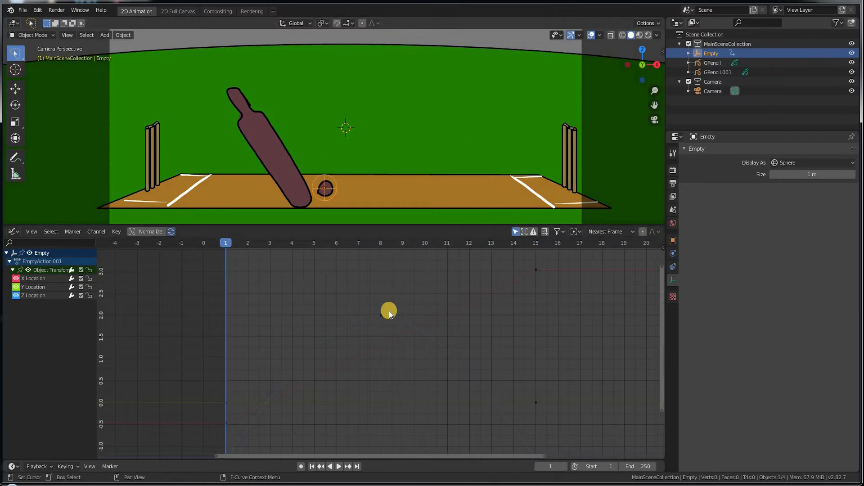
left_click_drag(390, 331, 398, 331)
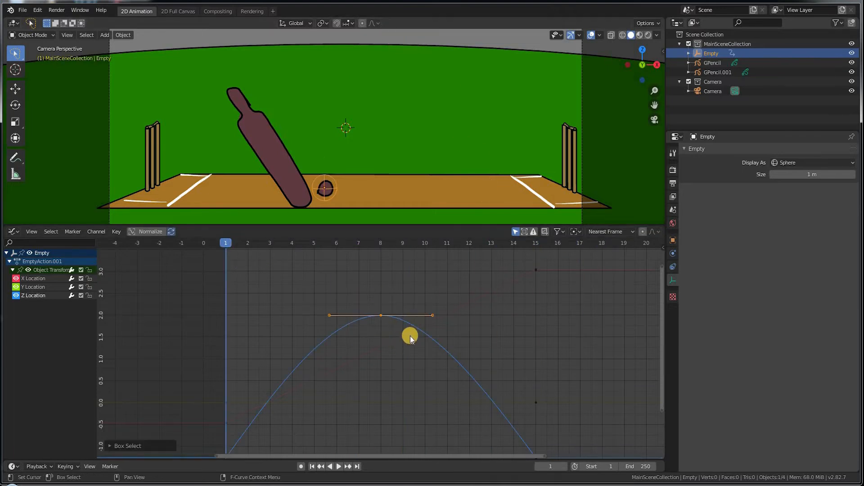
scroll(505, 310, "down", 2)
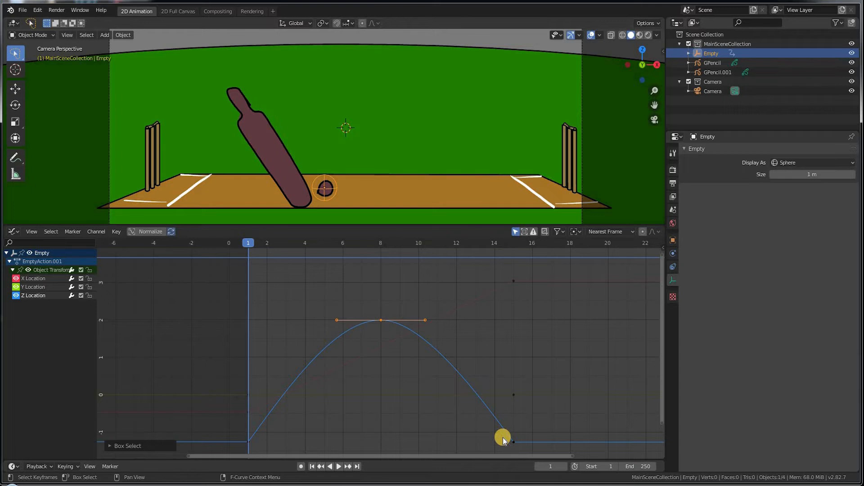
left_click_drag(487, 430, 530, 450, "shift")
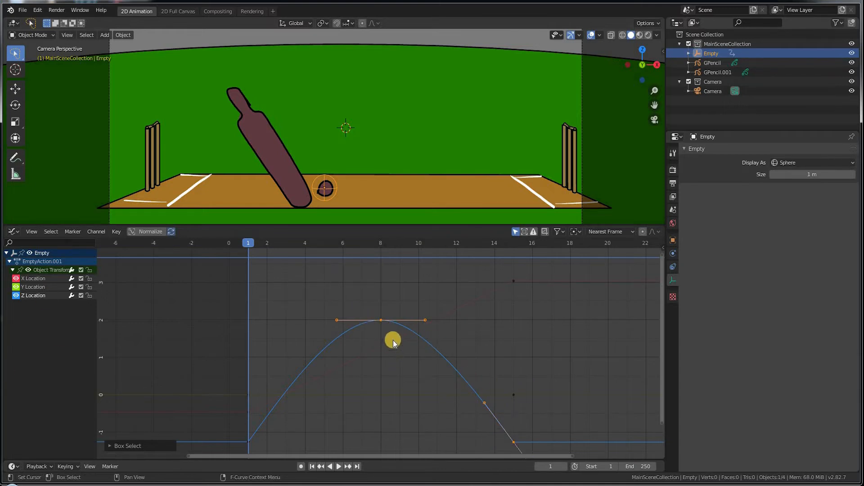
Step: Set the ball's selected Z keyframes to Bounce interpolation so it settles after the peak
right_click(385, 318)
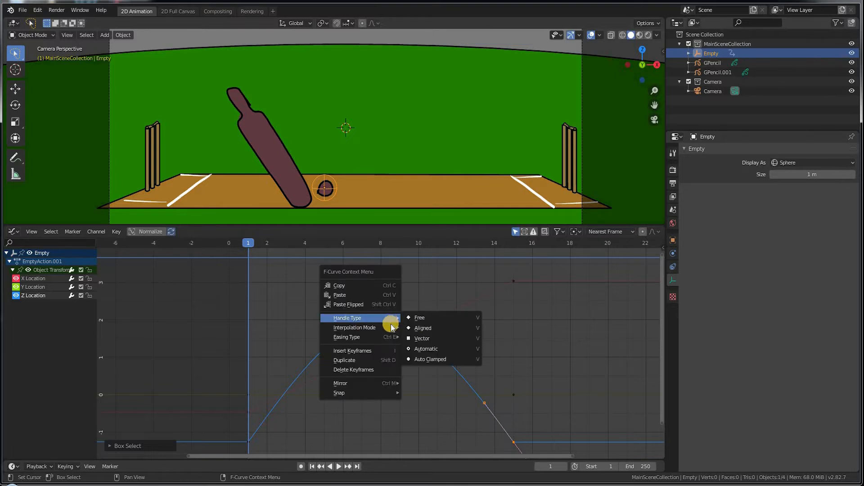
mouse_move(383, 328)
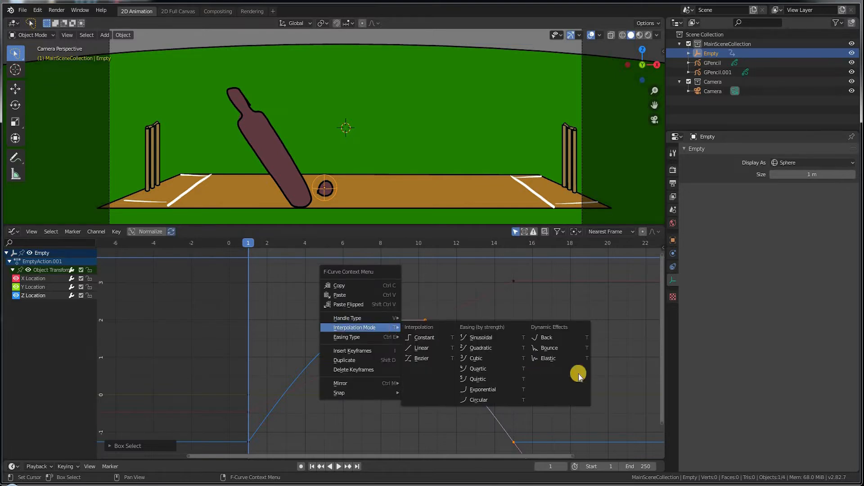
left_click(549, 349)
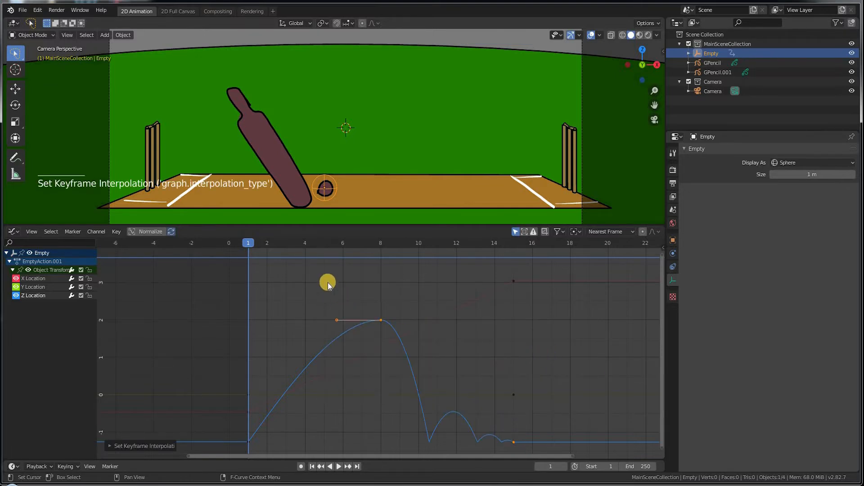
Step: Preview the bounce, then shift the peak keyframe earlier to around frame 5
left_click(253, 243)
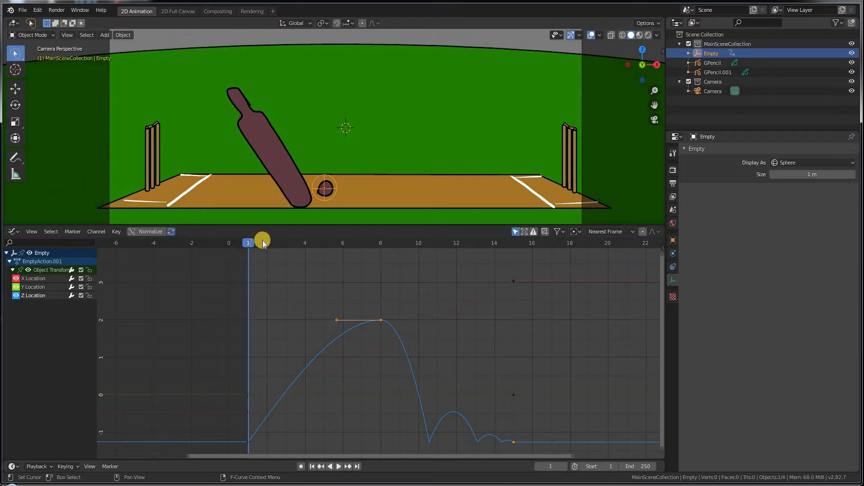
key("space")
key("space")
left_click(249, 245)
left_click_drag(249, 244, 518, 315)
left_click_drag(376, 316, 324, 319)
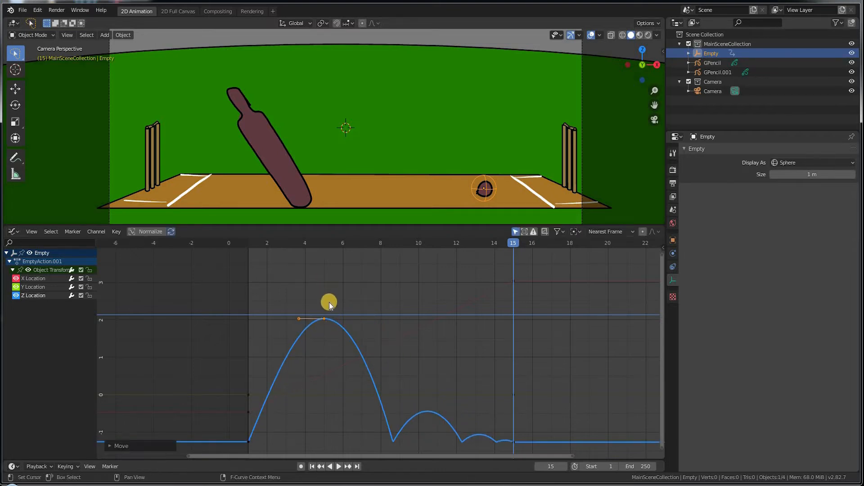
Step: Ease the X Location keyframe's handle at frame 15
left_click(510, 282)
key("g")
left_click(420, 282)
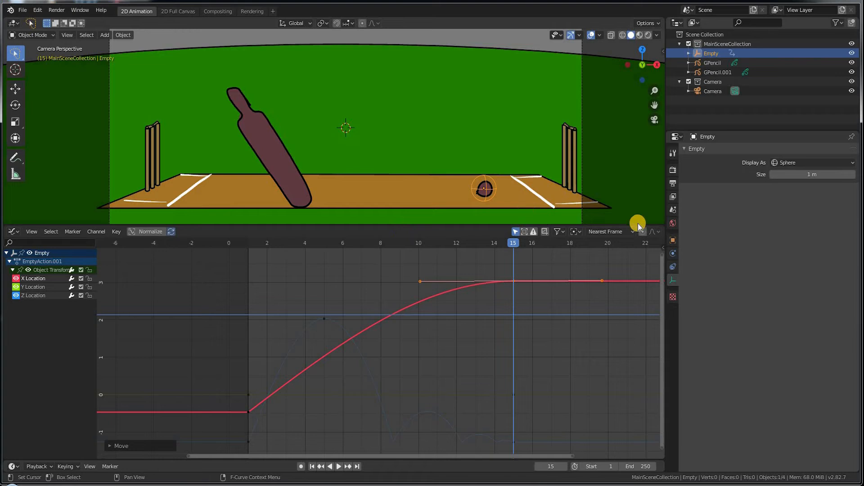
Step: Play the ball animation from frame 1, stop at frame 16, and select the bat drawing
left_click(238, 243)
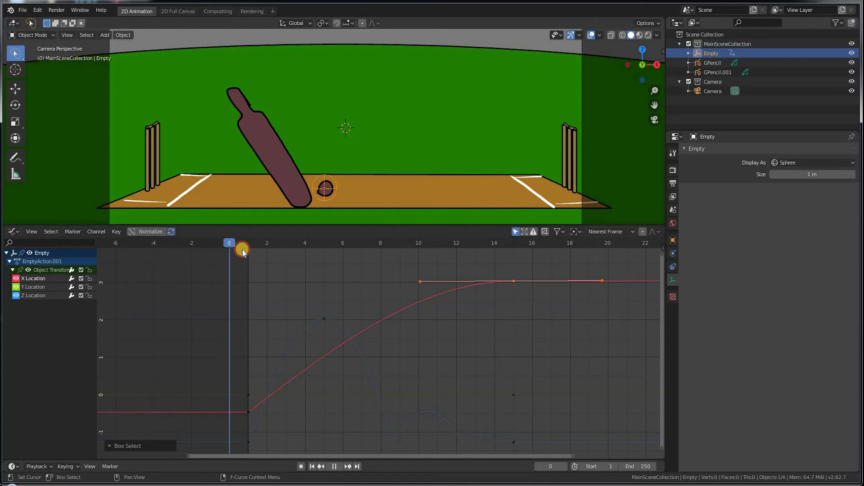
left_click_drag(250, 243, 257, 243)
key("space")
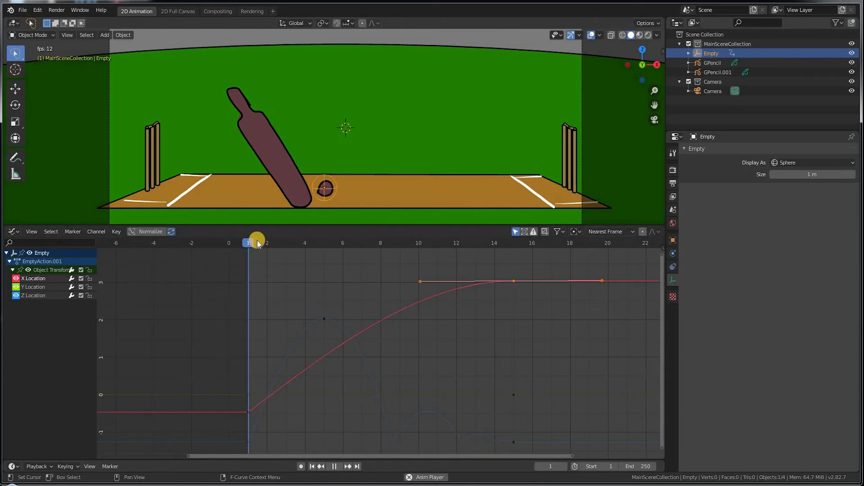
key("space")
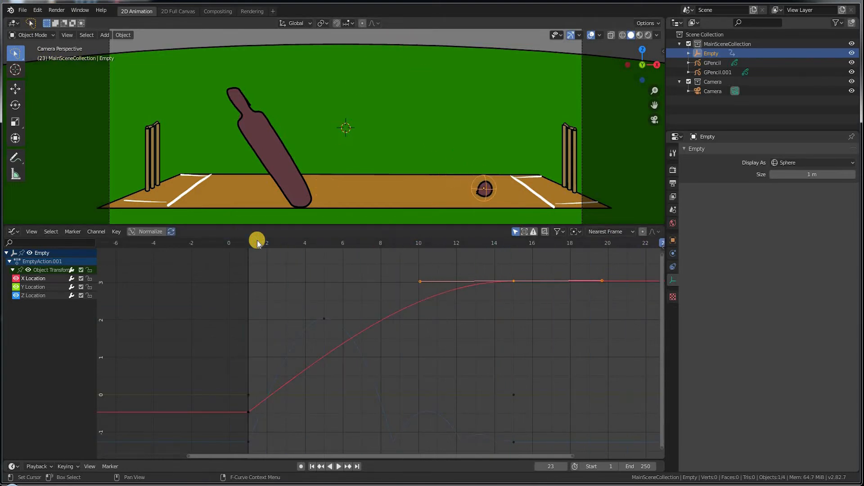
key("Left")
key("Left")
key("Left")
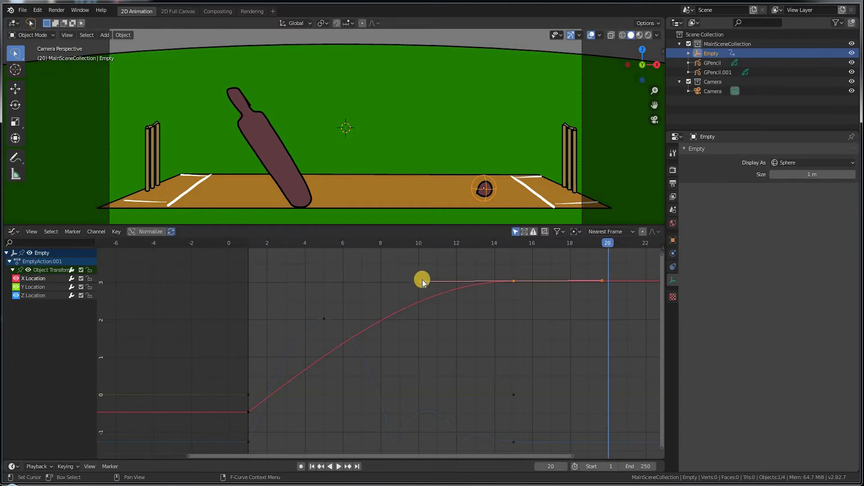
left_click_drag(307, 241, 513, 251)
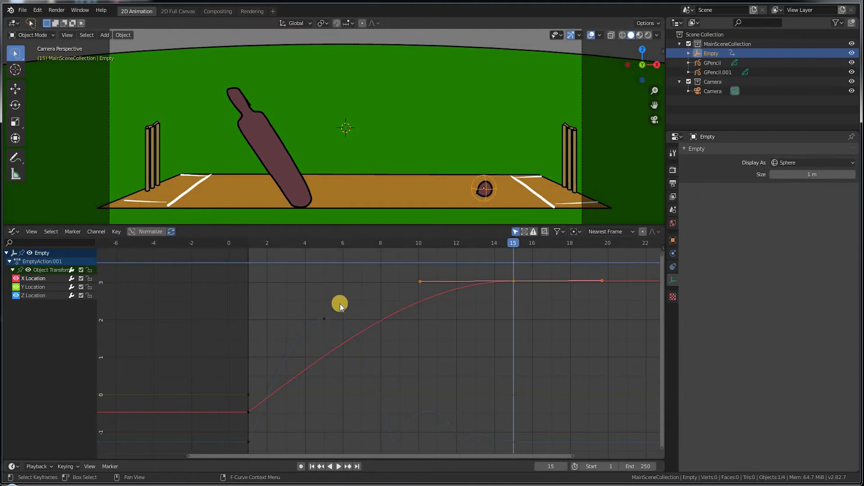
left_click_drag(338, 244, 533, 286)
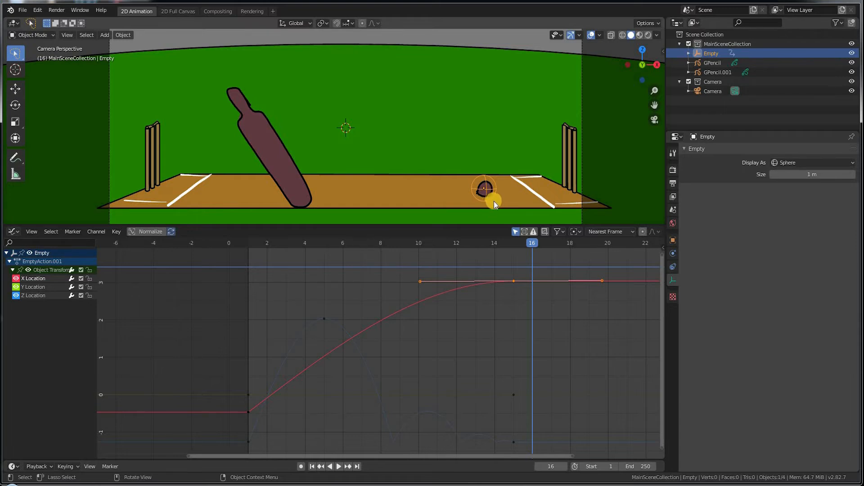
left_click(266, 140)
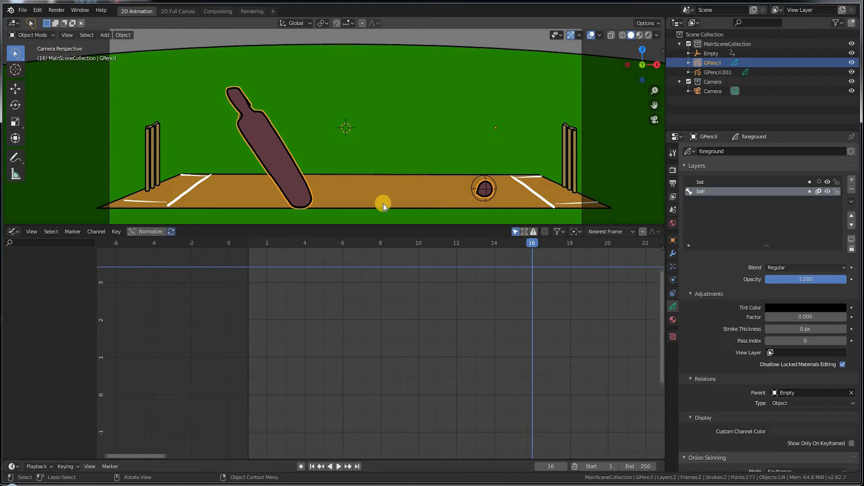
Step: Add an armature bone on the bat handle, tilted 5.95° and scaled to 1.701
key("shift+a")
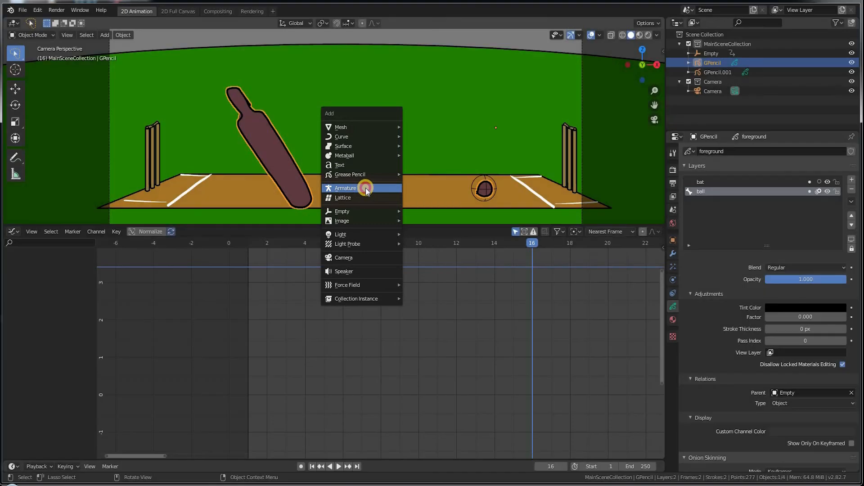
left_click(365, 189)
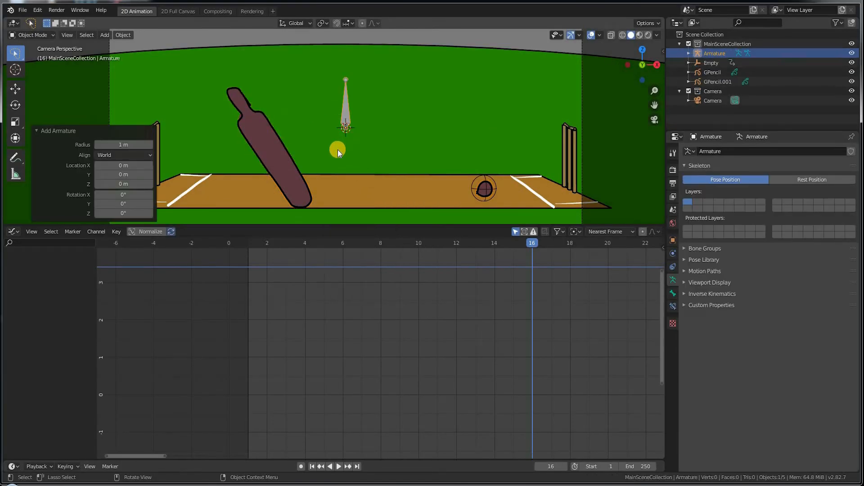
key("g")
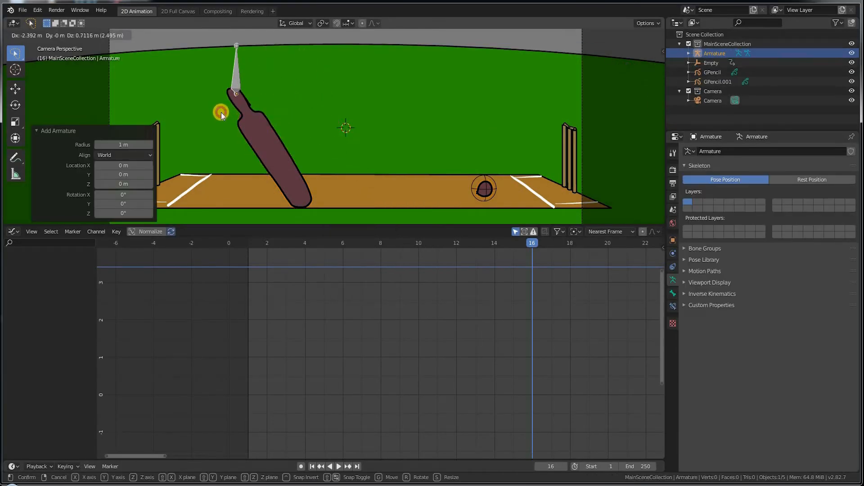
left_click(229, 108)
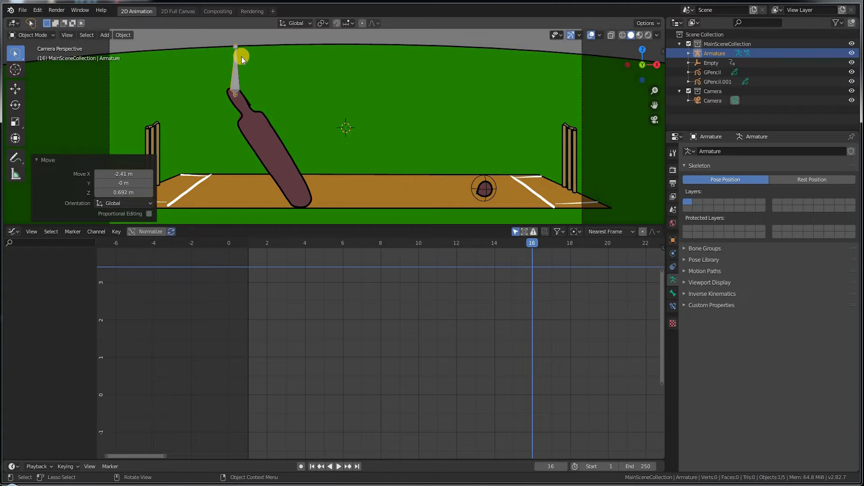
key("r")
left_click(266, 157)
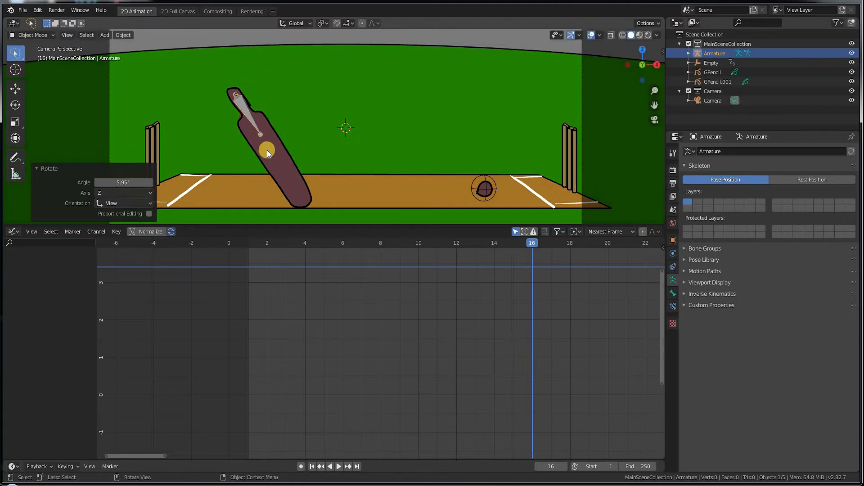
key("s")
left_click(304, 166)
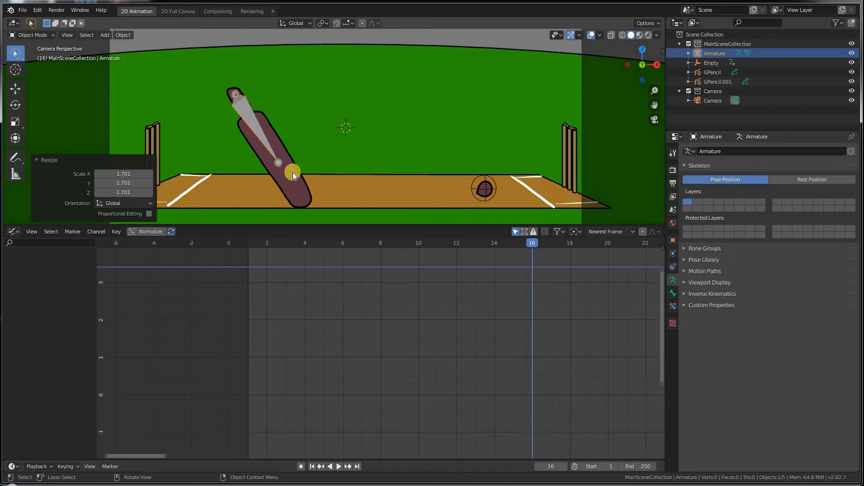
left_click(290, 162)
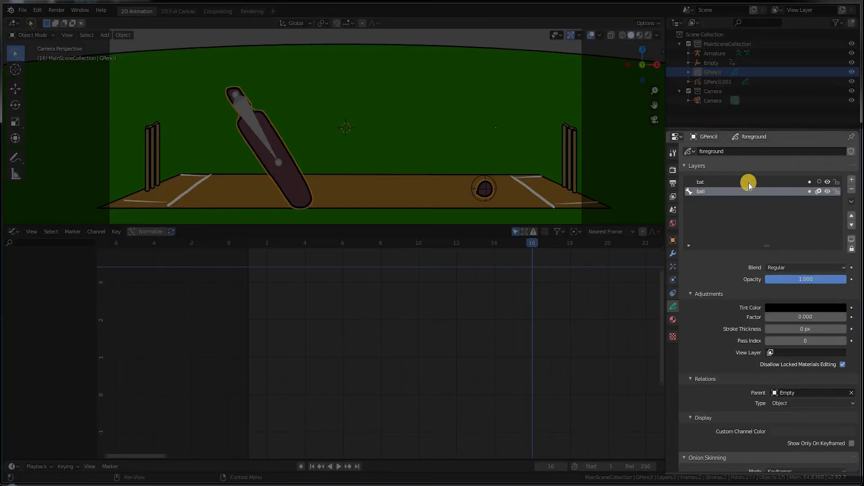
Step: Set the bat layer's Parent to Armature, with parent type Bone and bone 'Bone'
left_click(746, 182)
left_click(850, 393)
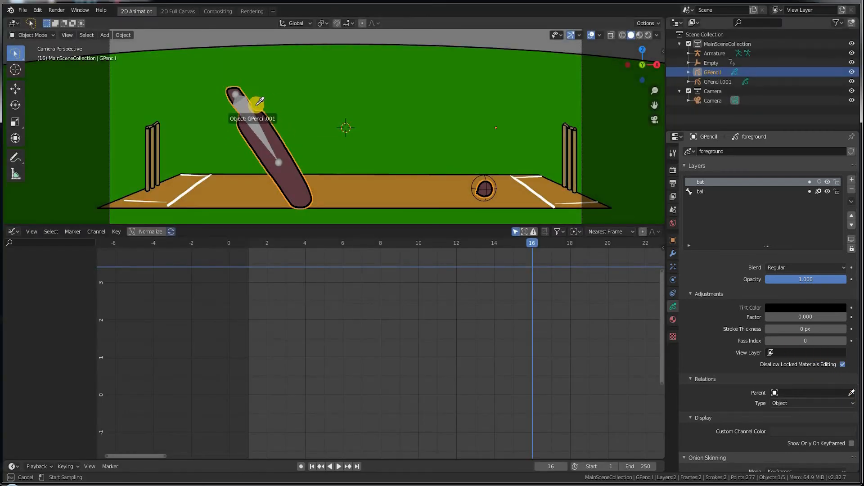
left_click(248, 103)
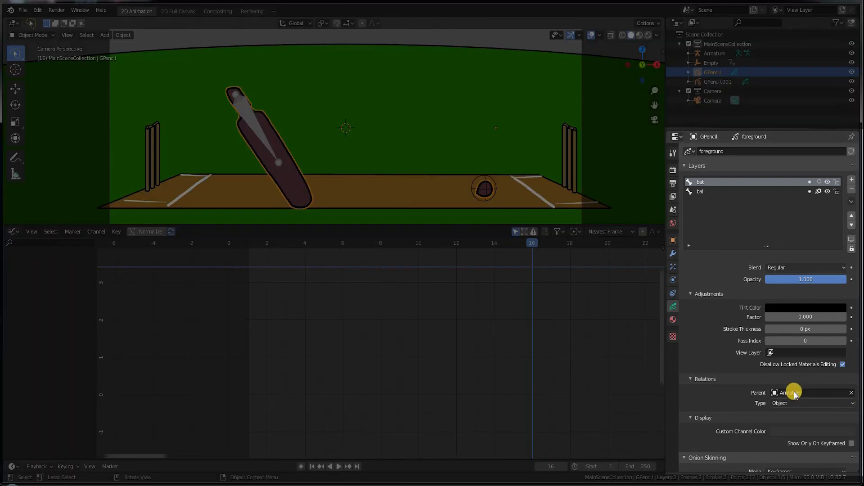
left_click(854, 402)
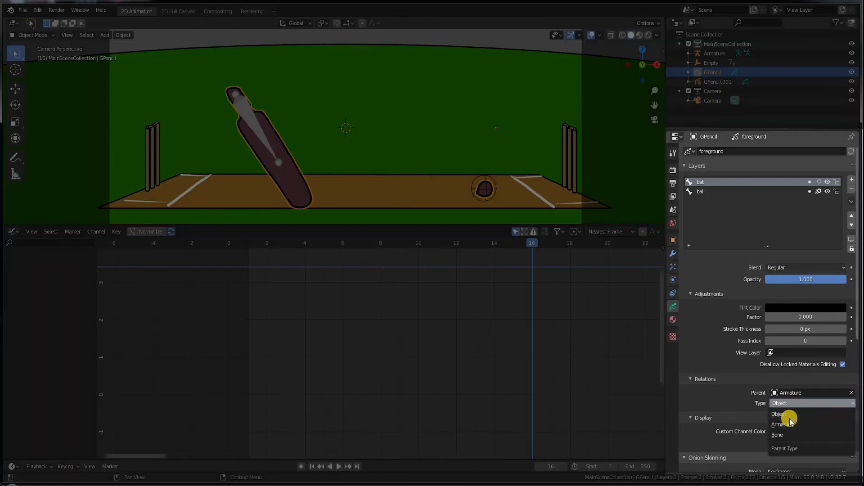
left_click(838, 435)
left_click(832, 413)
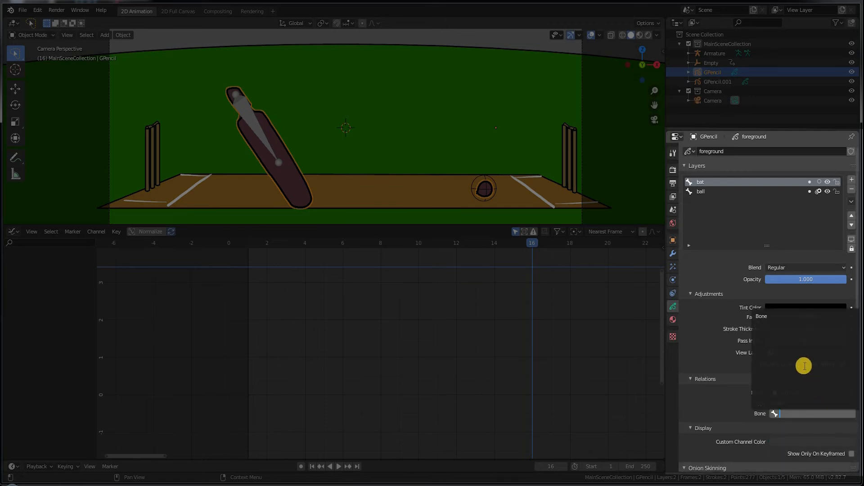
left_click(765, 316)
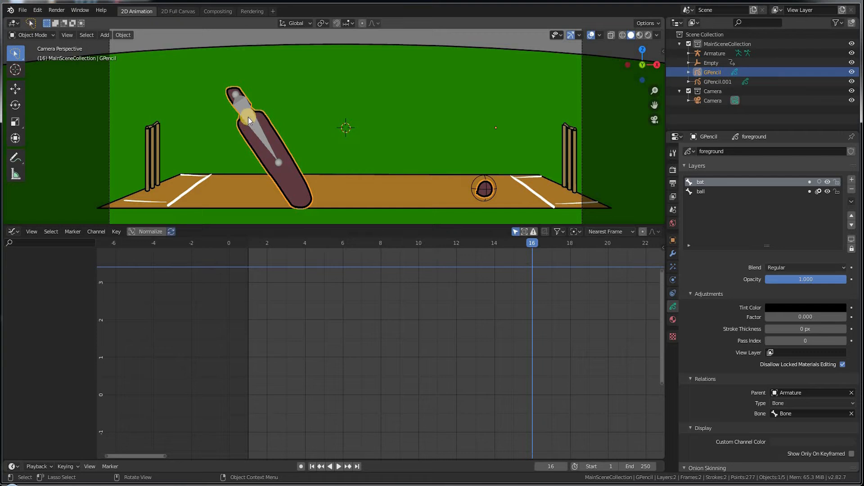
left_click(252, 115)
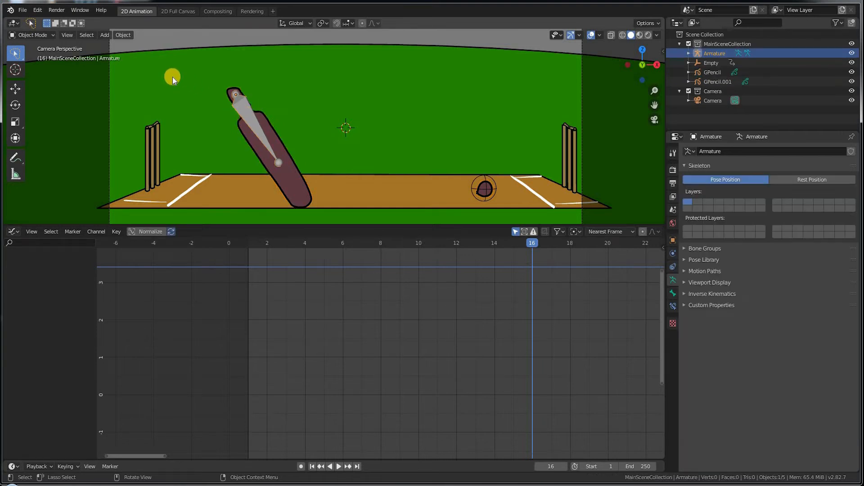
Step: In Pose Mode, rotate the bat's bone to test that the bat swings with it
left_click(32, 36)
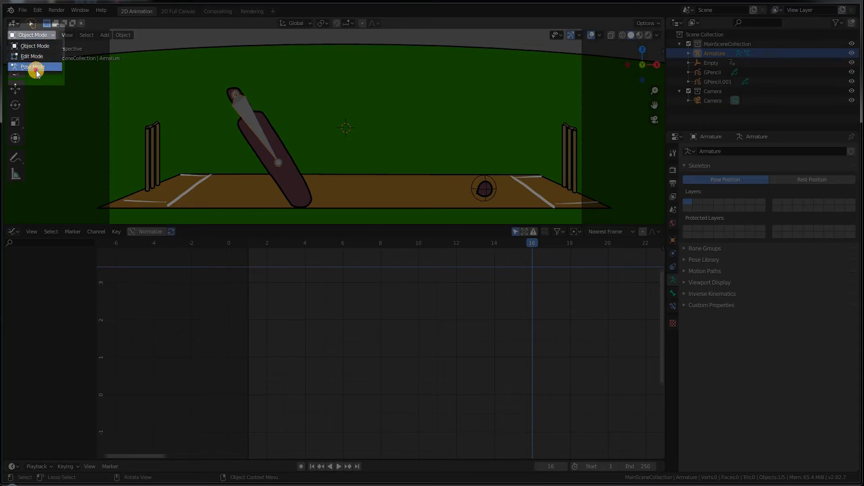
left_click(34, 70)
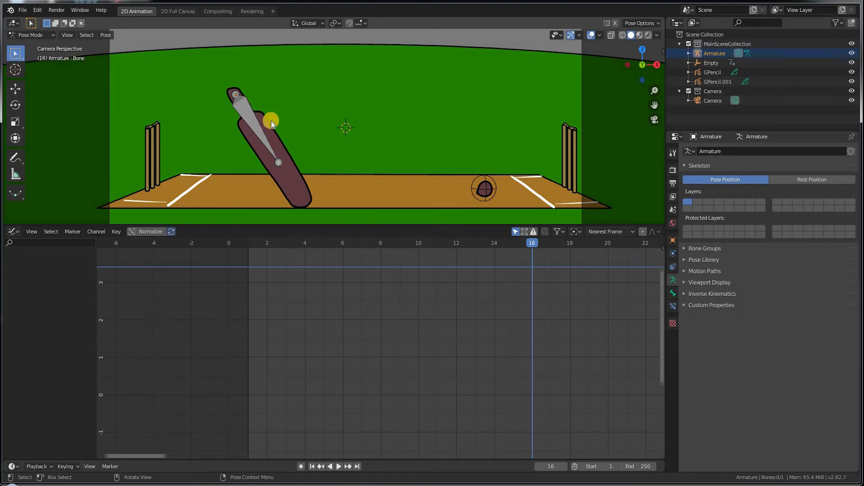
left_click(260, 131)
key("r")
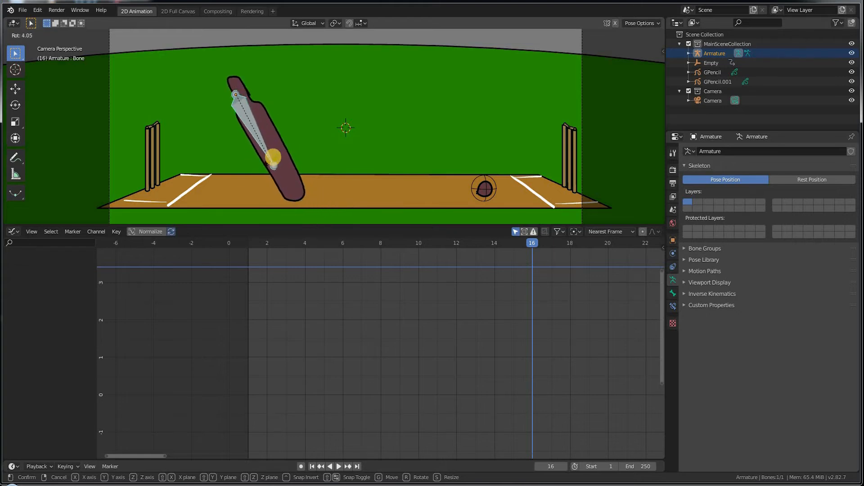
left_click(297, 194)
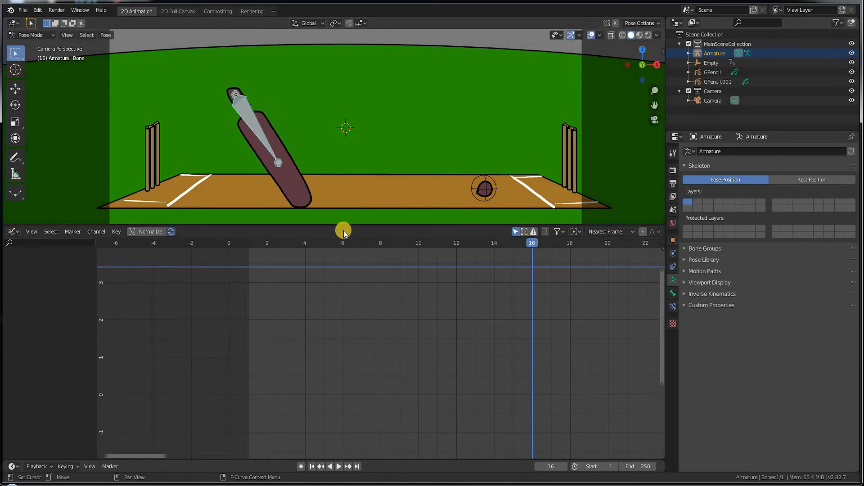
Step: Enlarge the 3D view, deselect the bone, and return the armature to Object Mode
left_click_drag(343, 224, 349, 354)
left_click(330, 265)
left_click(21, 35)
left_click(31, 46)
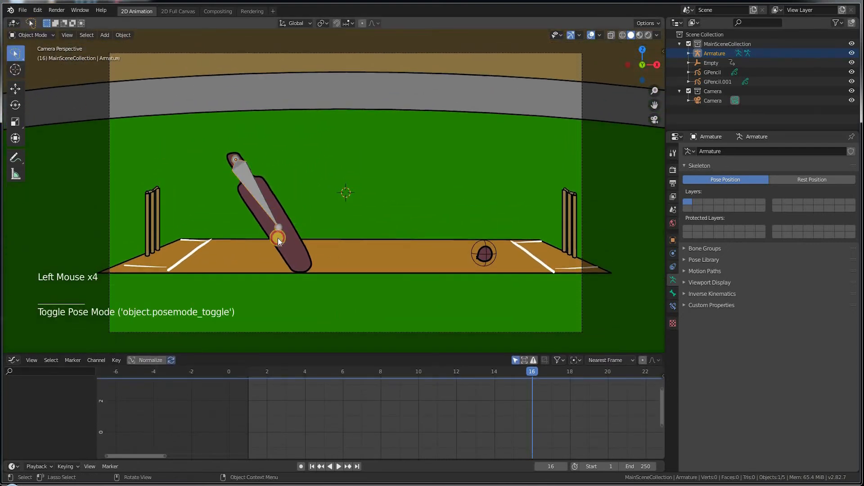
Step: At frame 1, select the bat's GPencil object and try Object > Apply > Location
left_click(279, 239)
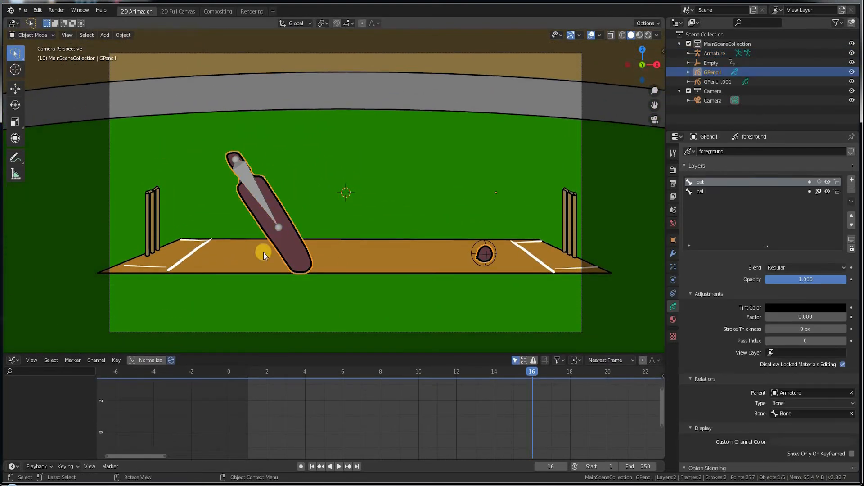
left_click(249, 371)
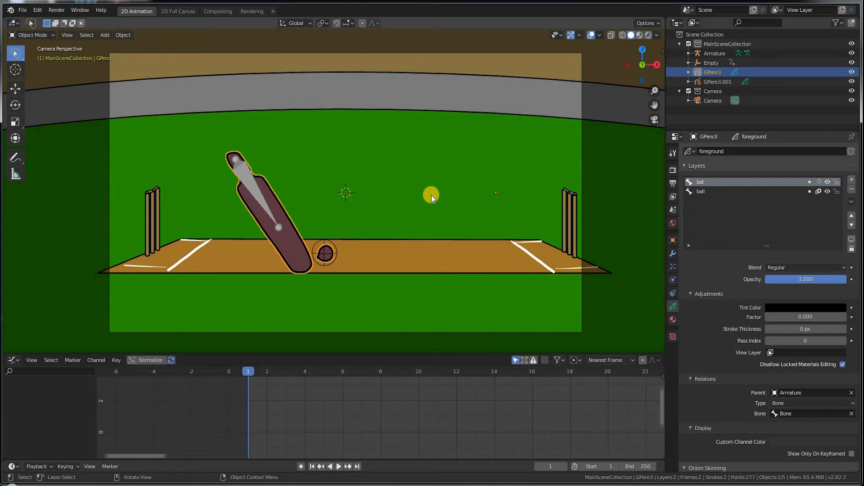
key("n")
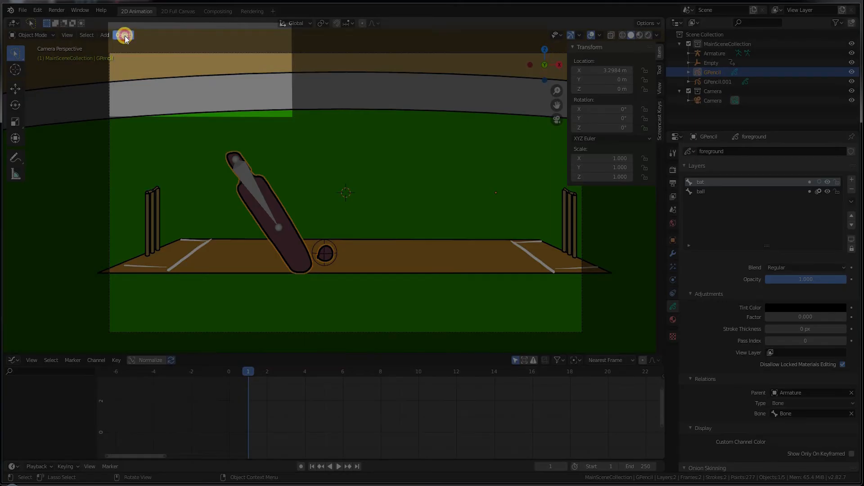
left_click(123, 35)
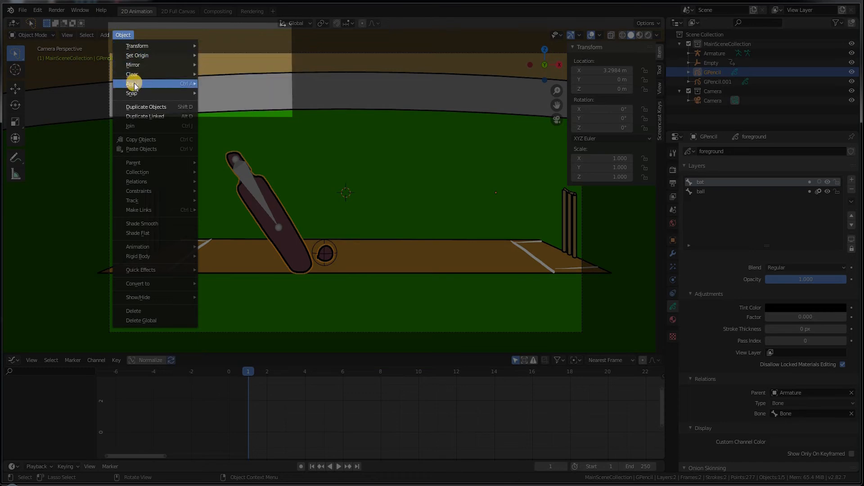
mouse_move(131, 84)
left_click(225, 84)
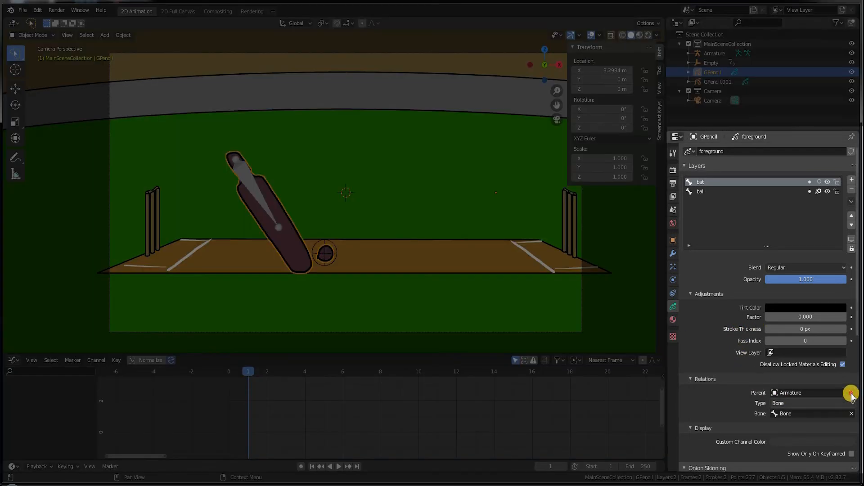
Step: Clear the armature parent from the bat layer and the Empty parent from the ball layer
left_click(822, 399)
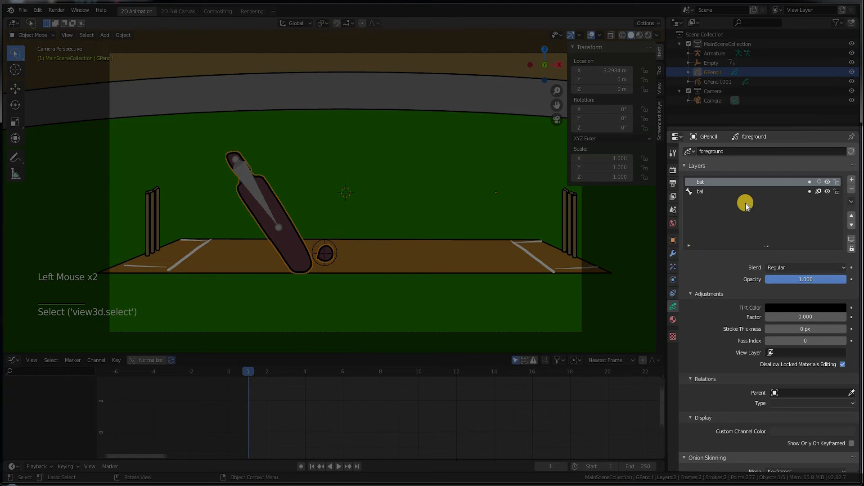
left_click(714, 194)
left_click(851, 392)
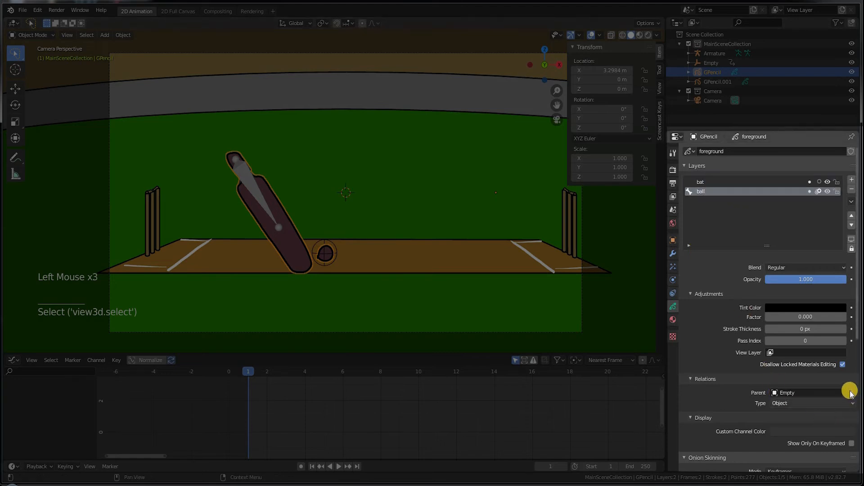
Step: Apply the GPencil object's location, resetting it to 0 m
left_click(123, 35)
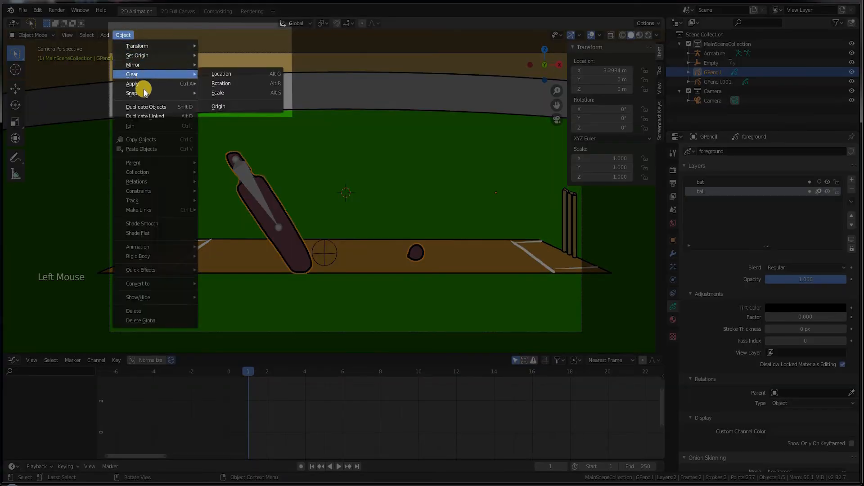
mouse_move(143, 85)
left_click(221, 85)
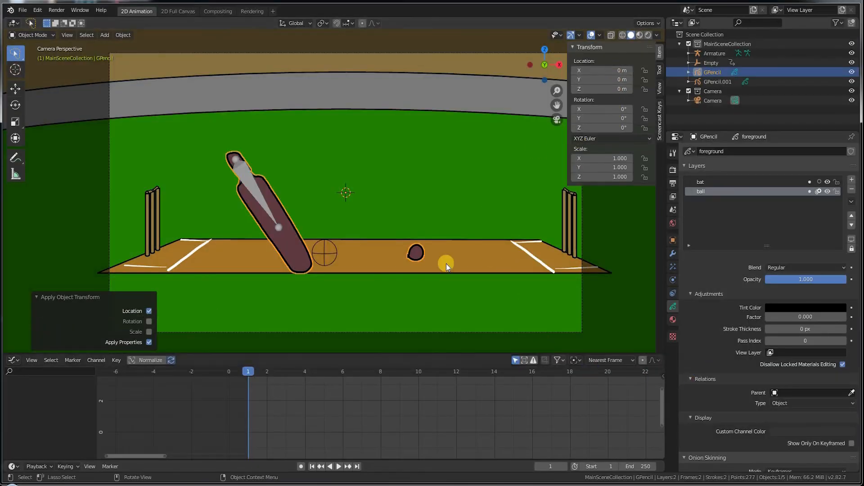
left_click(409, 253)
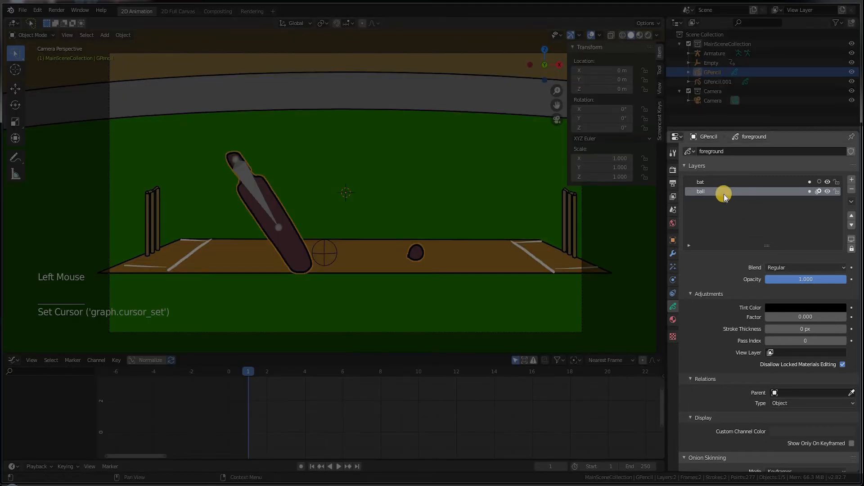
Step: Set the ball layer's Parent to the Empty, then make the bat layer active
left_click(722, 204)
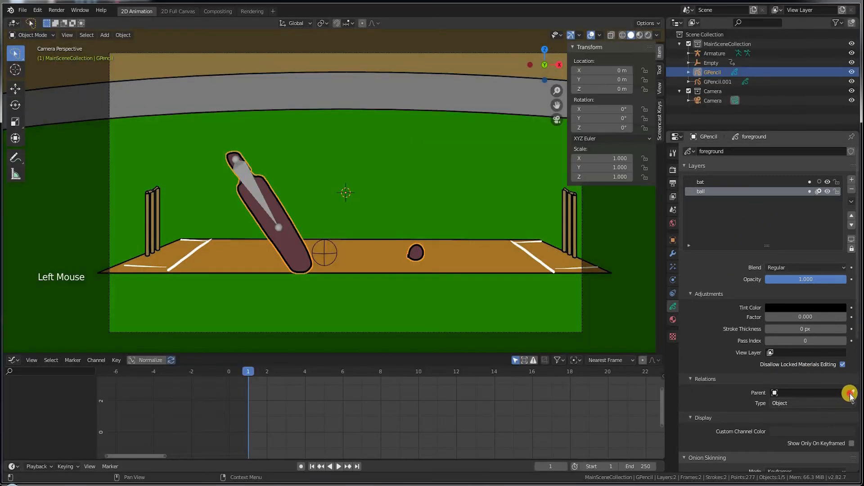
left_click(851, 393)
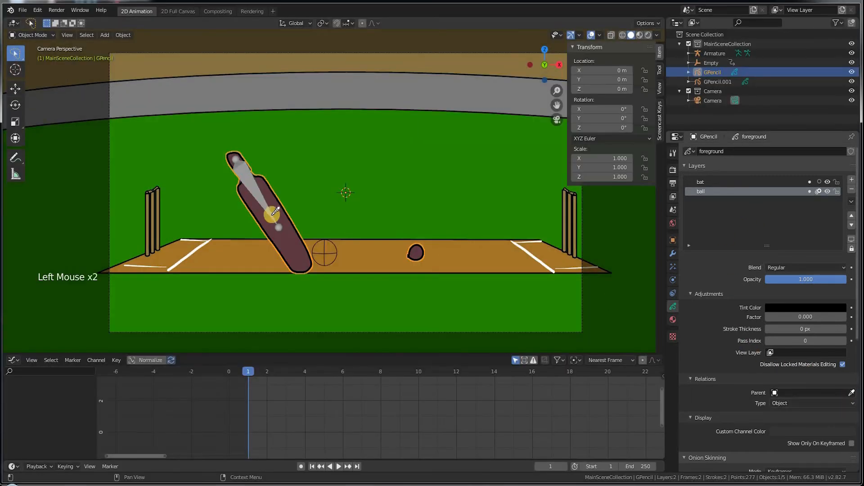
left_click(326, 255)
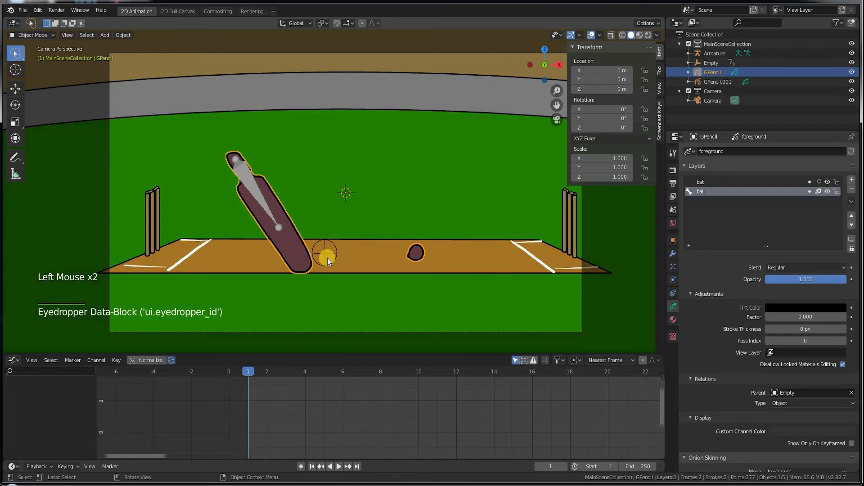
left_click(326, 256)
left_click(698, 182)
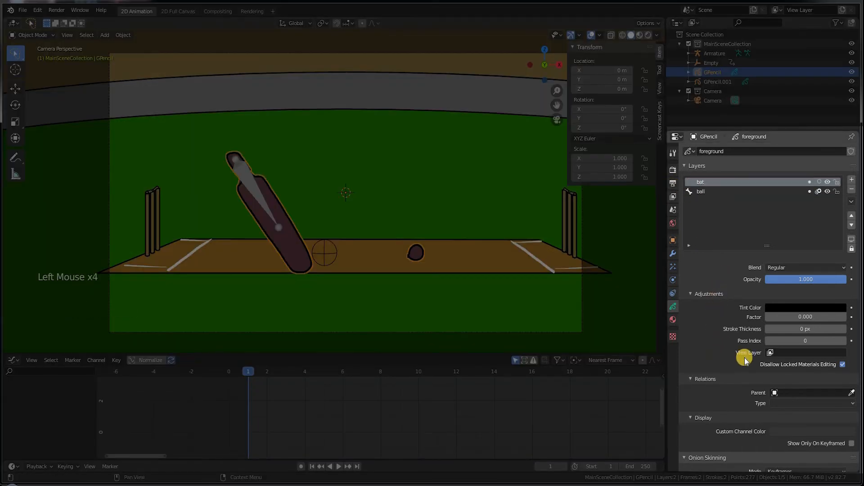
Step: Parent the bat layer to the armature's bone and move the ball stroke about 1.99 m onto the Empty
left_click(851, 393)
left_click(245, 174)
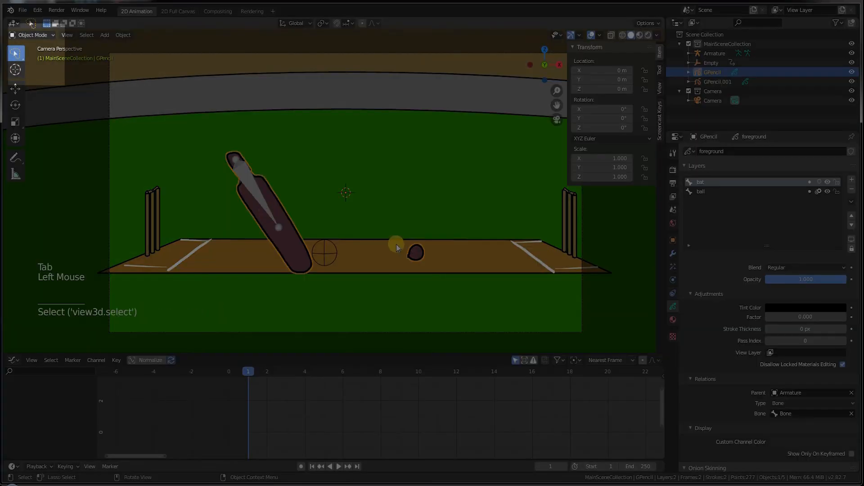
key("Tab")
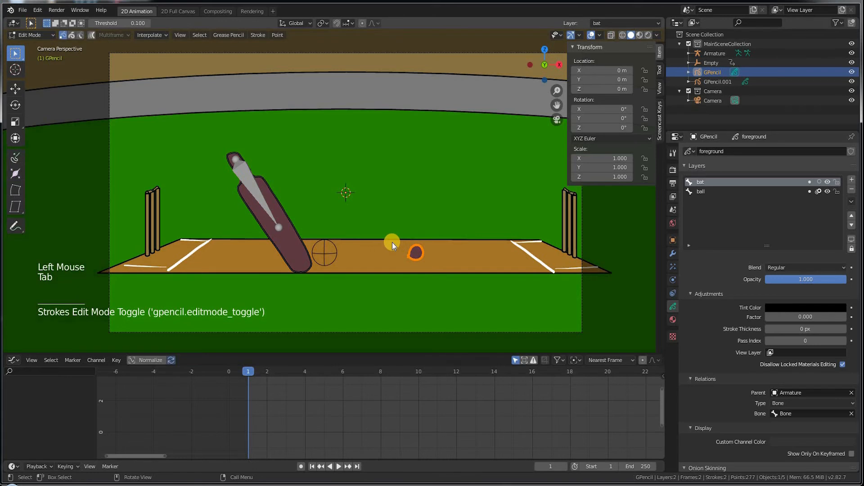
left_click_drag(391, 238, 443, 271)
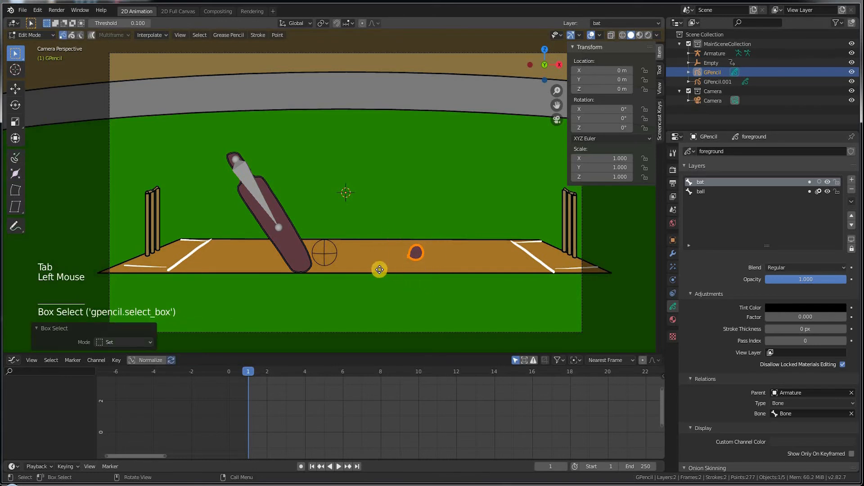
key("g")
left_click(318, 278)
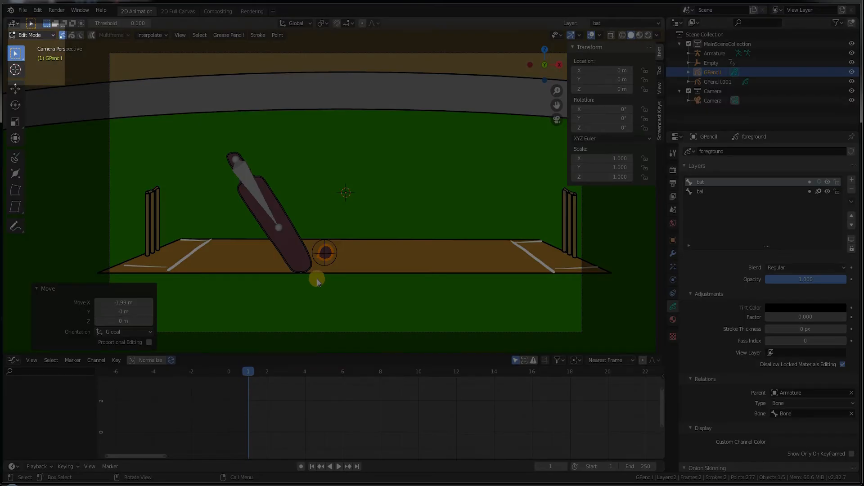
key("Tab")
Step: Check the ball at frame 4, rewind to frame 0, and select the armature
left_click(301, 376)
left_click_drag(414, 402, 221, 400)
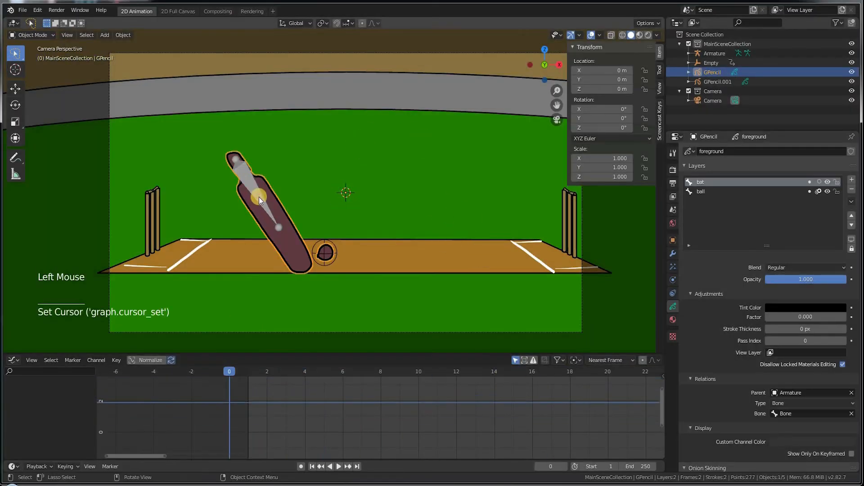
left_click(236, 167)
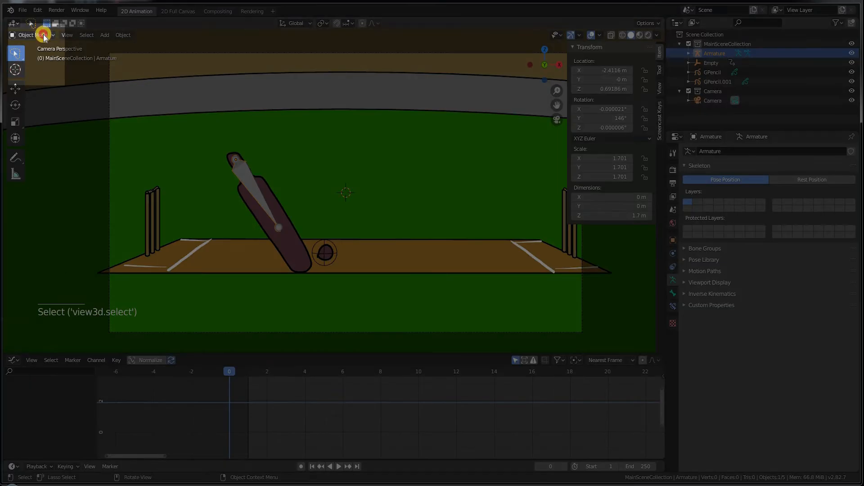
Step: In Pose Mode, rotate the bat's bone 115° into a backswing and keyframe its rotation at frame 0
left_click(36, 35)
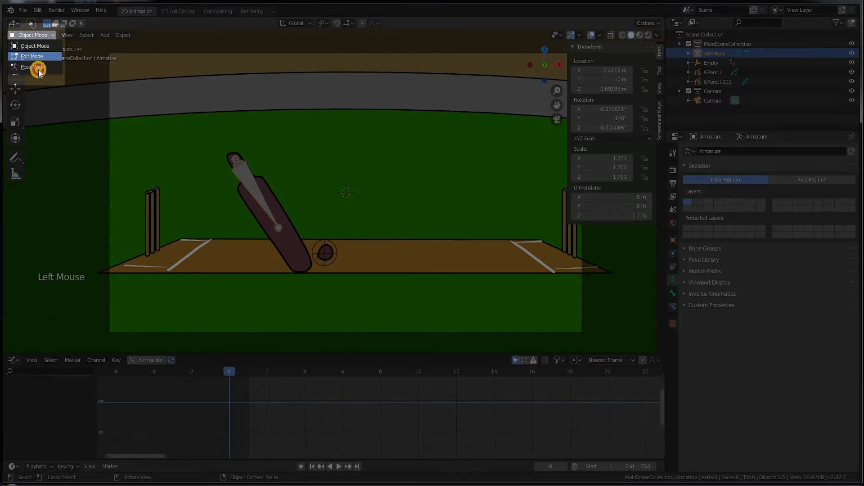
left_click(38, 67)
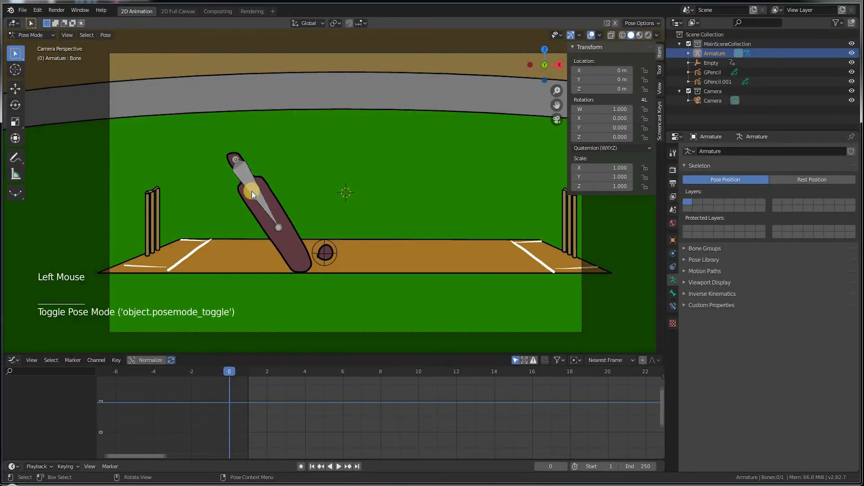
left_click(252, 191)
key("r")
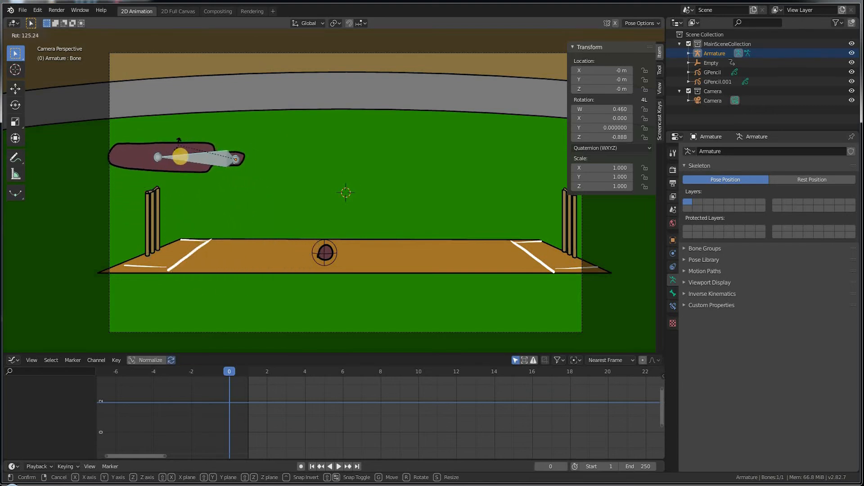
left_click(185, 171)
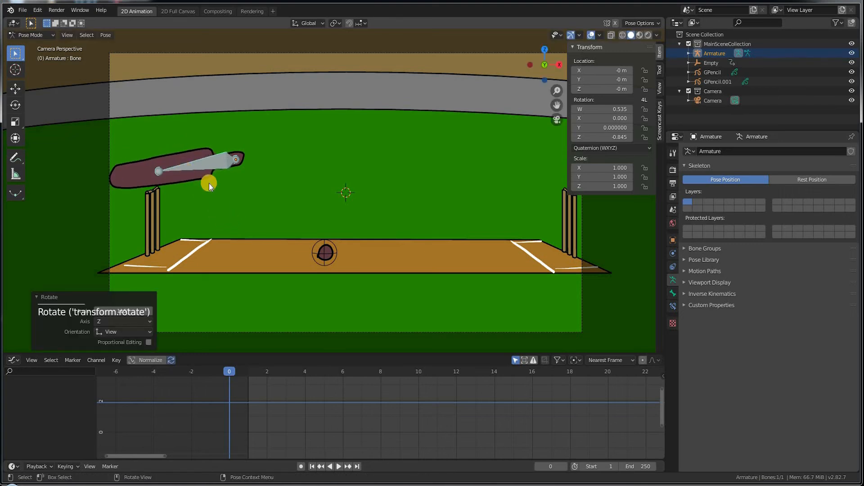
key("i")
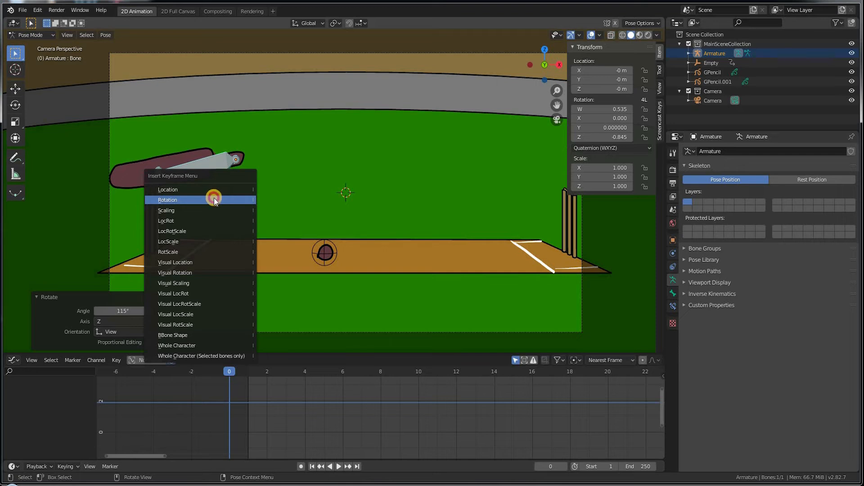
left_click(215, 199)
left_click_drag(231, 377, 324, 372)
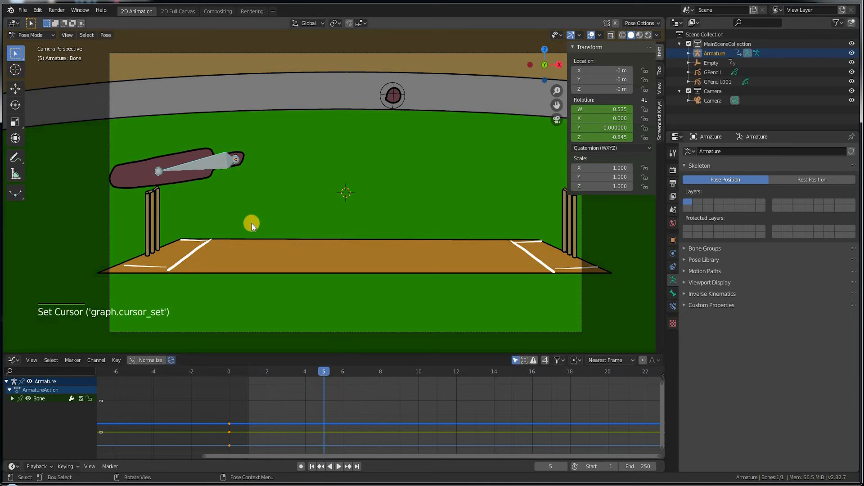
Step: Rotate the bone forward into the follow-through pose and keyframe its rotation at frame 5
key("r")
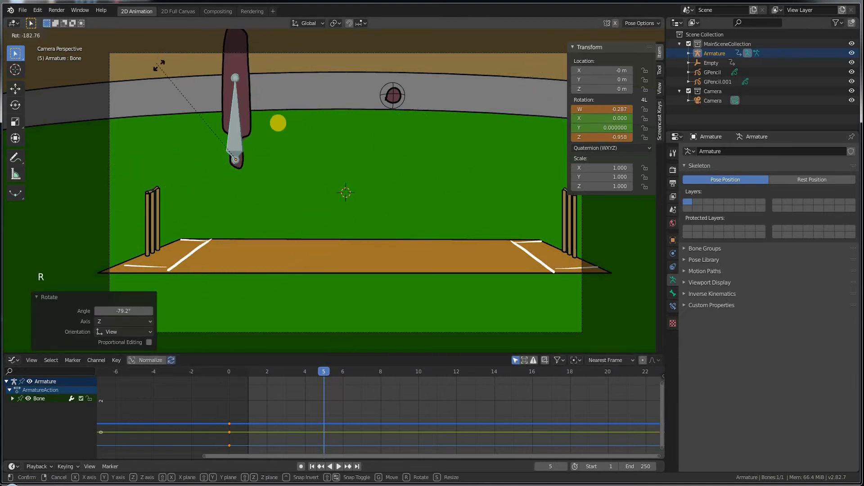
left_click(273, 165)
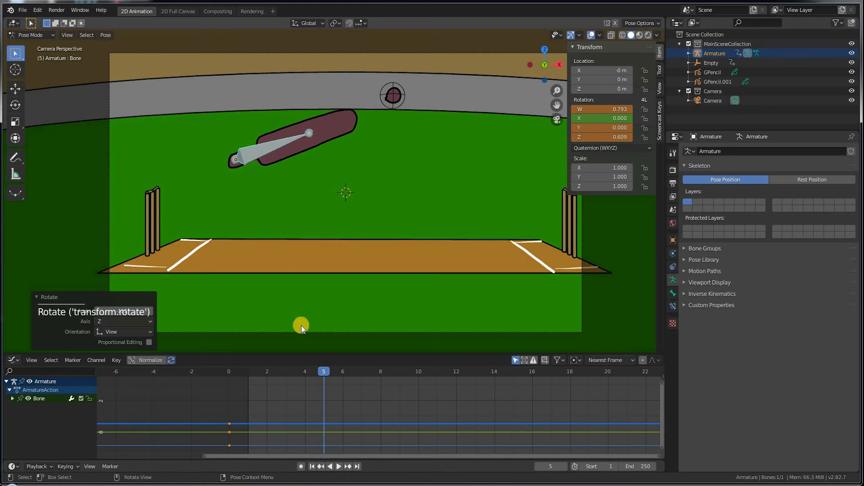
key("i")
Step: Play back the bat swing and scrub to frame 11 to check the hit on the ball
left_click_drag(308, 378, 222, 367)
key("space")
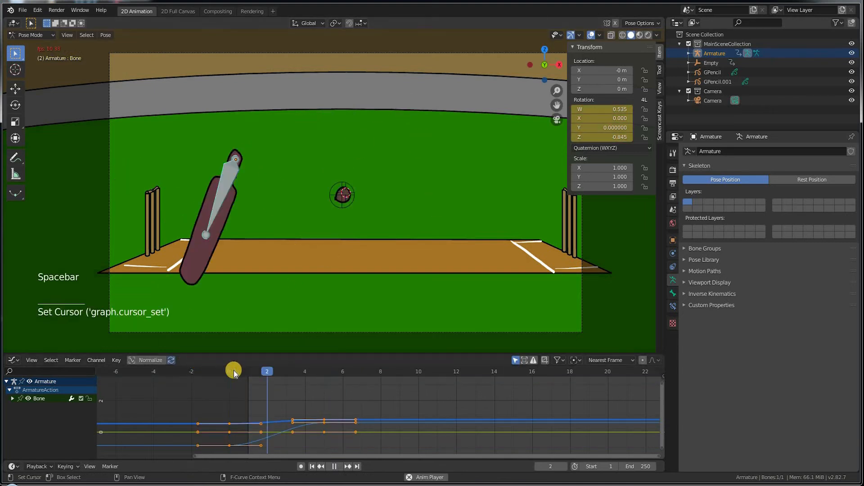
left_click(229, 377)
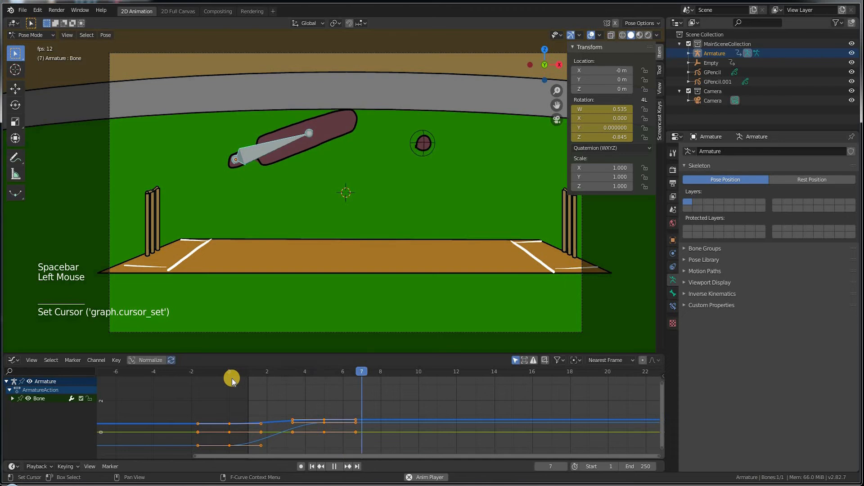
key("space")
left_click_drag(268, 368, 343, 370)
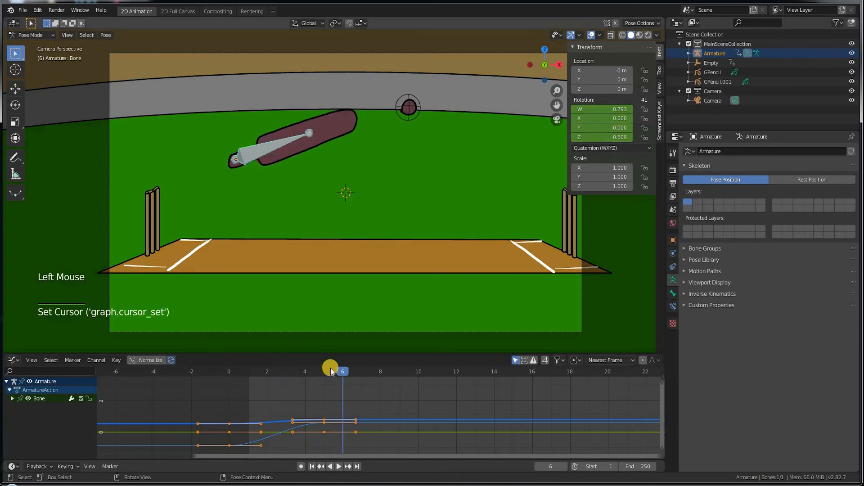
left_click_drag(416, 369, 364, 324)
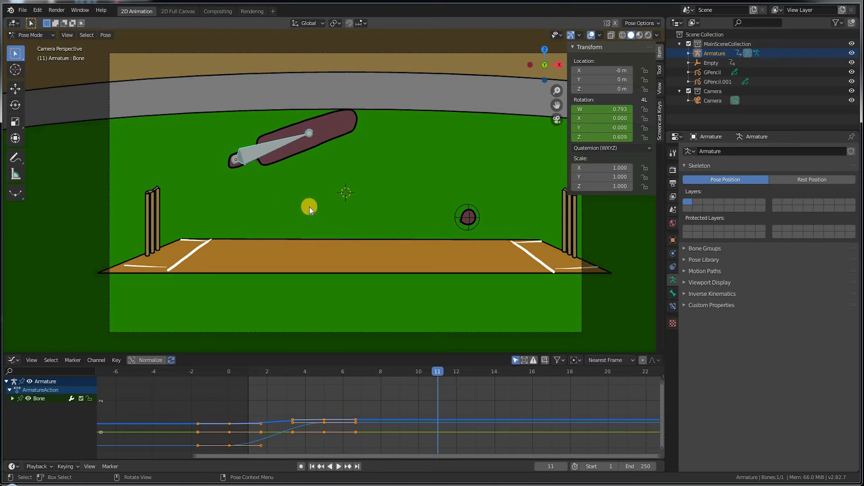
Step: Deselect the bone, return to Object Mode, select the bat-and-ball GPencil and try reordering its bat layer
left_click(336, 127)
left_click(34, 36)
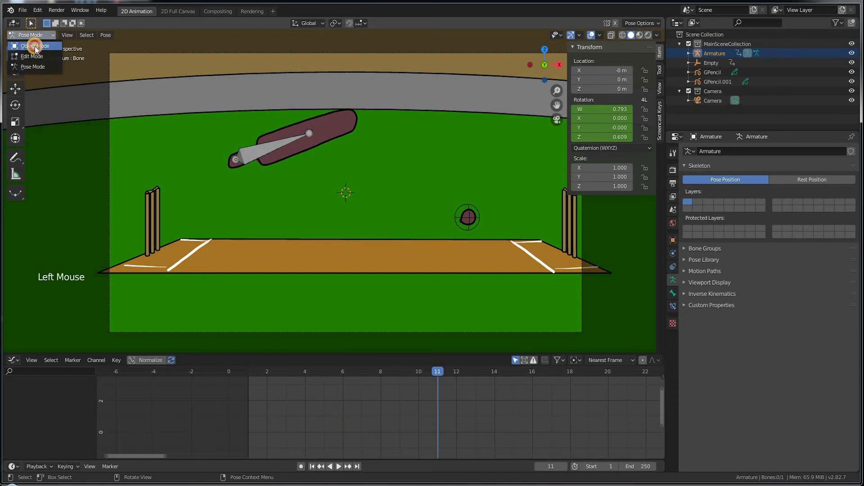
left_click(36, 47)
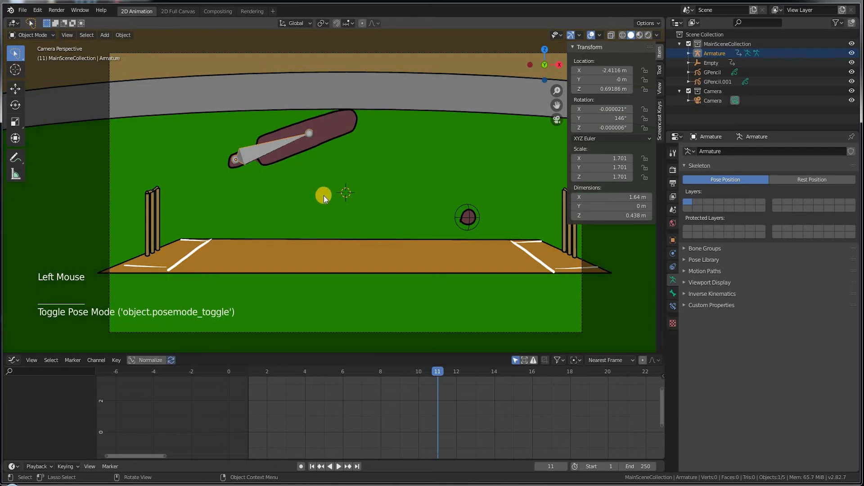
left_click(440, 158)
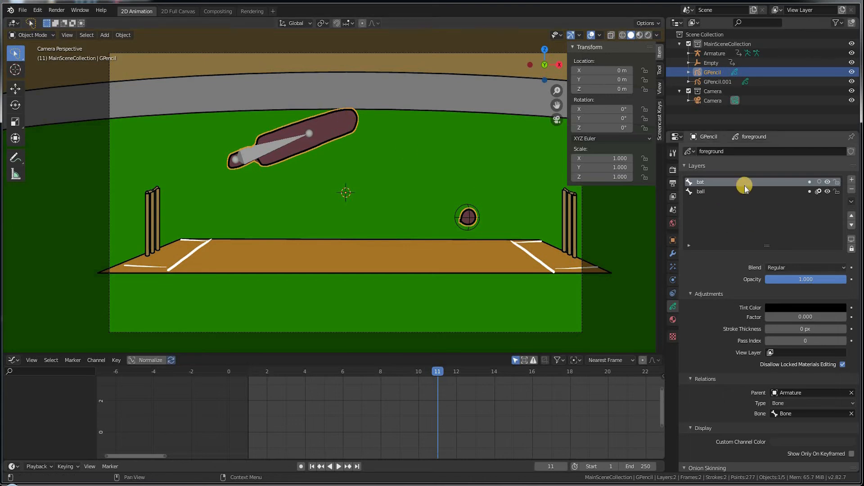
mouse_move(705, 181)
left_mouse_down()
mouse_move(705, 214)
mouse_move(708, 194)
left_mouse_up()
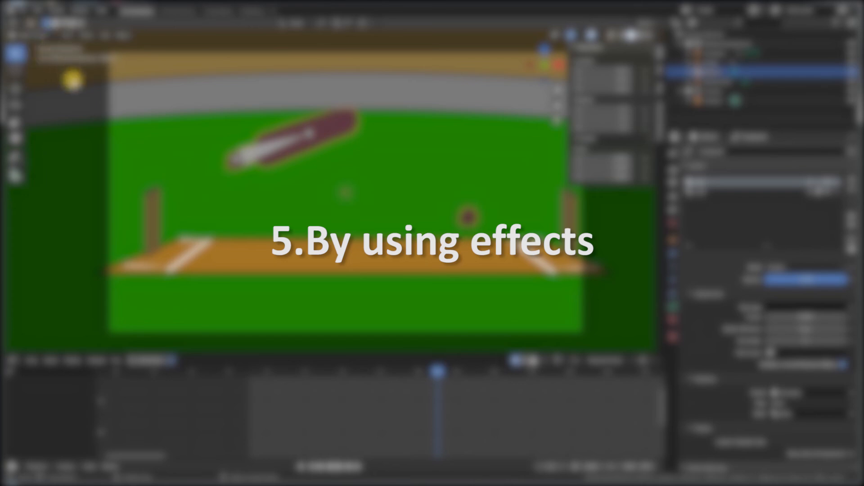
Step: Show the bat-and-ball GPencil's Visual Effects settings, which have no effects yet
left_click(673, 266)
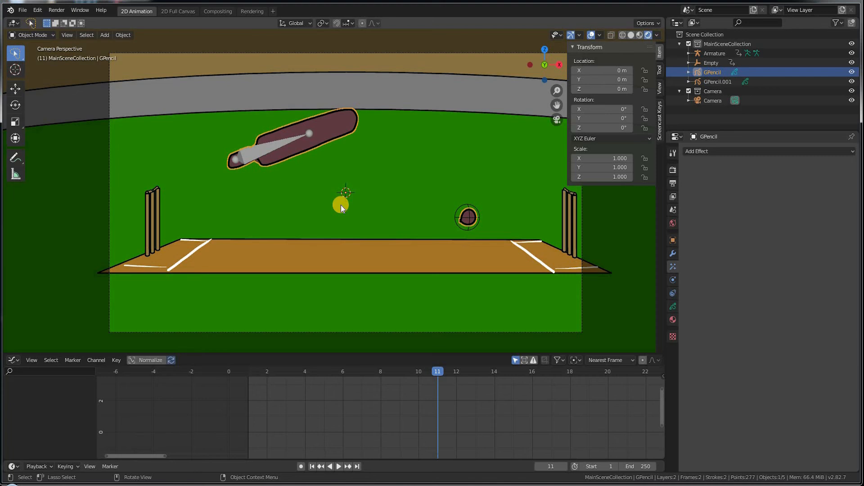
Step: Add a blank grease pencil object, GPencil.002, and draw a long stroke across the pitch in Draw mode
key("shift+a")
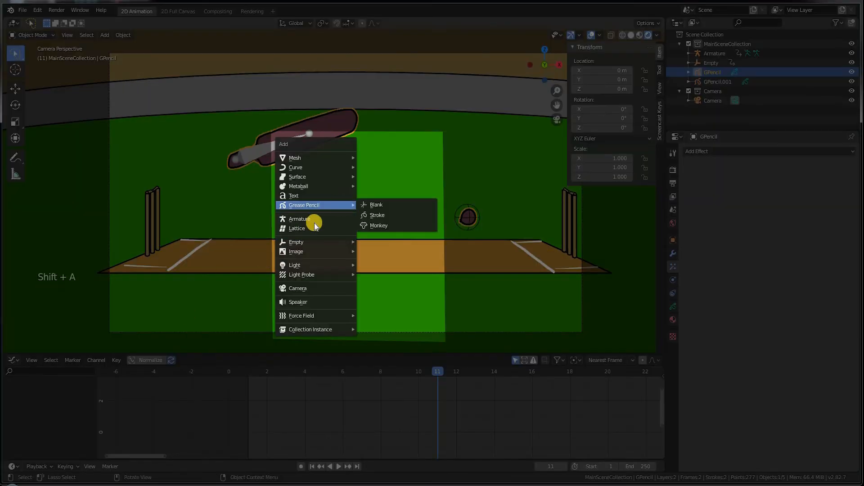
left_click(380, 206)
left_click(31, 34)
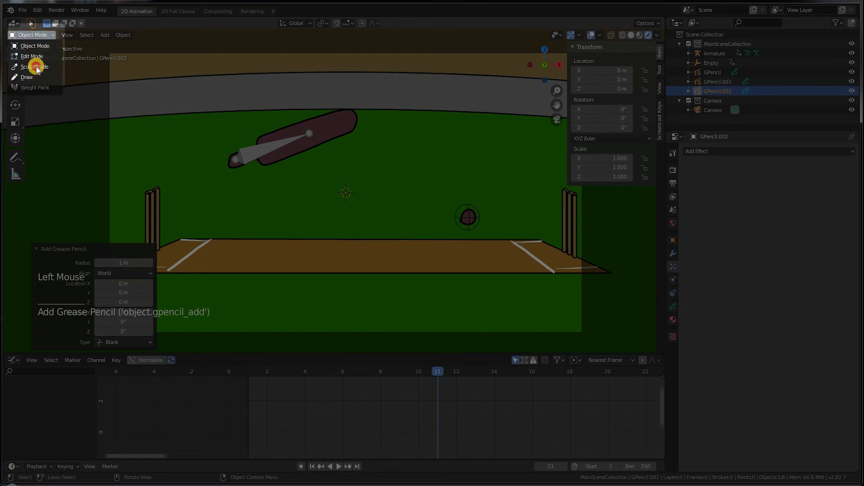
left_click(36, 77)
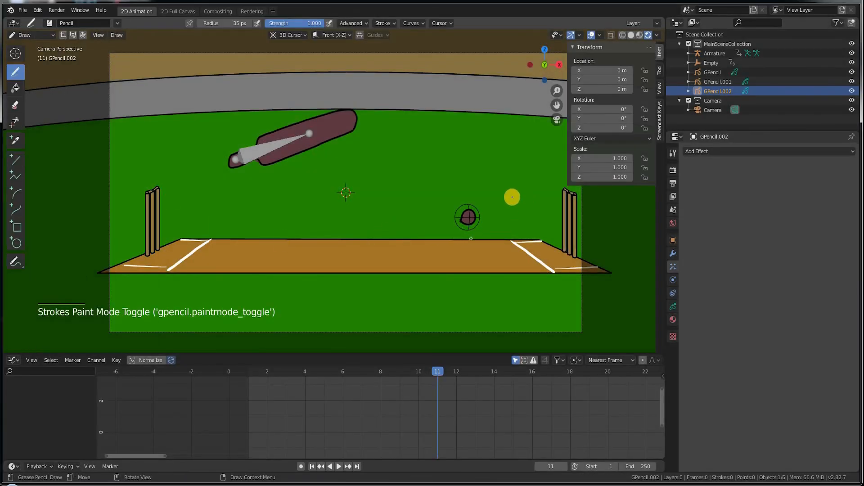
mouse_move(527, 264)
left_mouse_down()
mouse_move(417, 261)
mouse_move(558, 262)
left_mouse_up()
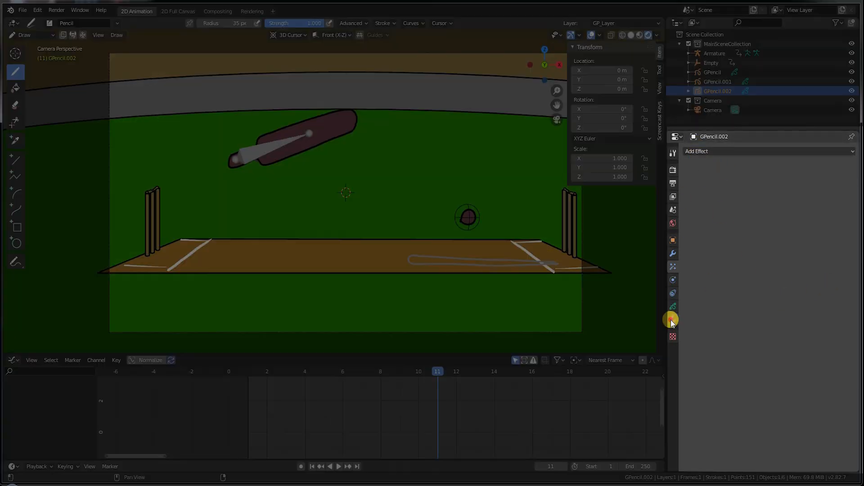
Step: Create a new material for the stroke and rename it snake.001
left_click(672, 320)
left_click(752, 228)
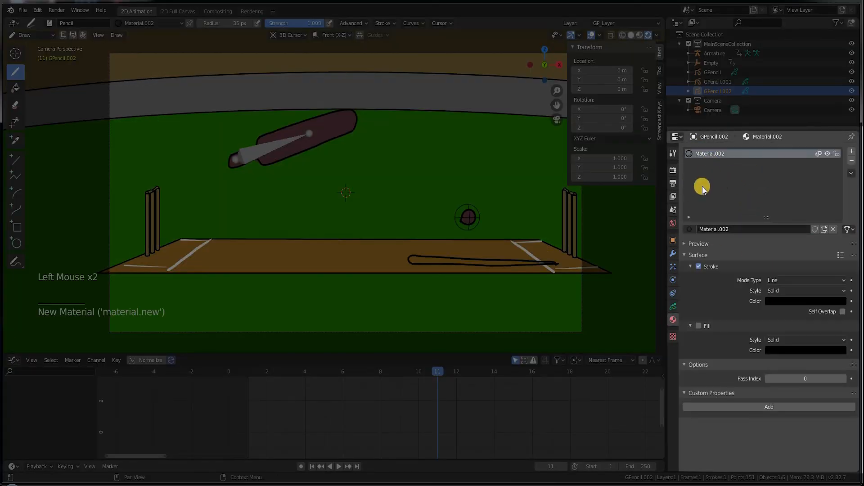
left_click(778, 301)
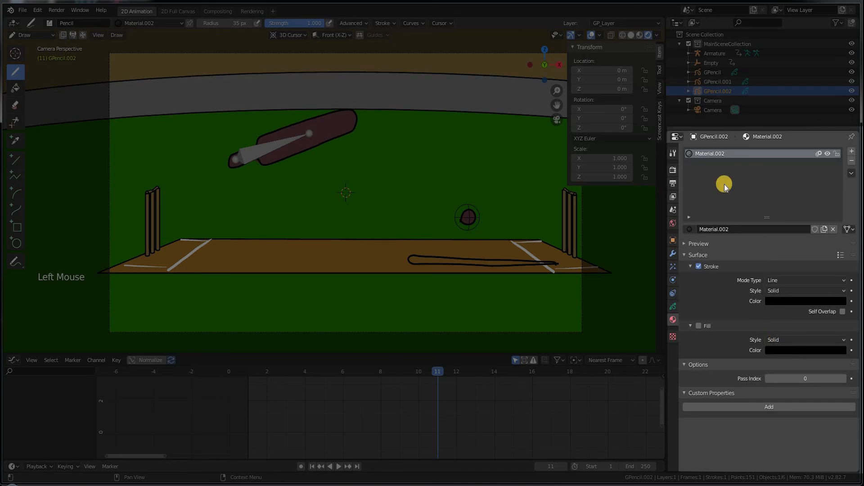
double_click(705, 230)
key("ctrl+a")
type("snake")
key("Return")
Step: Enable an olive green fill on the snake material and draw the snake's eye and forked tongue
left_click(769, 351)
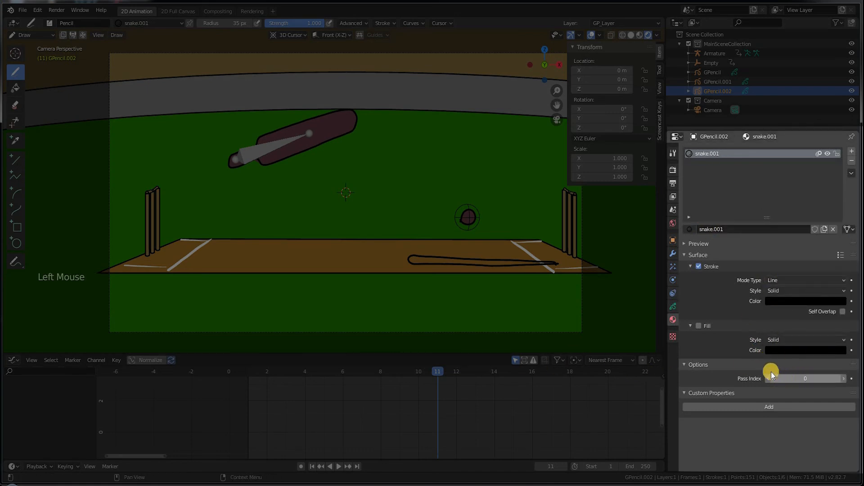
left_click(778, 350)
left_click_drag(836, 264, 840, 261)
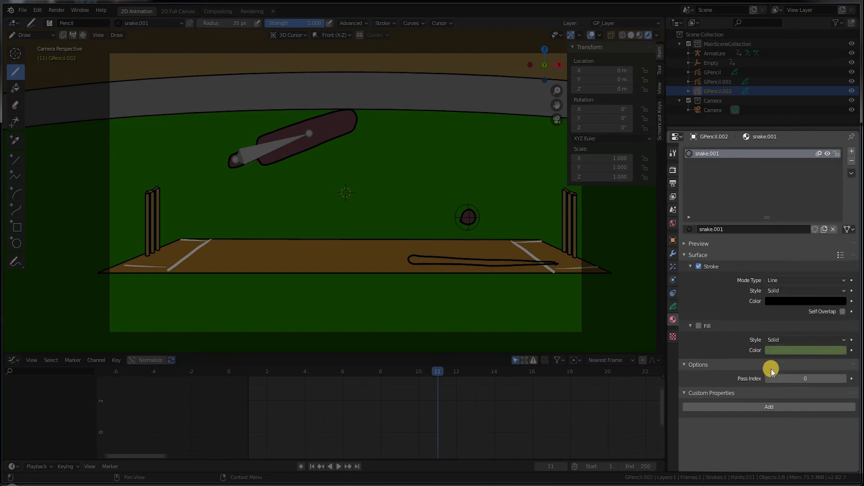
left_click(698, 326)
left_click_drag(414, 257, 401, 263)
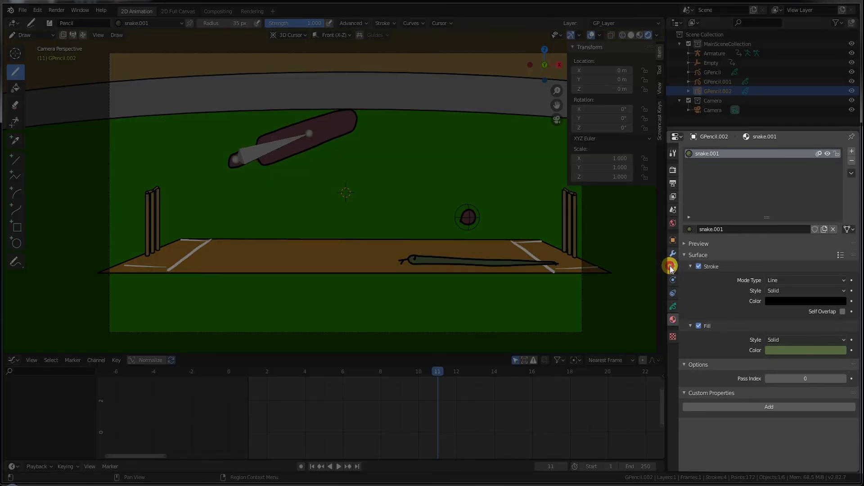
left_click(673, 266)
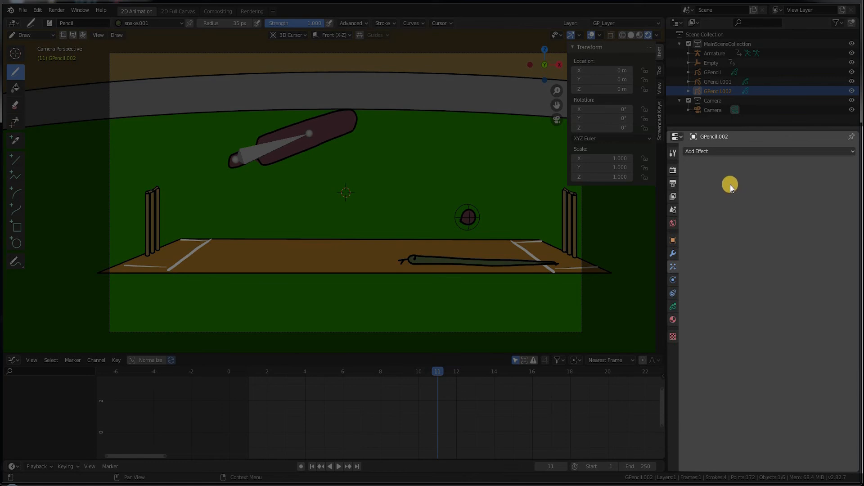
Step: Add a Horizontal Wave Distortion effect (Amplitude 10, Period 20, Phase 0) and go to frame 1
left_click(719, 152)
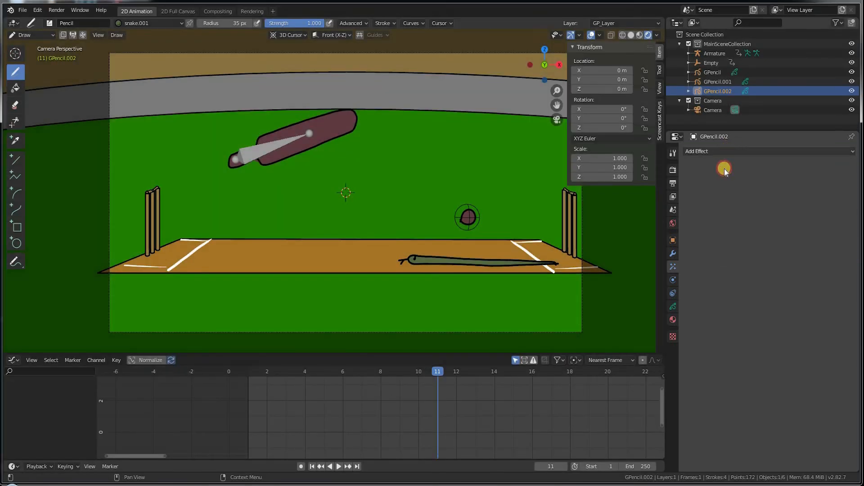
left_click(723, 151)
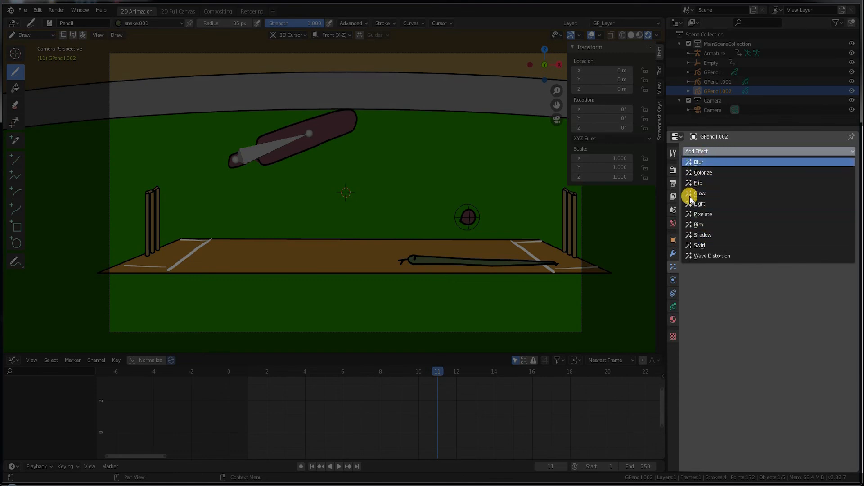
left_click(717, 260)
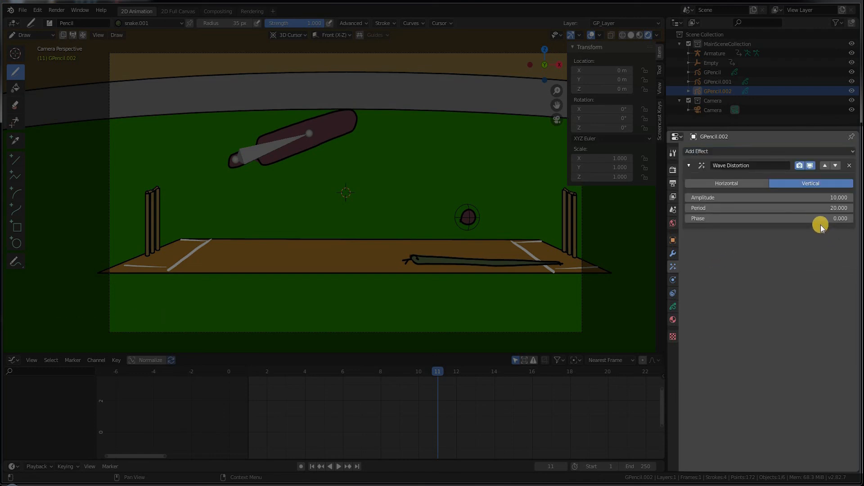
left_click(749, 184)
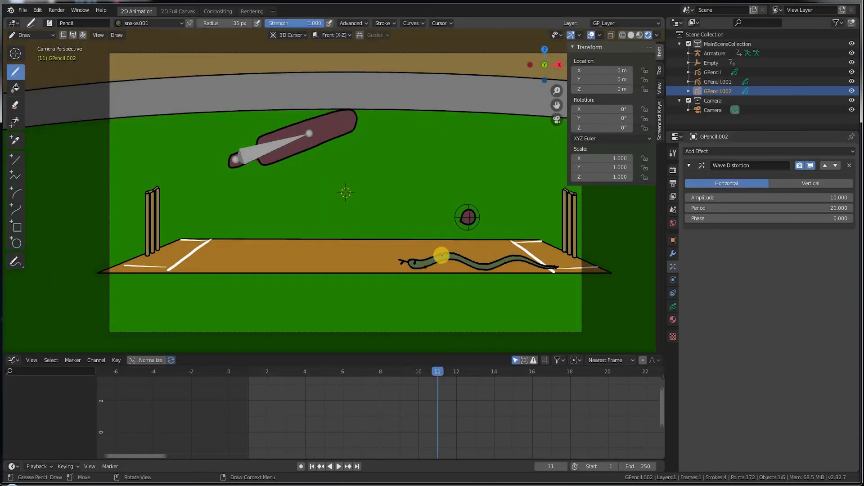
left_click(238, 378)
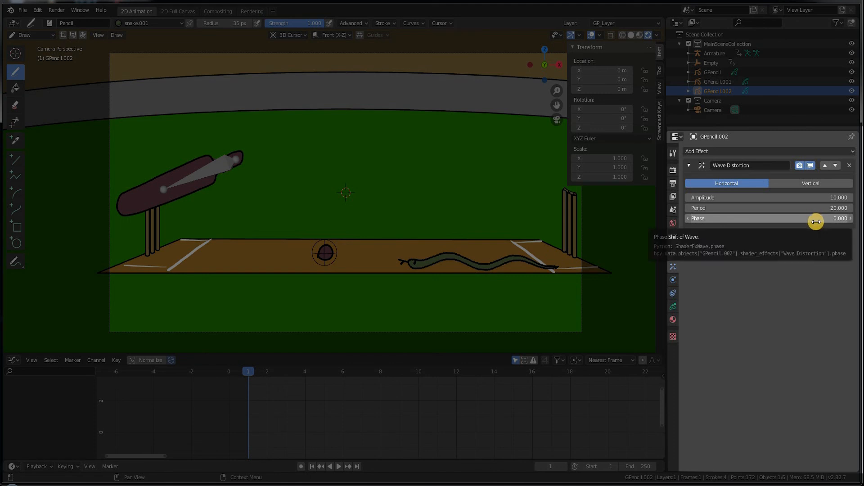
Step: Keyframe the wave Phase at 0 on frame 1 and at about -17.8 on frame 14
key("i")
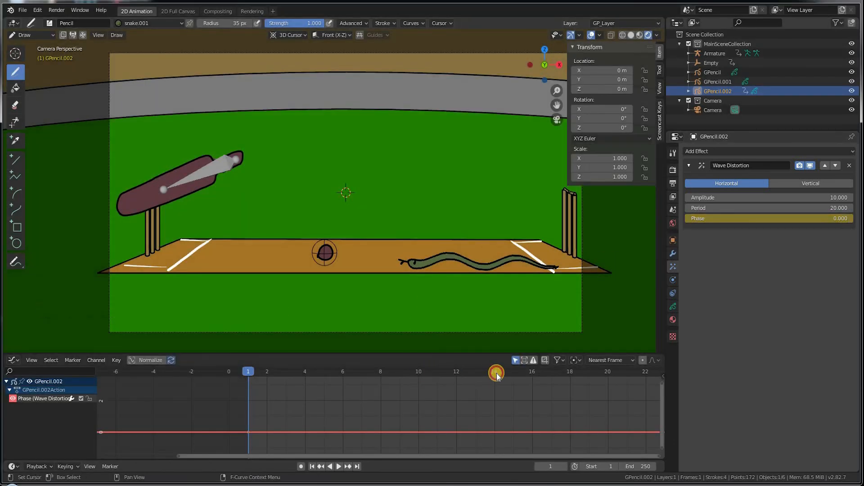
left_click(496, 371)
key("i")
left_click_drag(782, 218, 717, 217)
key("i")
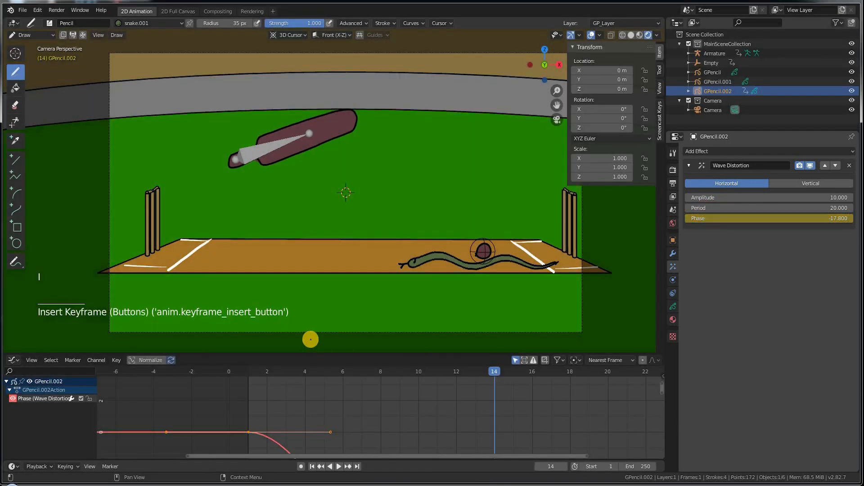
Step: Scrub the timeline to preview the snake's ripple, then switch back to Object Mode
left_click_drag(307, 371, 513, 407)
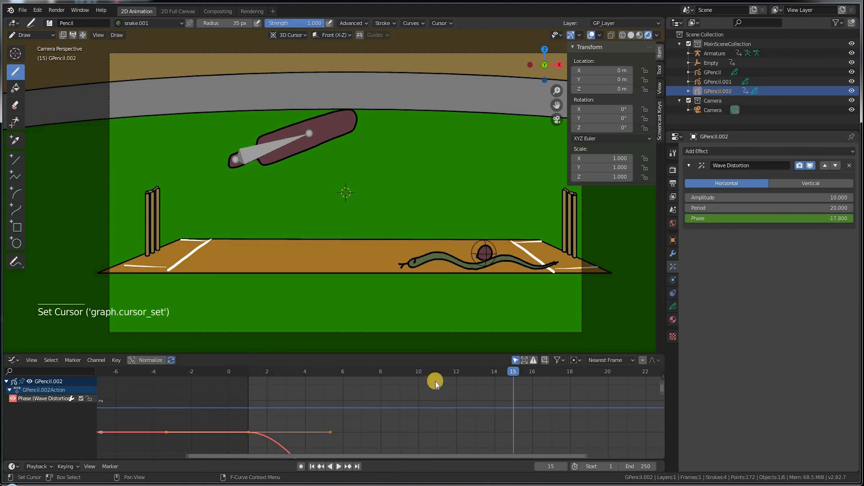
left_click_drag(412, 363, 250, 355)
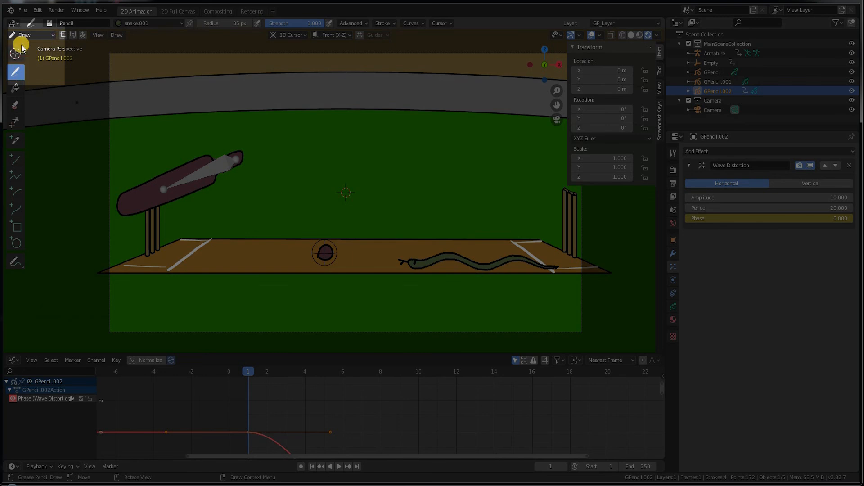
left_click(32, 34)
left_click(28, 39)
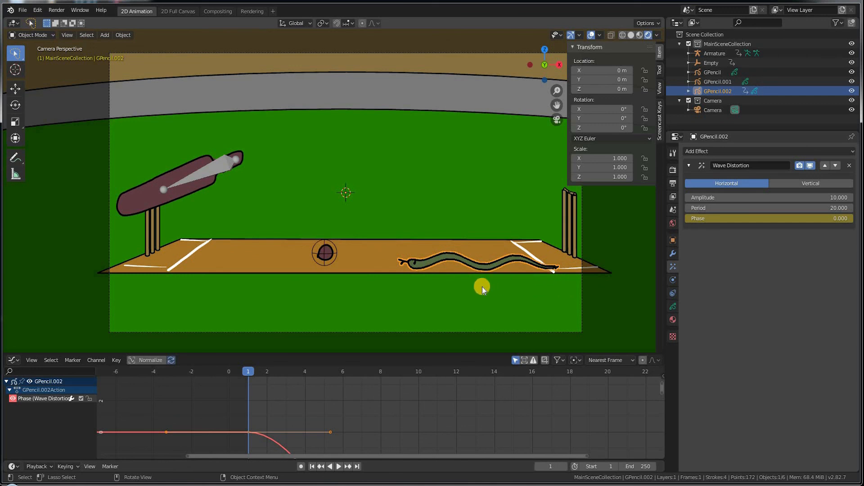
Step: Keyframe the snake's location at frame 1, then move it far left (X -9.7156 m) and keyframe at frame 10
key("i")
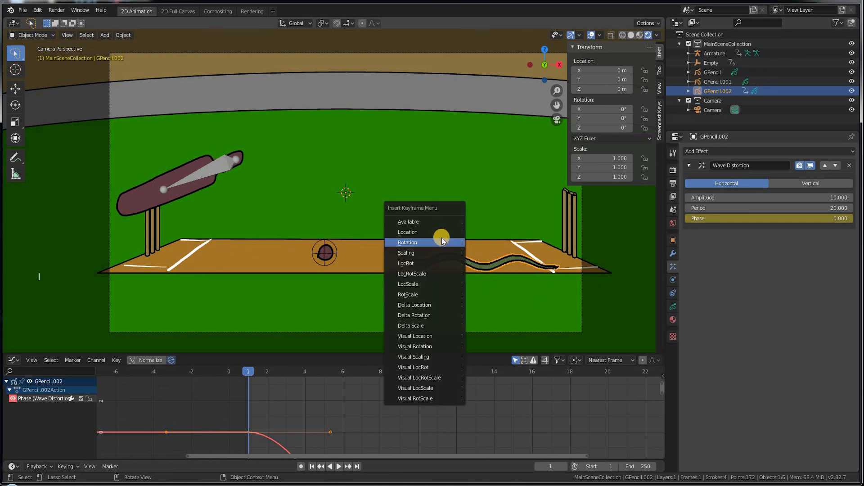
key("Return")
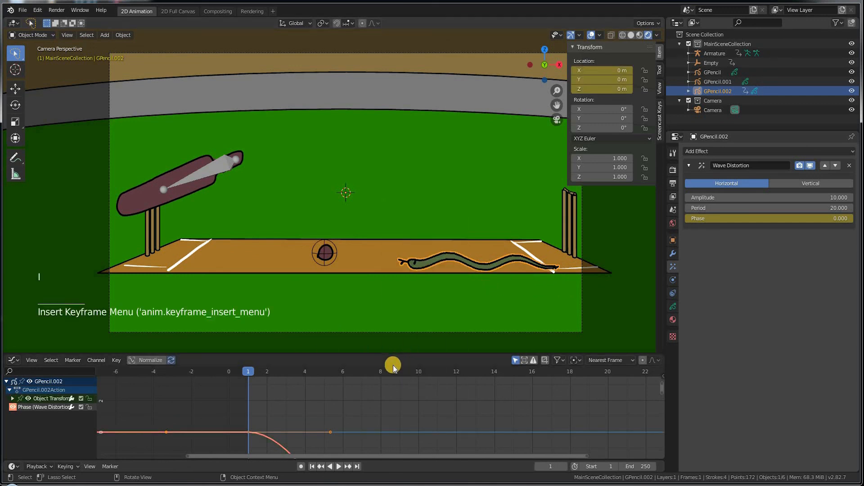
left_click(418, 370)
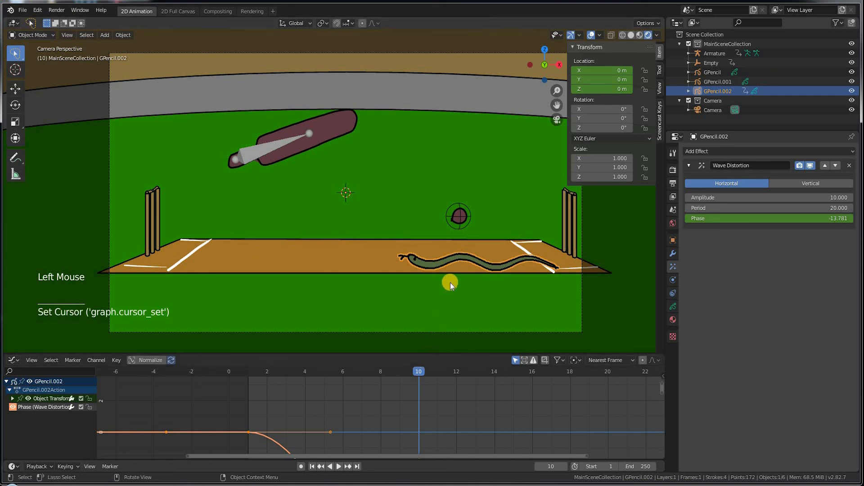
key("g")
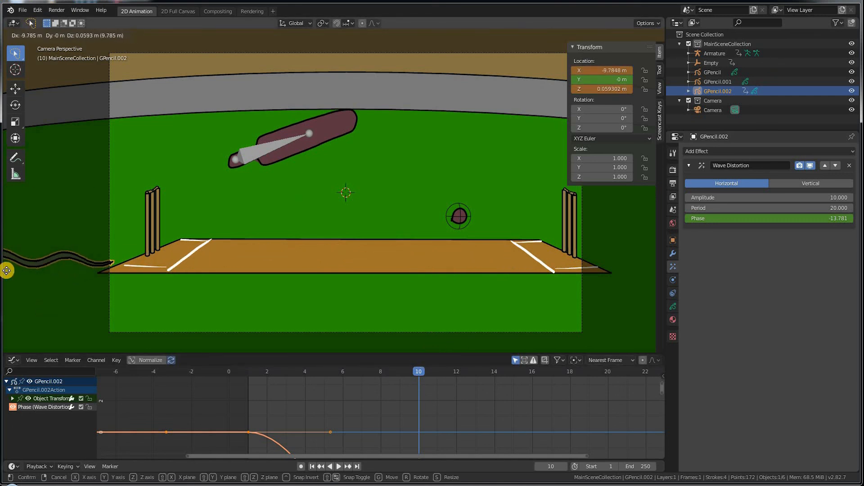
left_click(10, 277)
key("i")
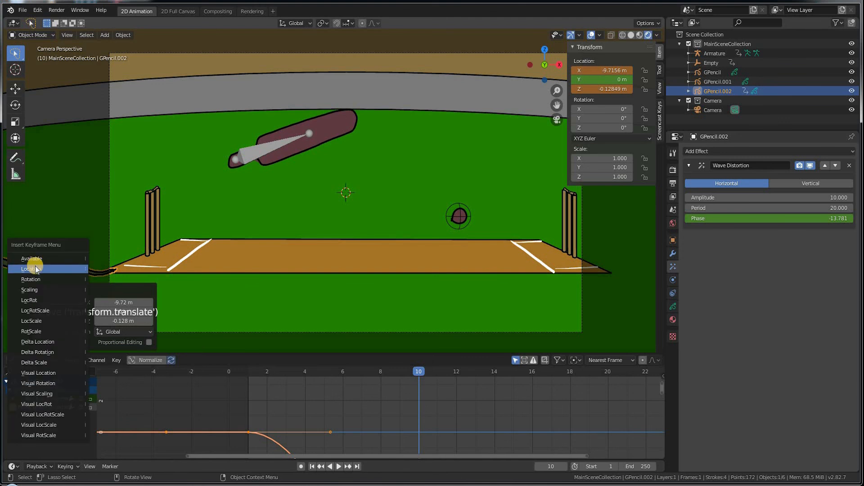
left_click(44, 277)
Step: Play and scrub the animation to check the snake sliding left while rippling
left_click_drag(250, 373, 212, 385)
key("space")
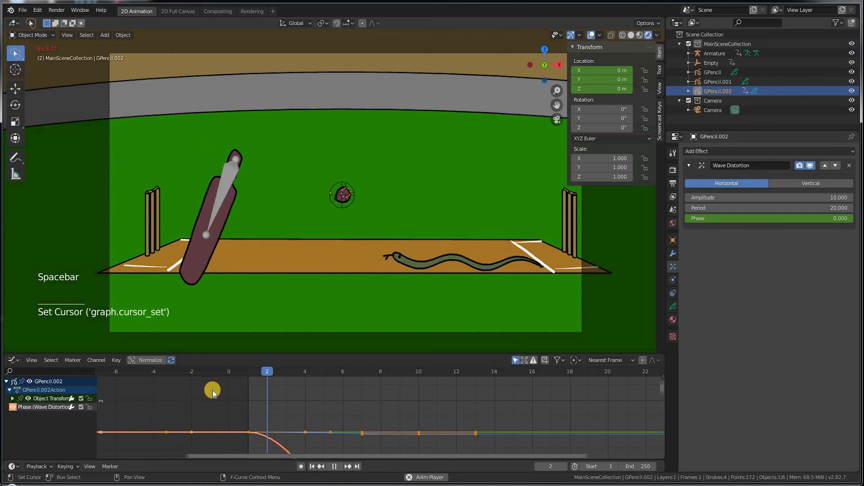
left_click(245, 374)
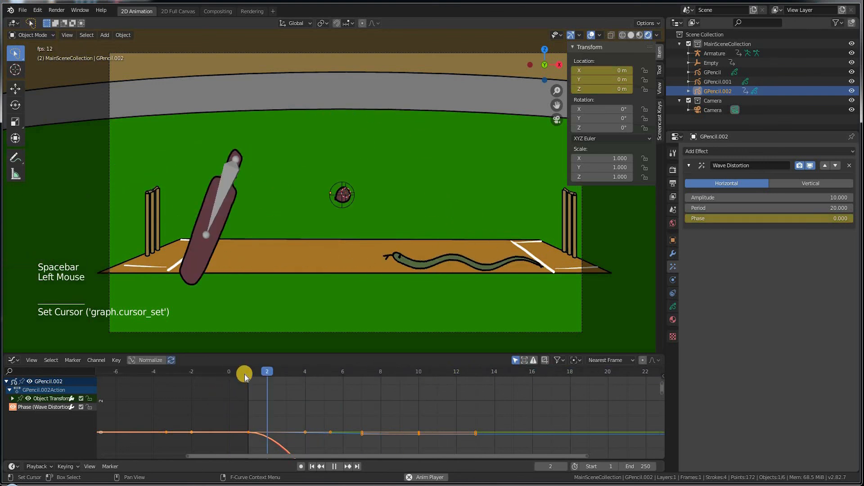
key("space")
mouse_move(251, 377)
left_mouse_down()
mouse_move(347, 380)
mouse_move(251, 363)
mouse_move(259, 364)
left_mouse_up()
left_click_drag(259, 364, 267, 373)
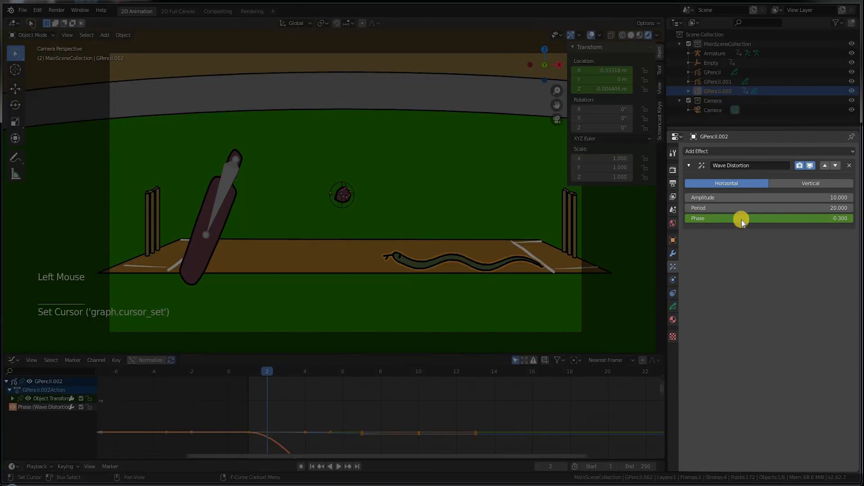
Step: Add a Swirl effect to the snake and set the Empty as its controlling object
left_click(762, 151)
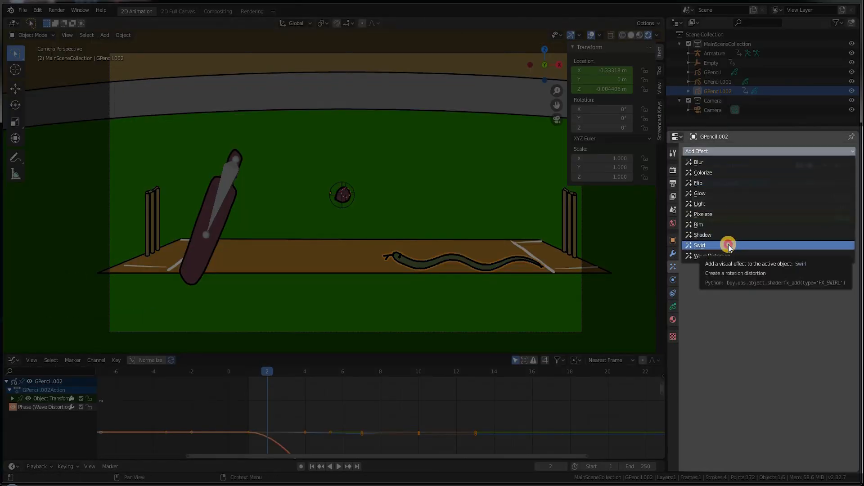
left_click(761, 243)
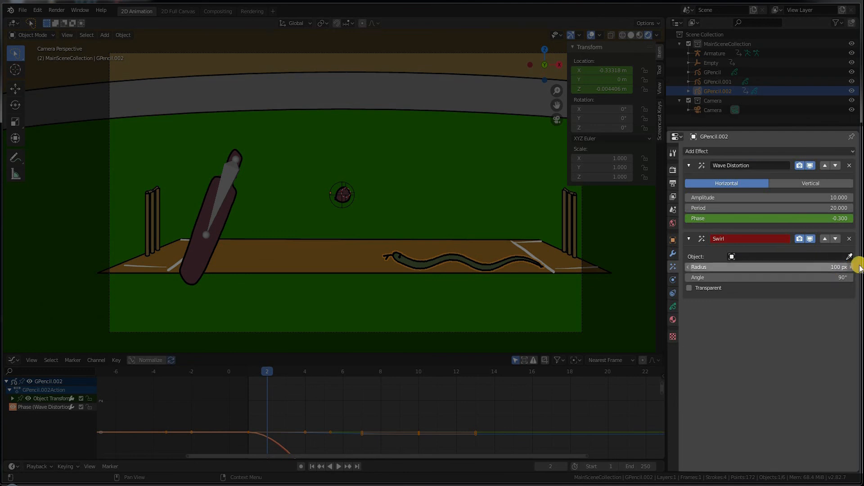
left_click(848, 257)
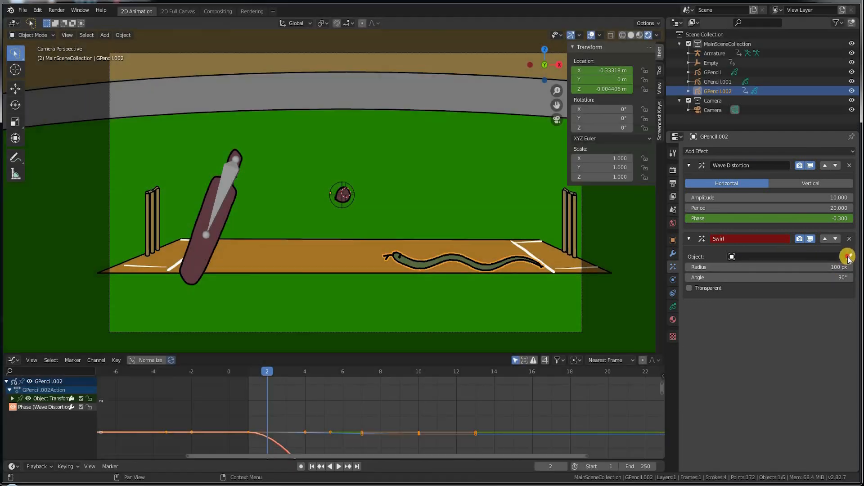
left_click(333, 190)
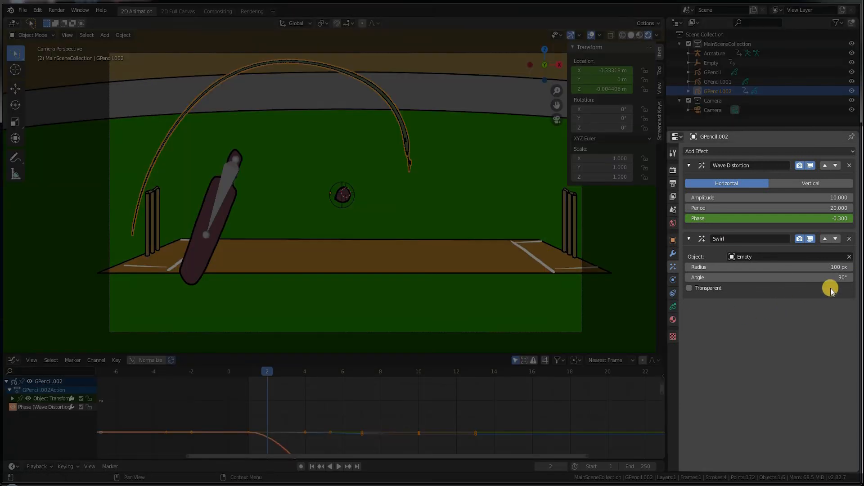
Step: Set the swirl Radius to 60 px and Angle to 76°, previewing the twist across frames
mouse_move(810, 268)
left_mouse_down()
mouse_move(764, 269)
mouse_move(782, 269)
mouse_move(765, 277)
mouse_move(796, 287)
mouse_move(817, 284)
mouse_move(715, 270)
mouse_move(696, 258)
mouse_move(725, 276)
left_mouse_up()
left_click(796, 283)
left_click(800, 284)
left_click(691, 289)
left_click(700, 291)
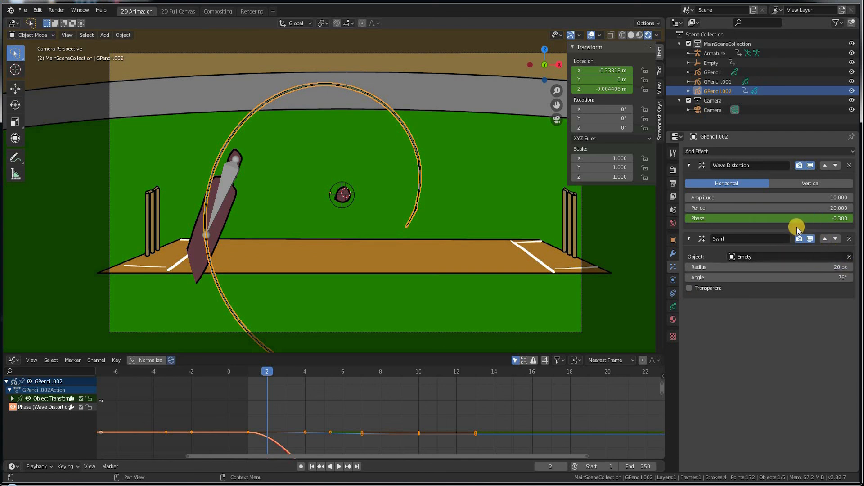
left_click_drag(248, 375, 229, 374)
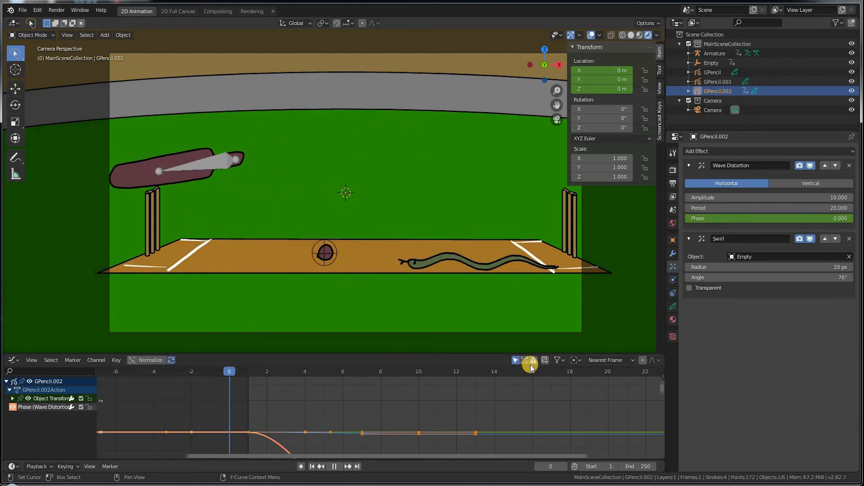
left_click(837, 268)
left_click_drag(266, 369, 256, 391)
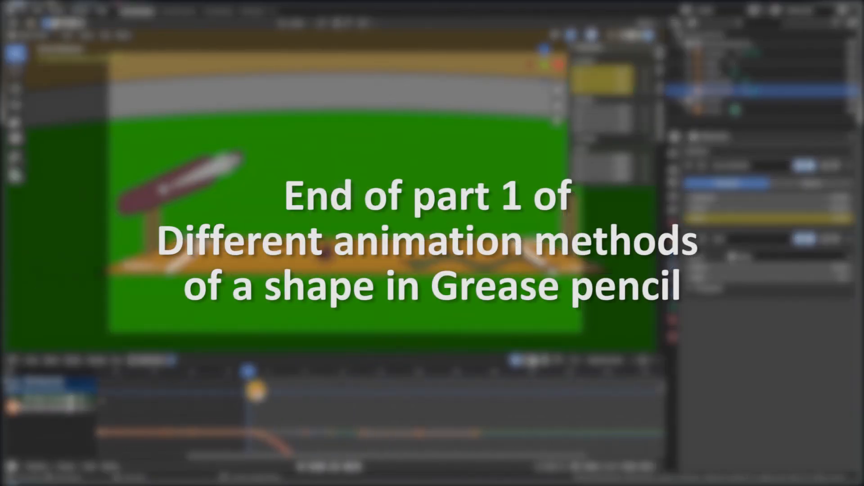